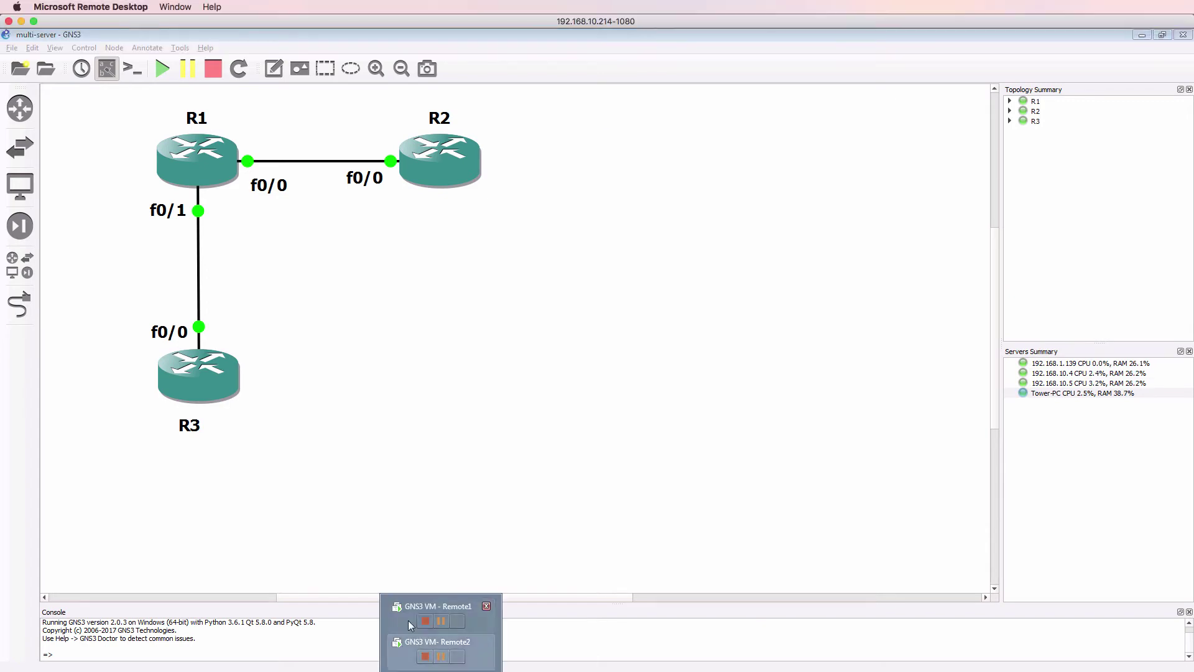
- Import GNS3 VM.ova via File > Open under the name 'GNS3 VM - Remote3'
{"action": "left_click", "coordinate": [408, 613]}
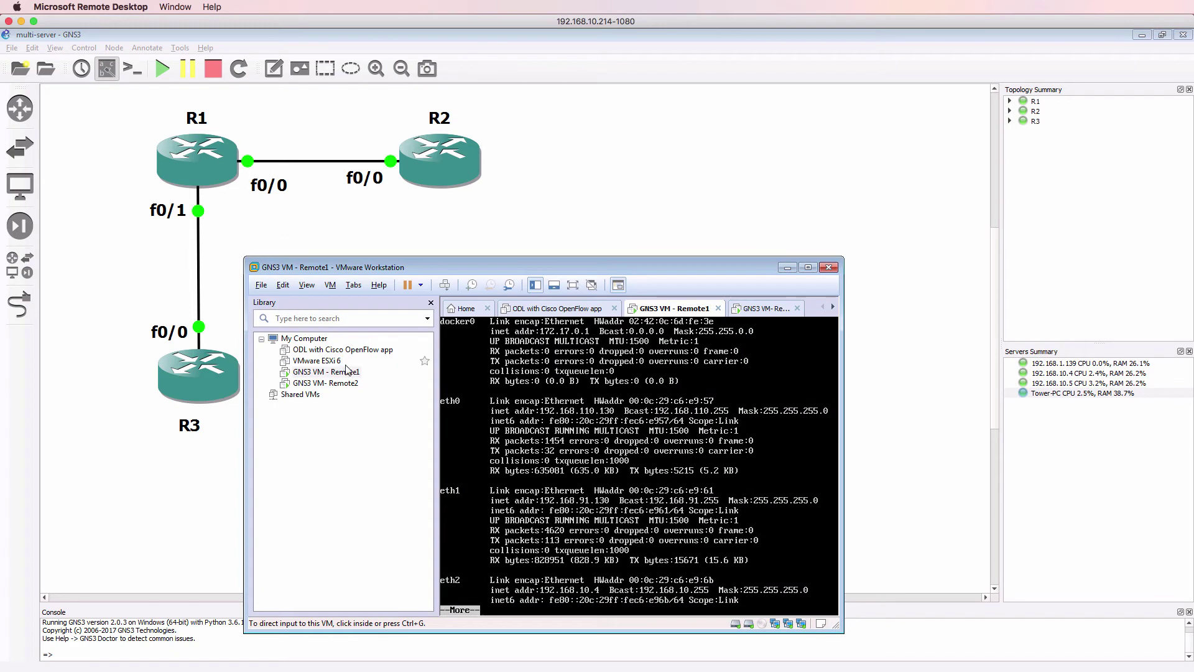
{"action": "left_click_drag", "start_coordinate": [441, 267], "coordinate": [499, 228]}
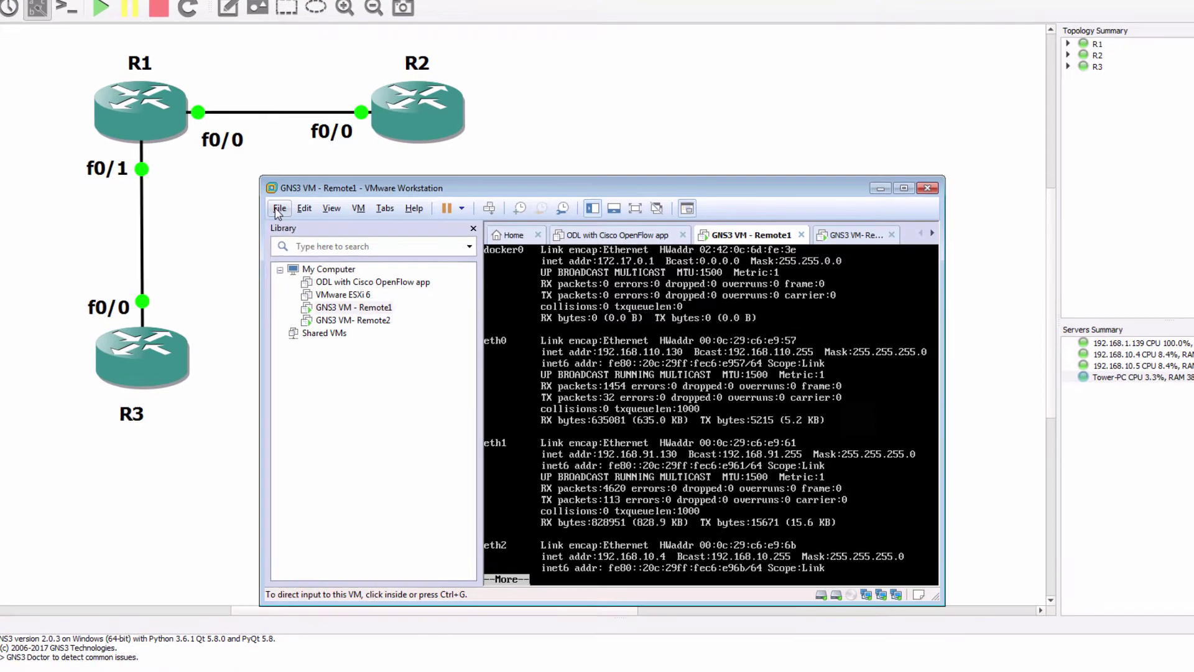
{"action": "left_click", "coordinate": [319, 246]}
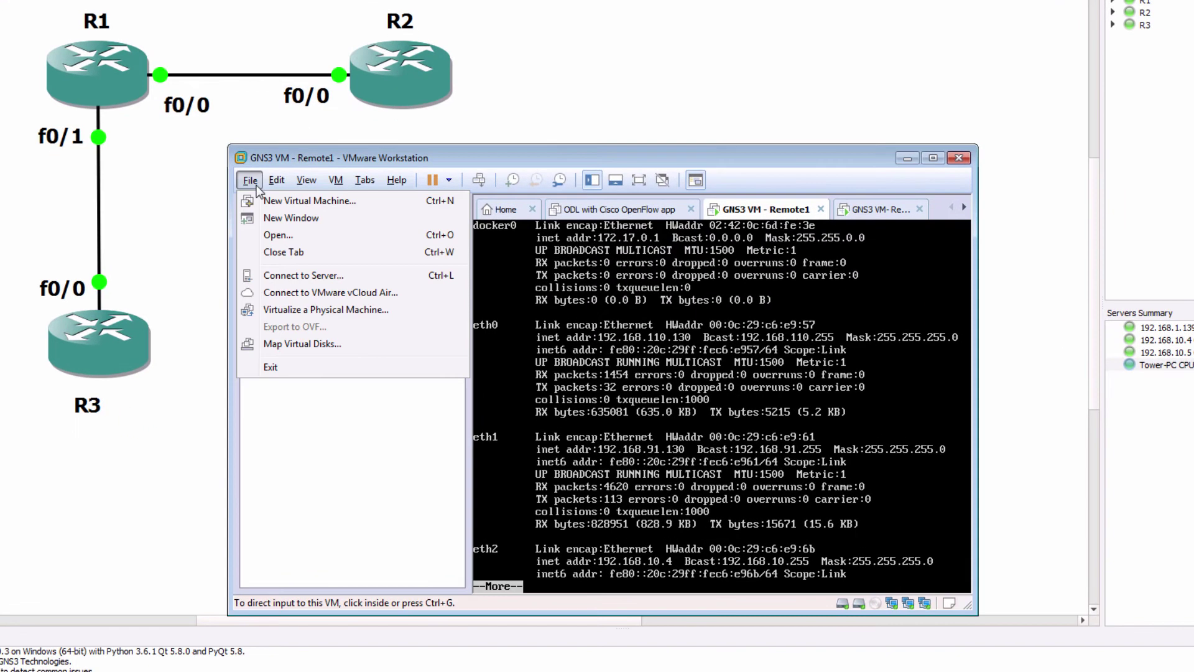
{"action": "left_click", "coordinate": [276, 236]}
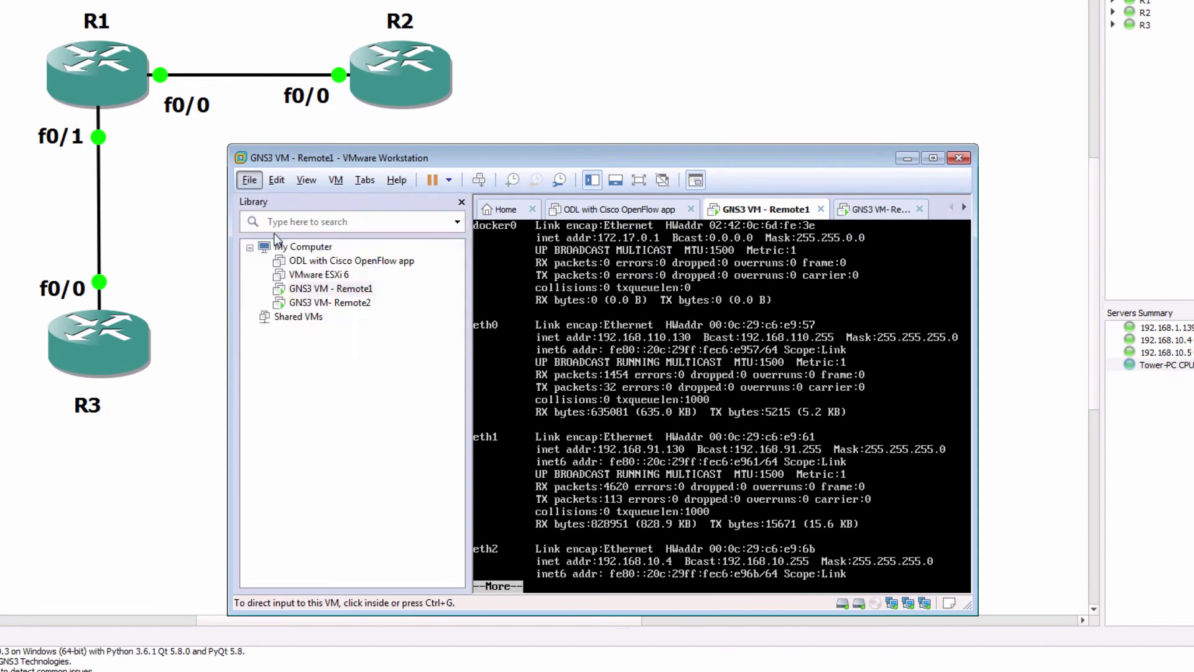
{"action": "left_click", "coordinate": [478, 273]}
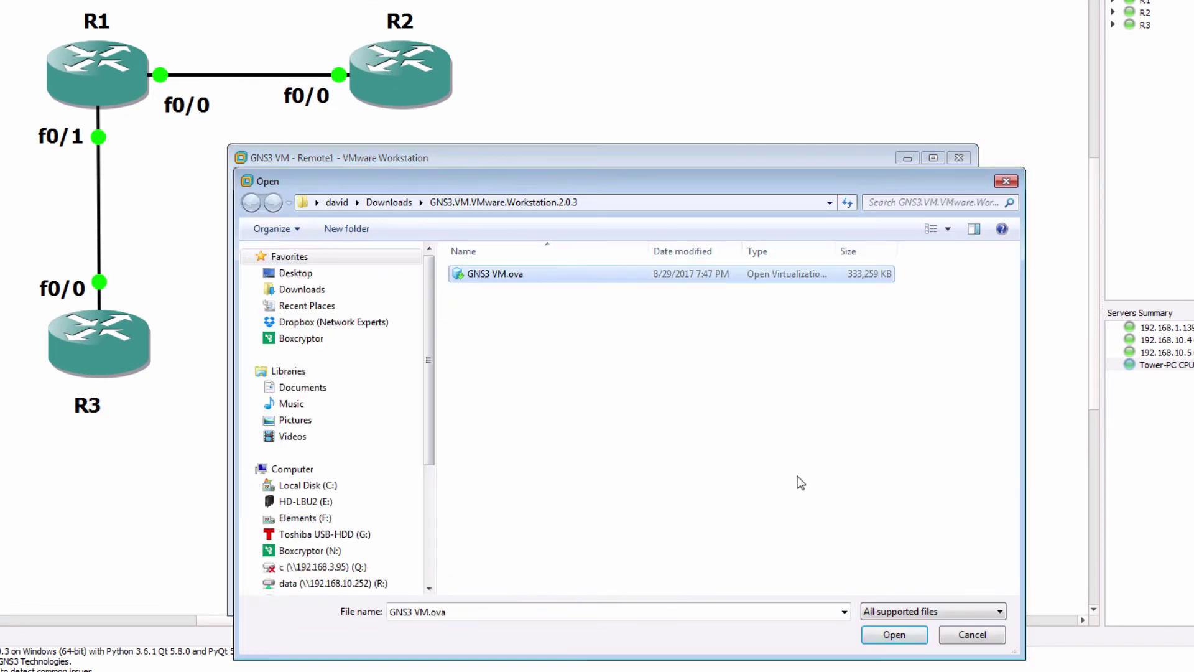
{"action": "left_click", "coordinate": [894, 635]}
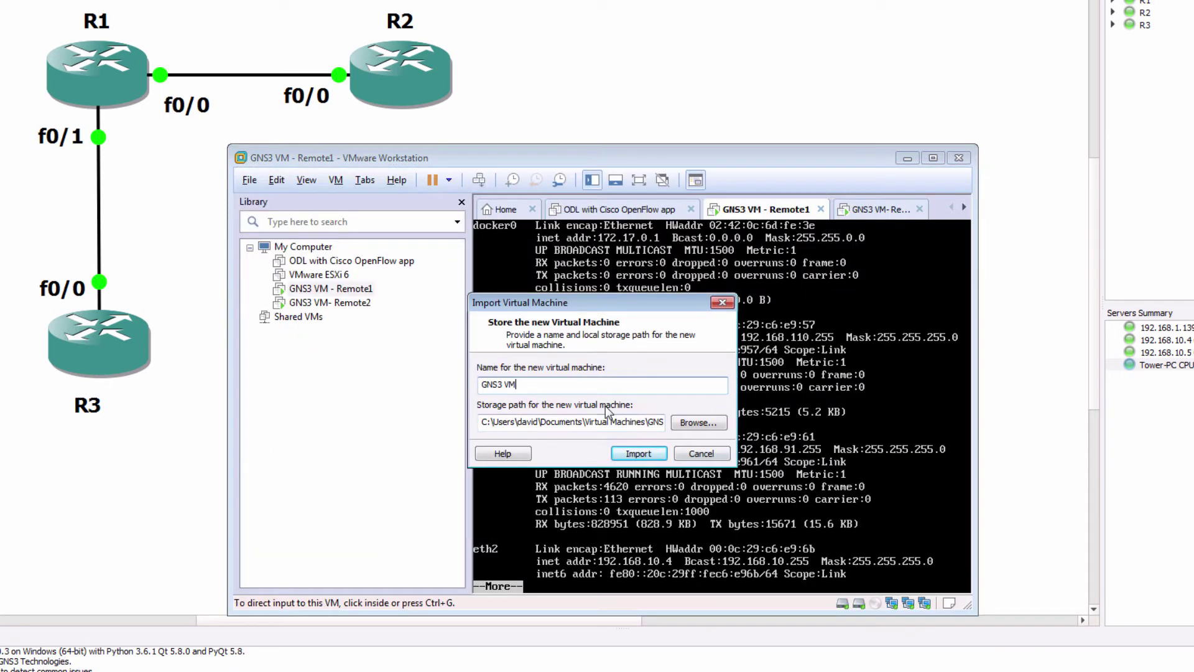
{"action": "type", "text": "- RE"}
{"action": "key", "text": "BackSpace"}
{"action": "type", "text": "emote3"}
{"action": "left_click", "coordinate": [641, 453]}
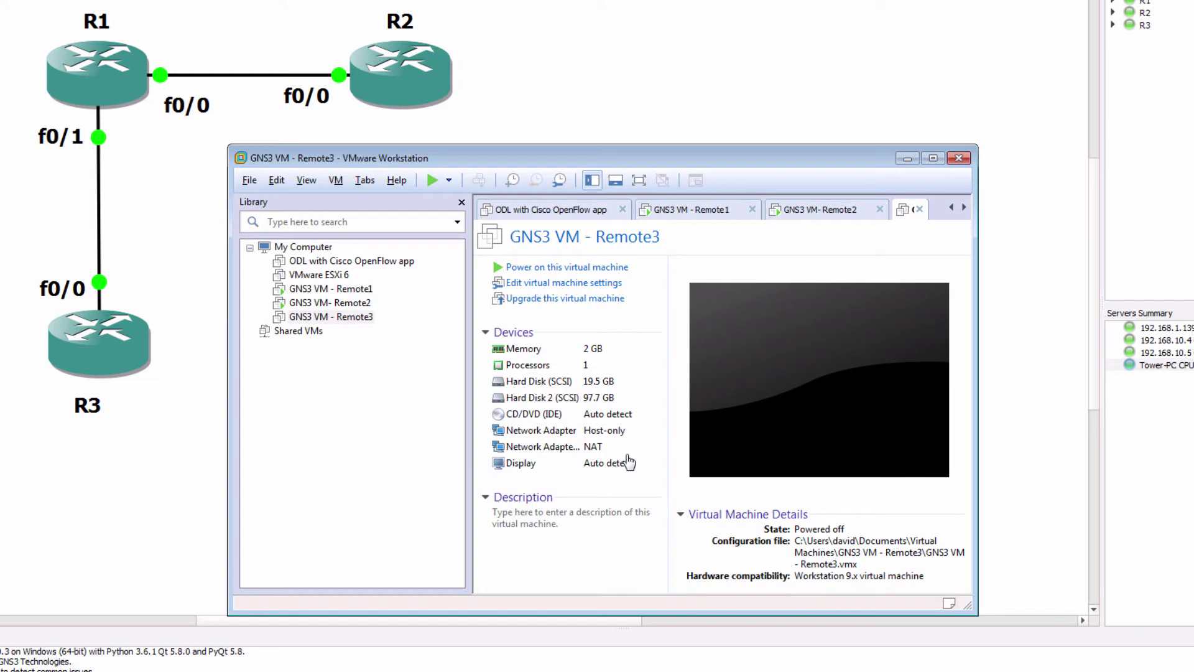
- Add a Bridged network adapter to GNS3 VM - Remote3 in its VM settings
{"action": "right_click", "coordinate": [346, 320]}
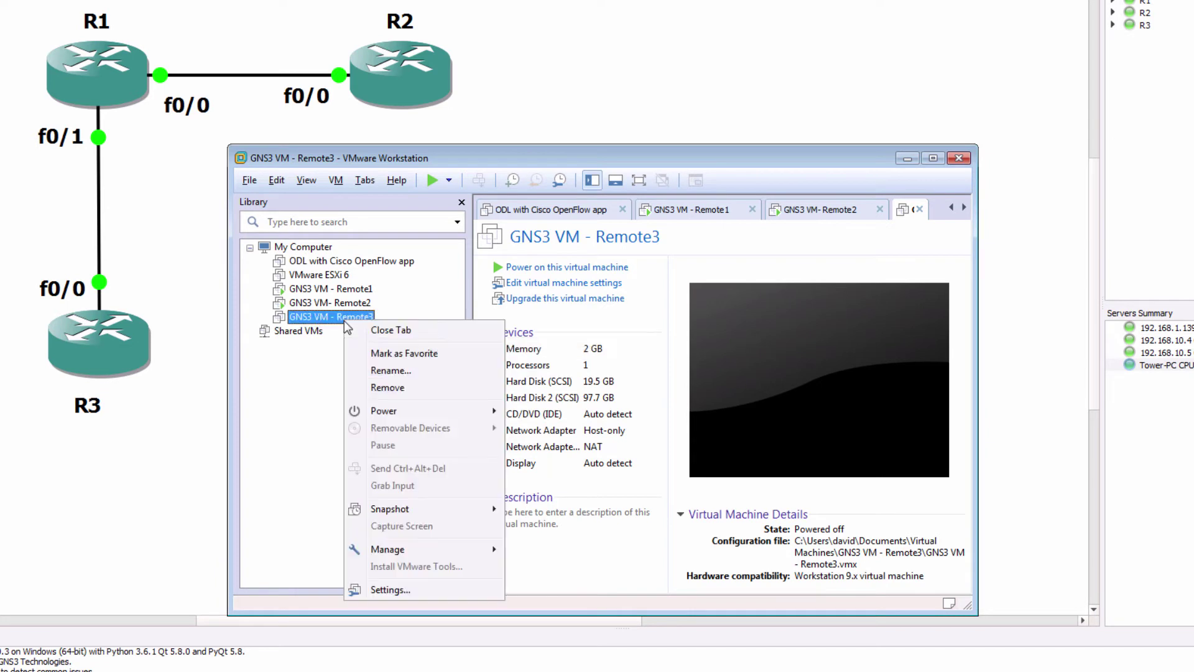
{"action": "left_click", "coordinate": [423, 587]}
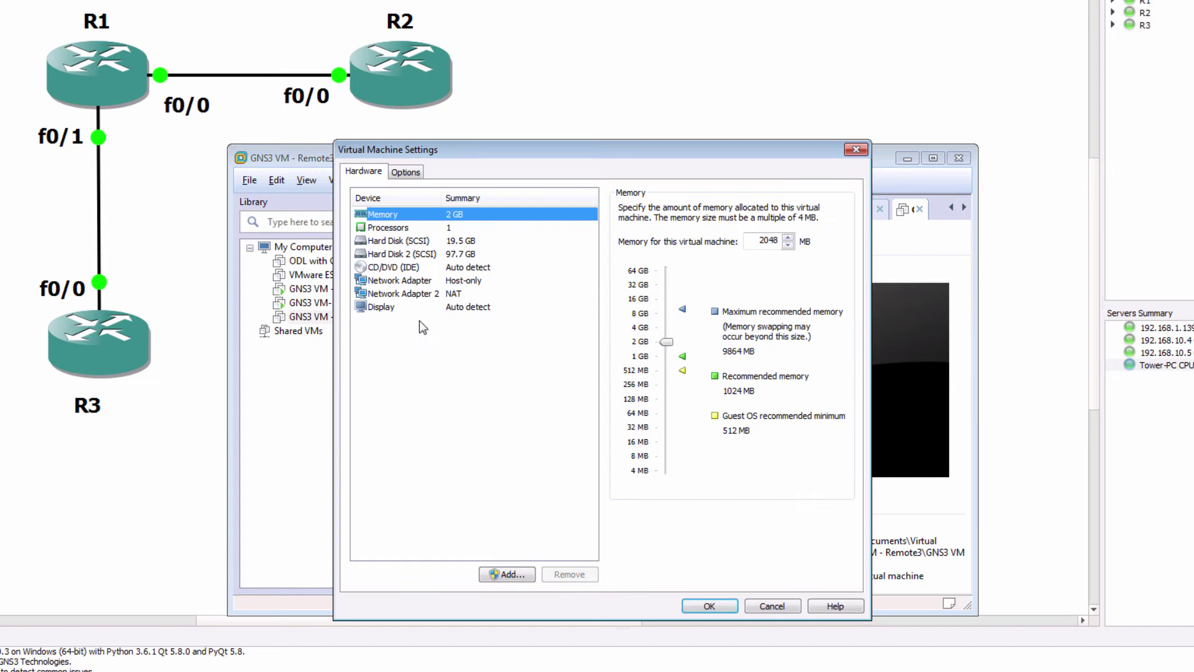
{"action": "left_click", "coordinate": [516, 573]}
{"action": "left_click", "coordinate": [500, 371]}
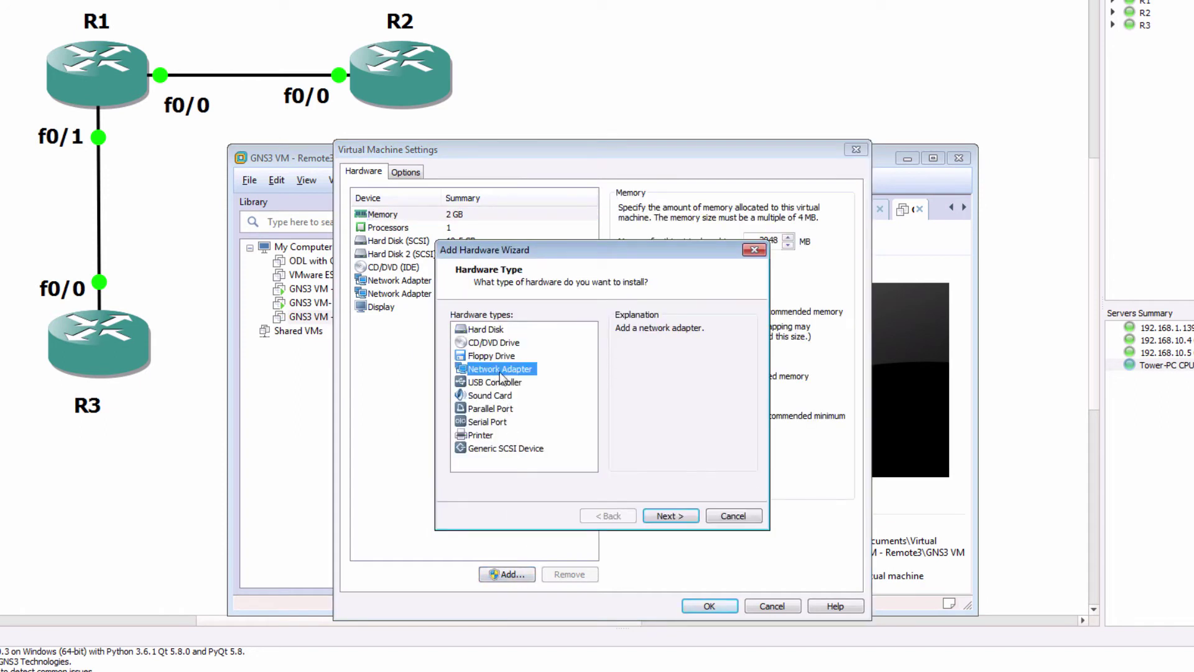
{"action": "left_click", "coordinate": [670, 515]}
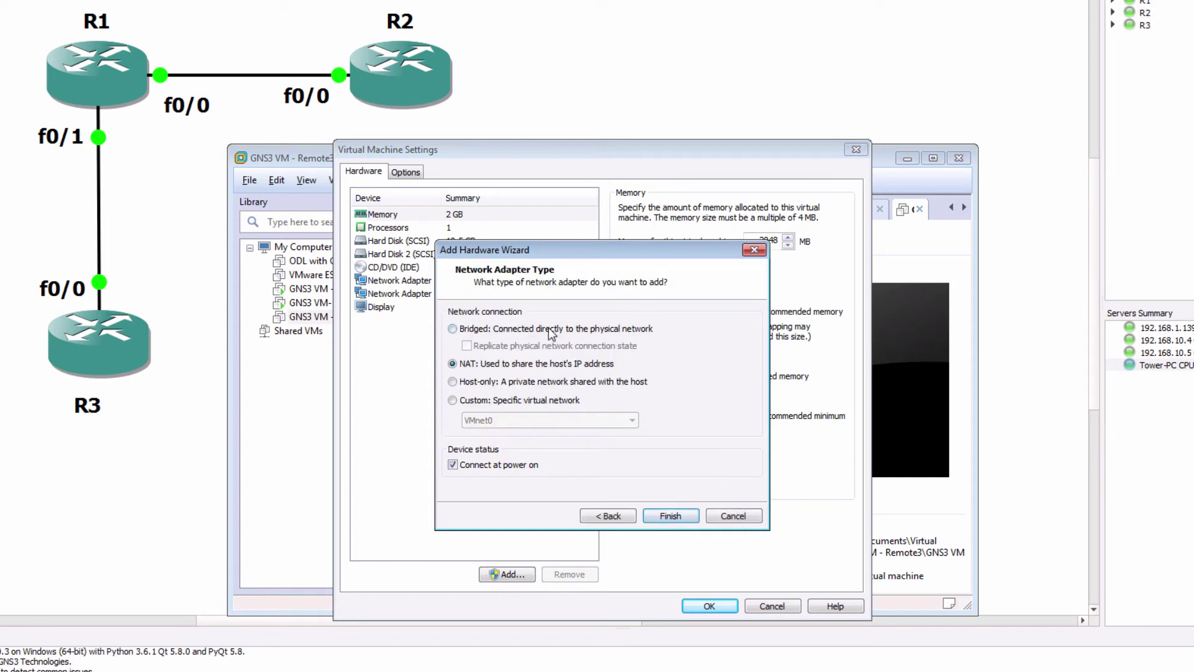
{"action": "left_click", "coordinate": [550, 330]}
{"action": "left_click", "coordinate": [672, 516]}
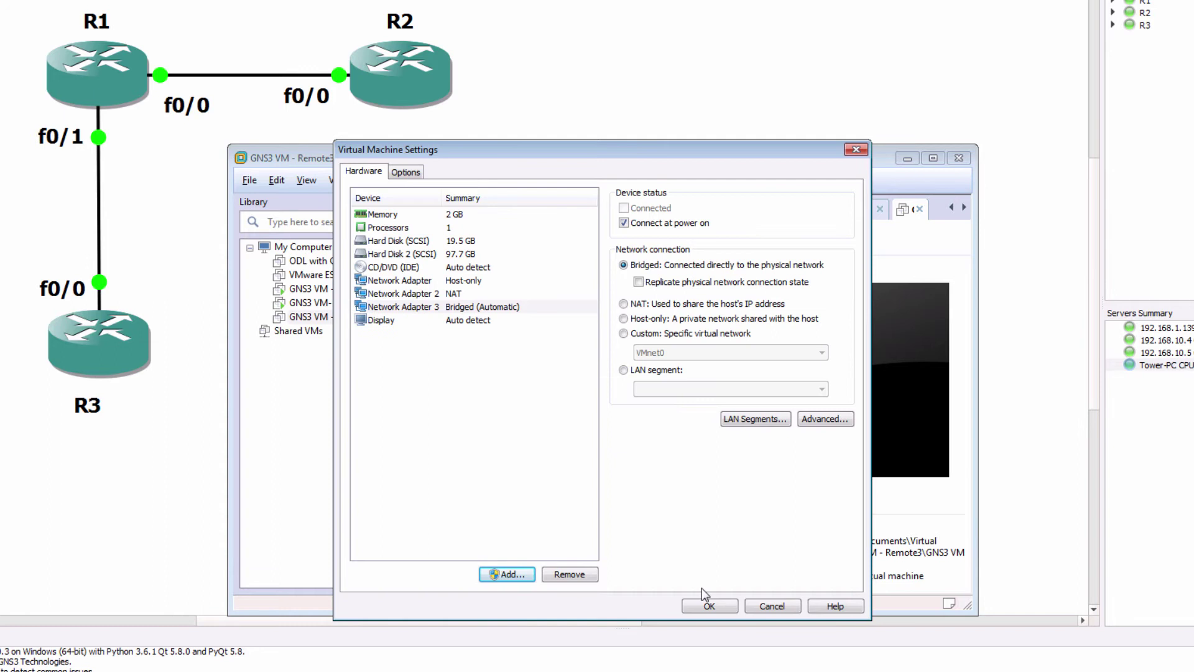
- Save the VM settings, then confirm VMnet0 bridged to the Realtek USB GBE Family Controller
{"action": "left_click", "coordinate": [706, 606]}
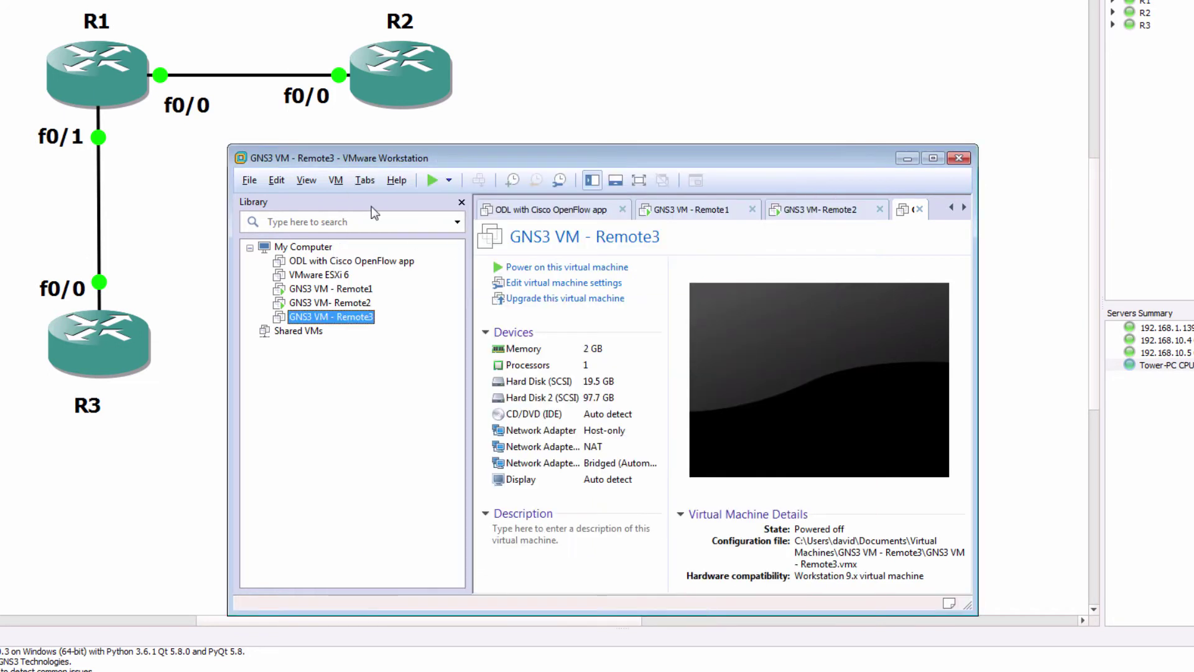
{"action": "left_click", "coordinate": [278, 180]}
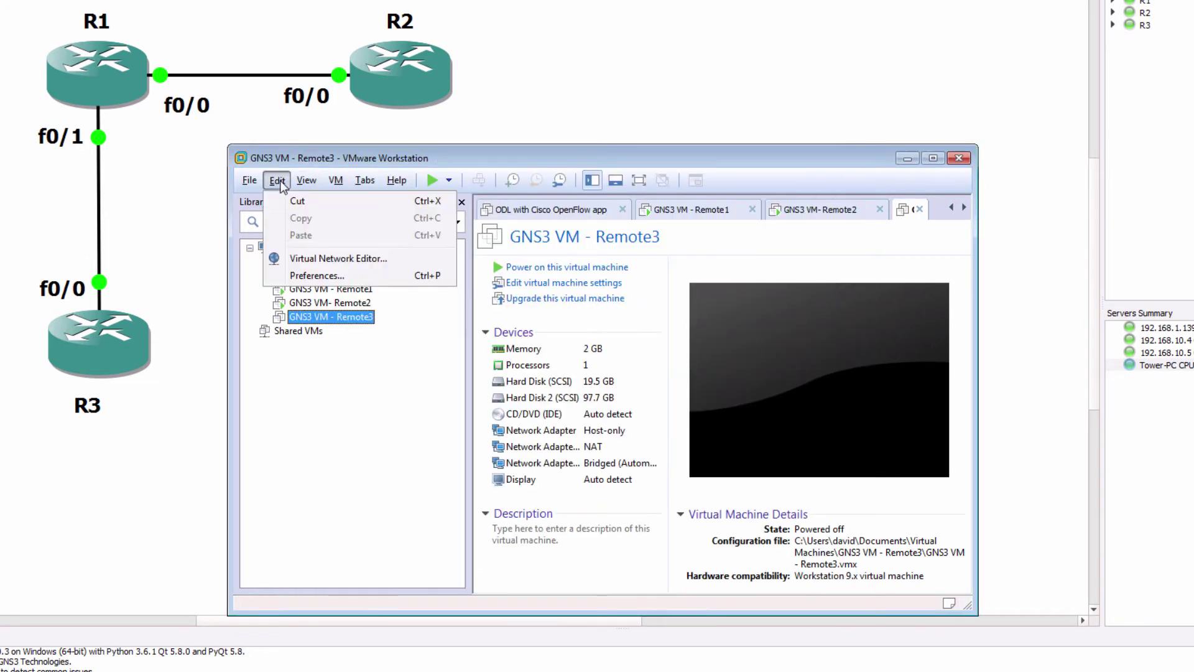
{"action": "left_click", "coordinate": [330, 261]}
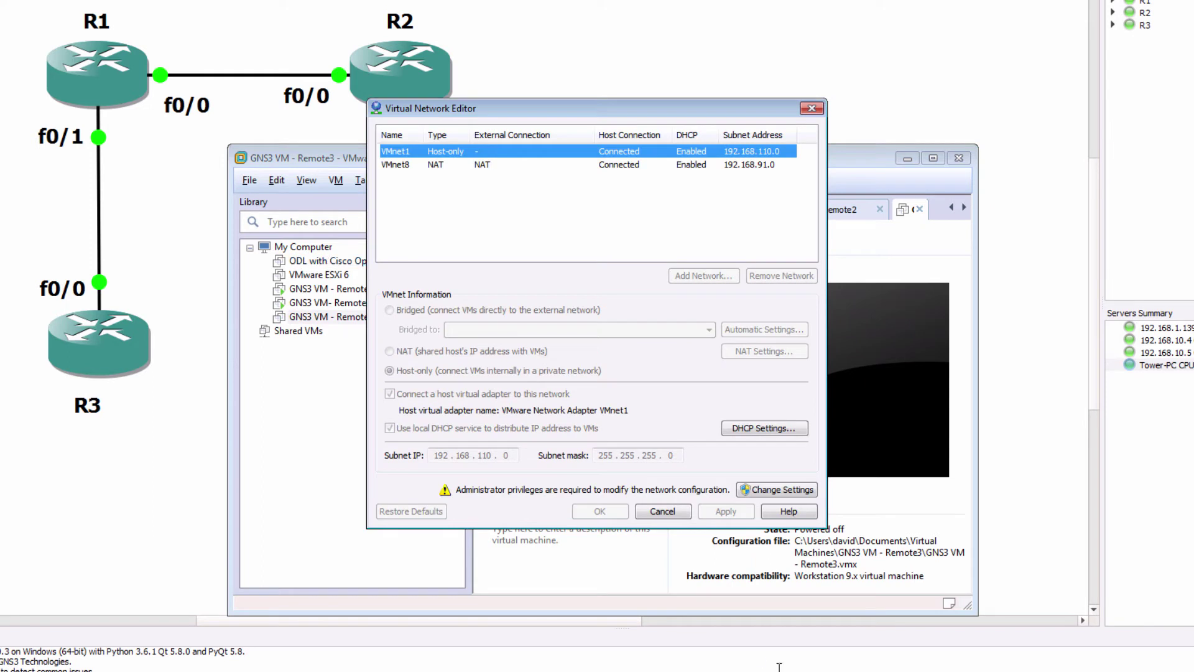
{"action": "left_click", "coordinate": [765, 490]}
{"action": "left_click", "coordinate": [674, 341]}
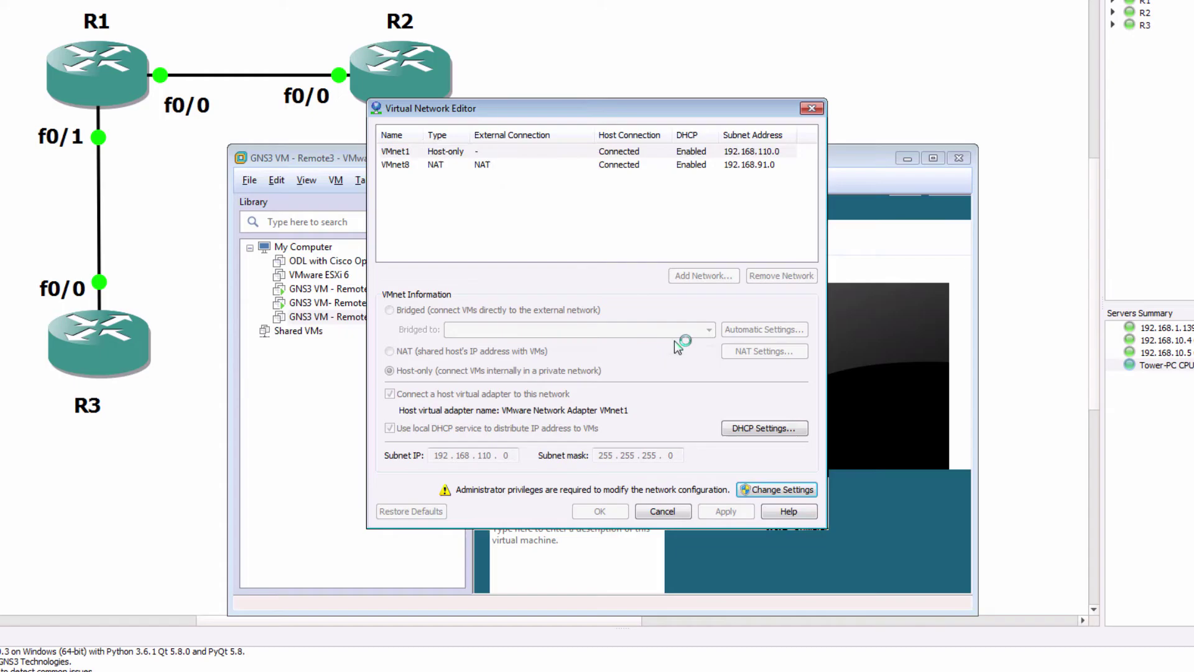
{"action": "left_click_drag", "start_coordinate": [595, 147], "coordinate": [661, 147]}
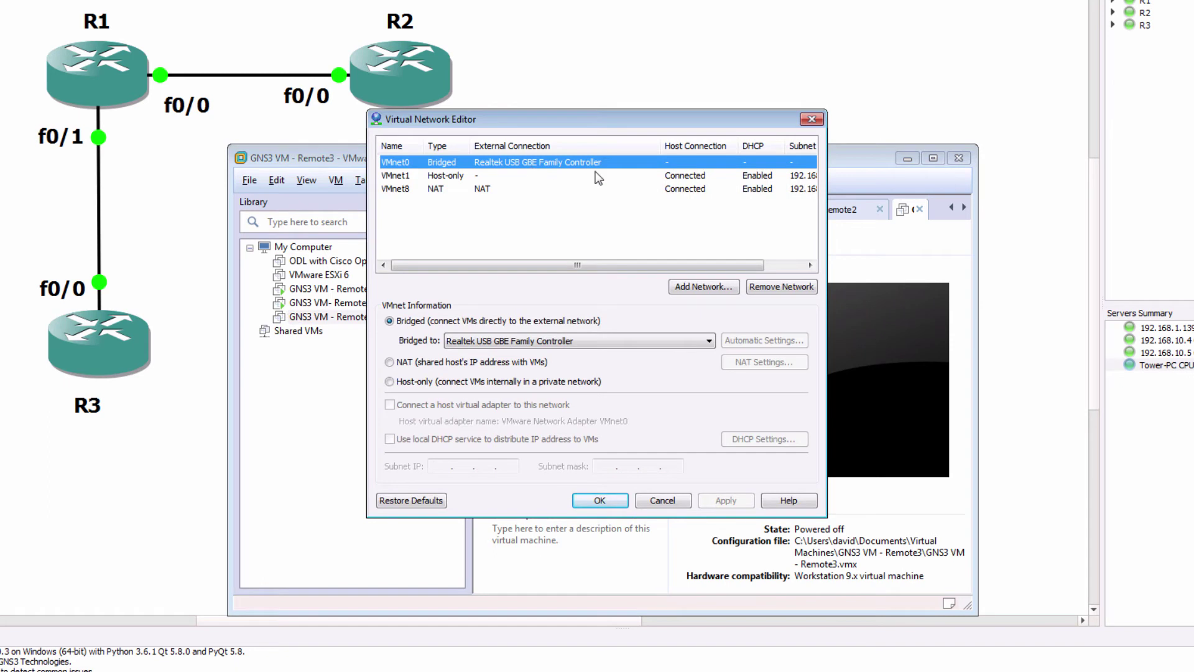
{"action": "left_click", "coordinate": [600, 501]}
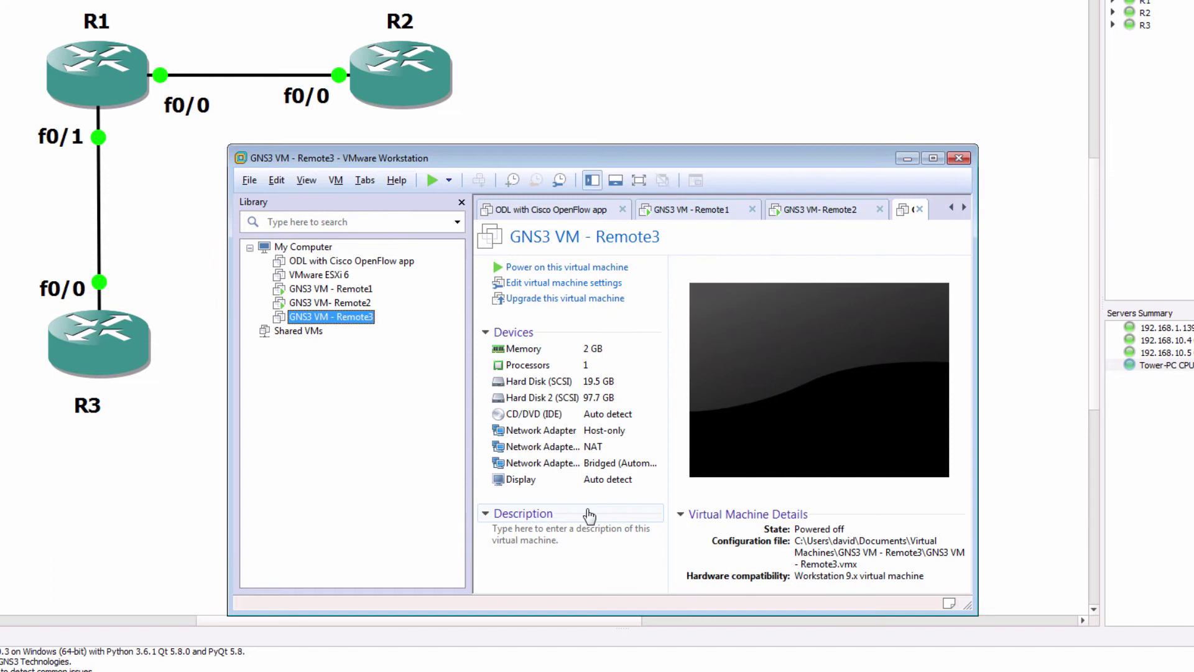
- Power on GNS3 VM - Remote3 and open its Shell from the console menu
{"action": "left_click", "coordinate": [528, 267]}
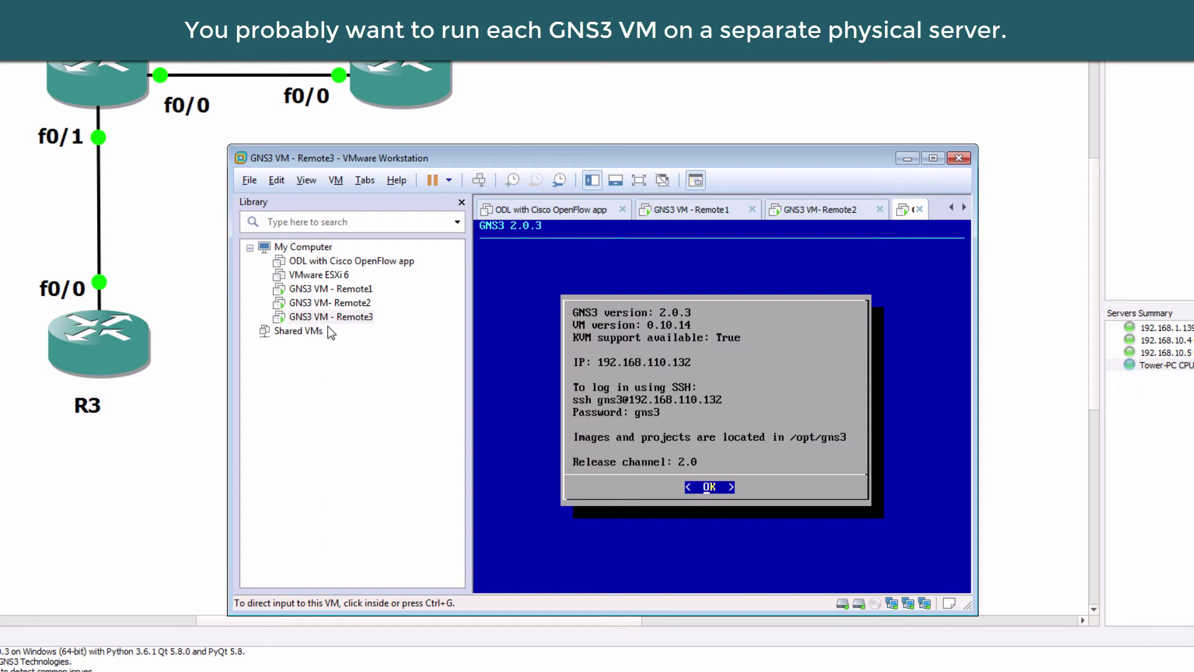
{"action": "left_click", "coordinate": [668, 335]}
{"action": "key", "text": "Return"}
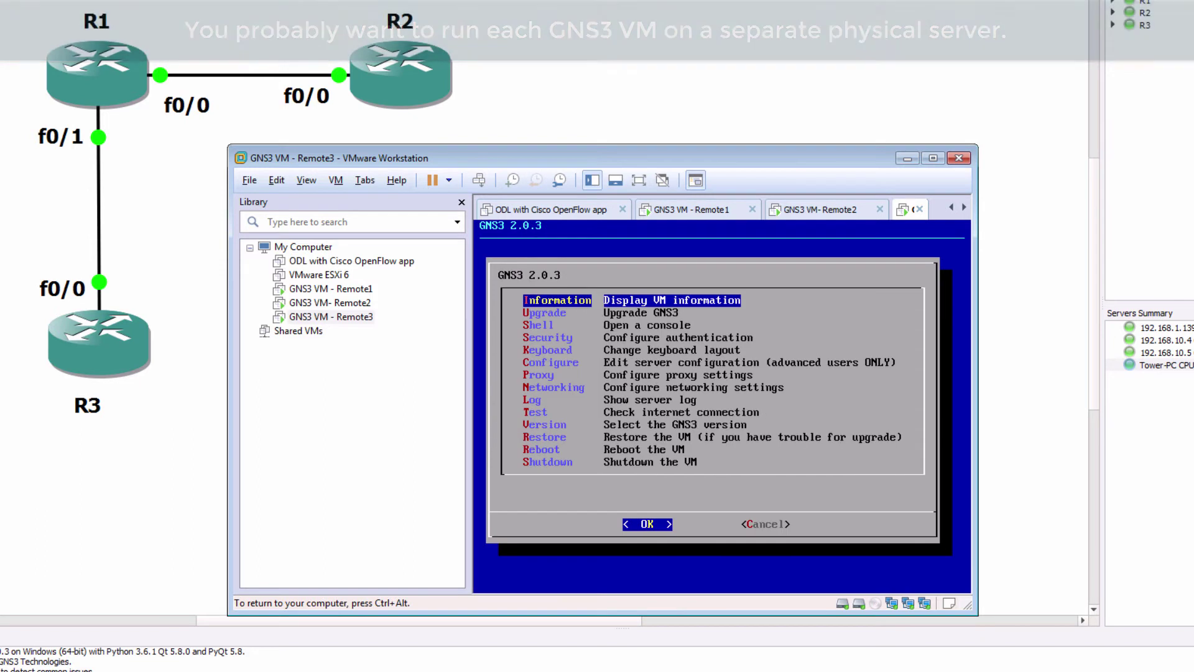
{"action": "key", "text": "Down"}
{"action": "key", "text": "Down"}
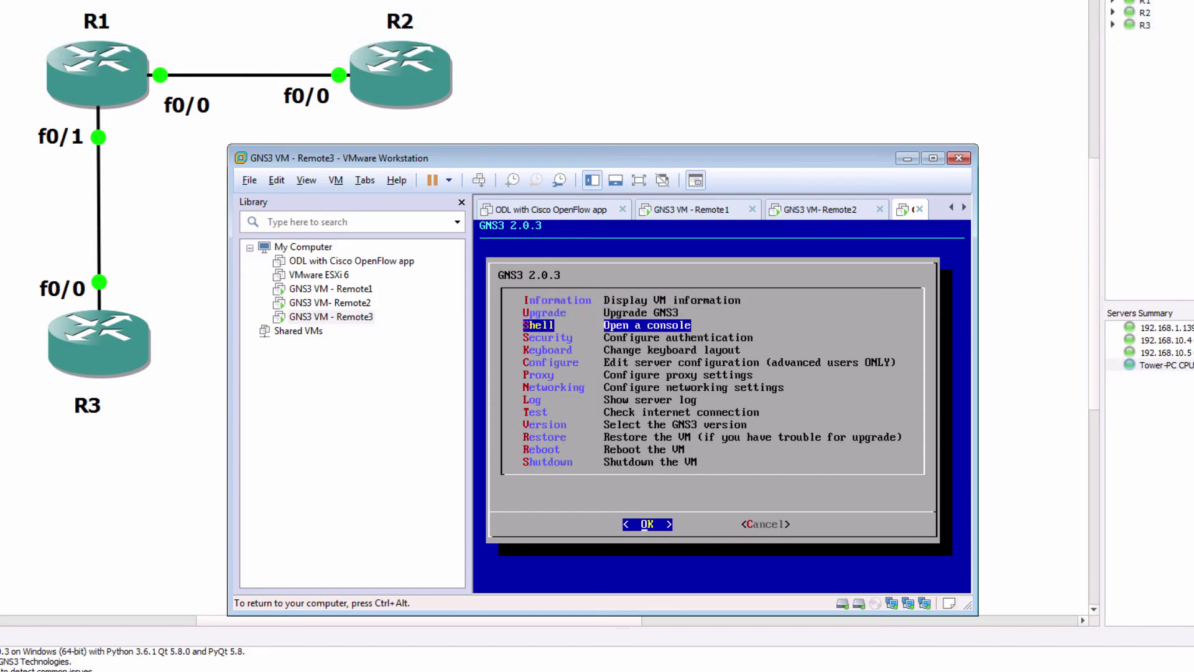
{"action": "key", "text": "Return"}
- Run ifconfig | more to show eth2 at 192.168.10.6, then release input
{"action": "type", "text": "ifconfig"}
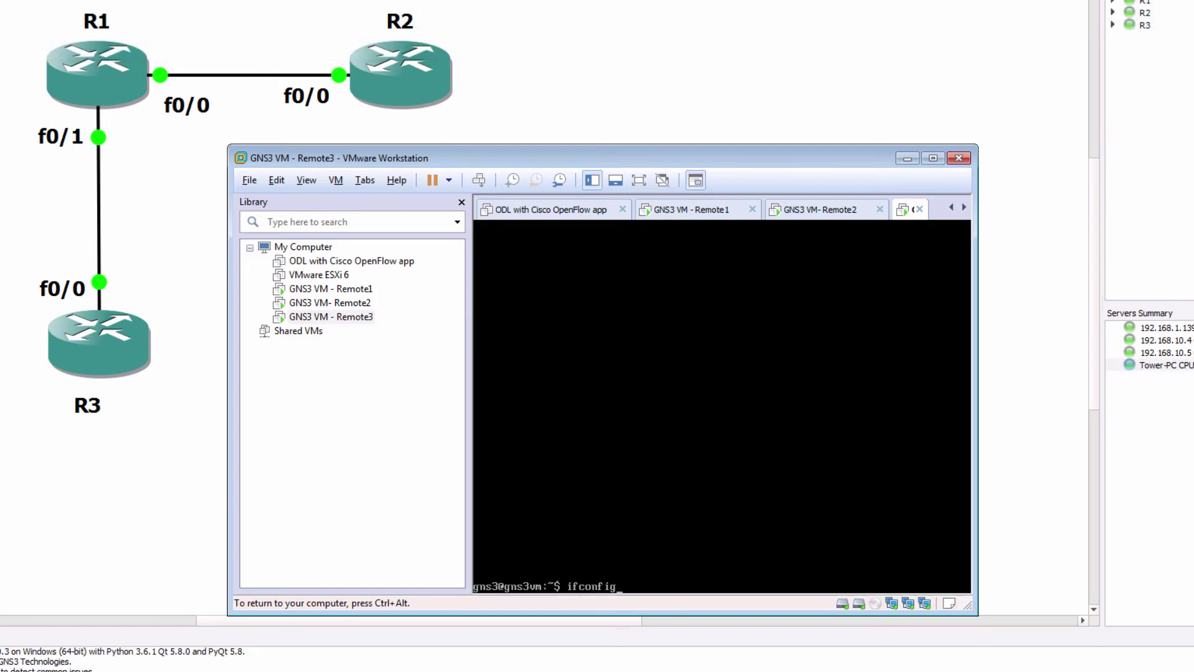
{"action": "type", "text": " | more"}
{"action": "key", "text": "Return"}
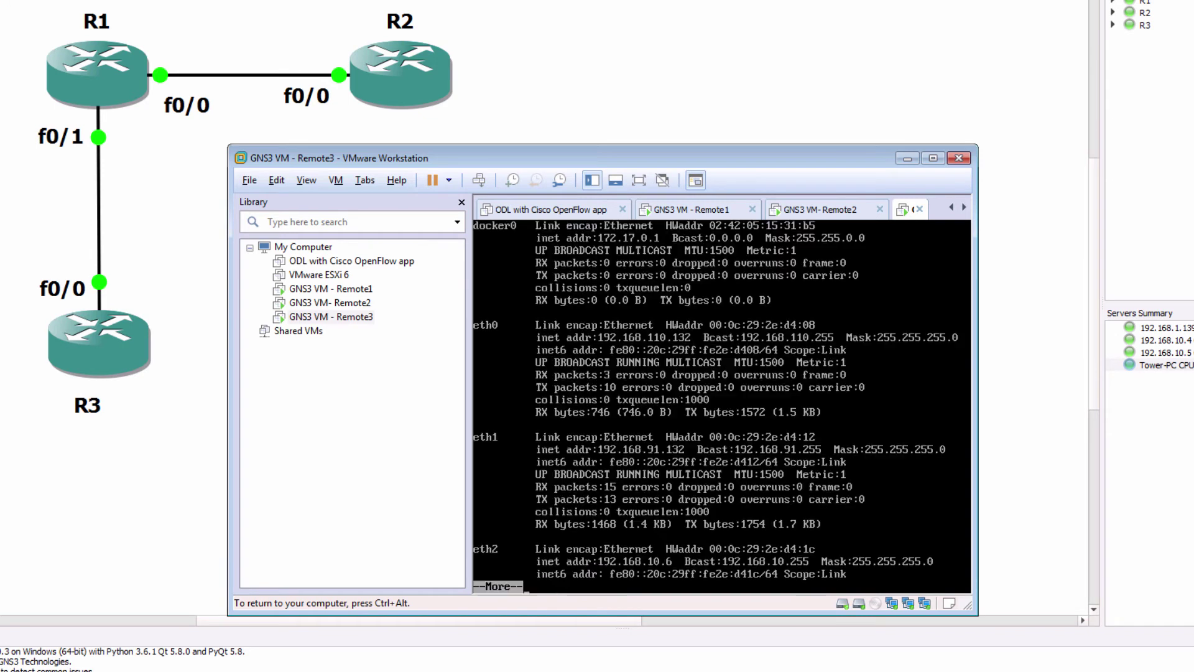
{"action": "key", "text": "Return"}
{"action": "key", "text": "Return"}
{"action": "key", "text": "Return"}
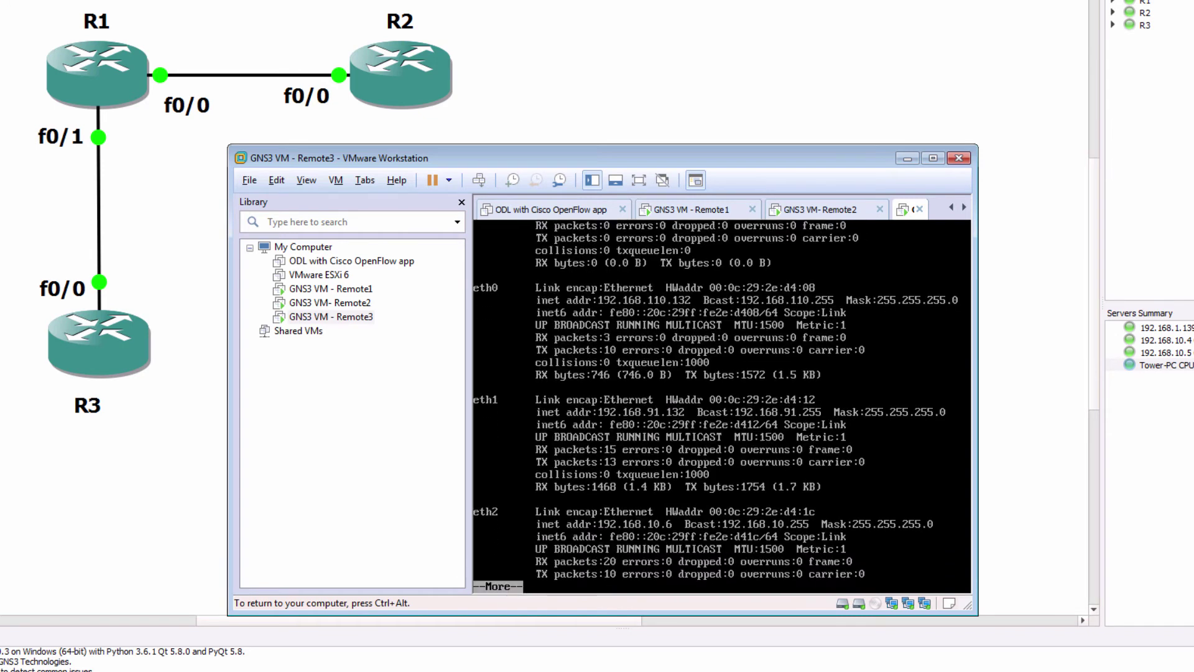
{"action": "key", "text": "ctrl+alt"}
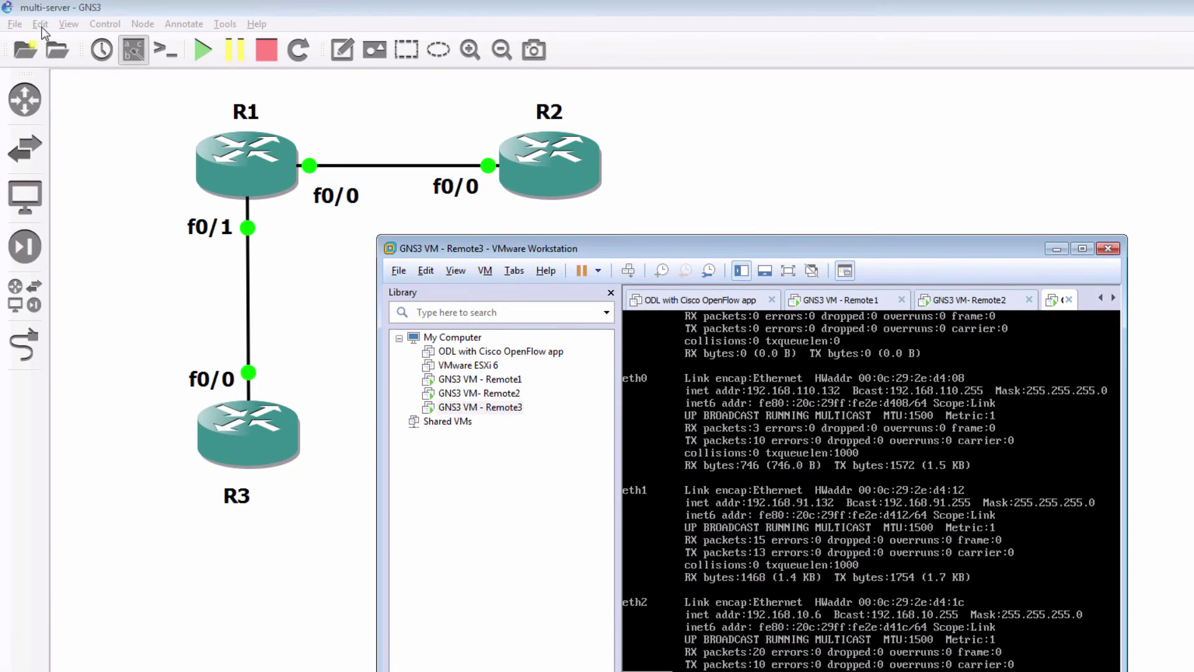
- Open the GNS3 Server preferences and view the remote servers list
{"action": "left_click", "coordinate": [40, 25]}
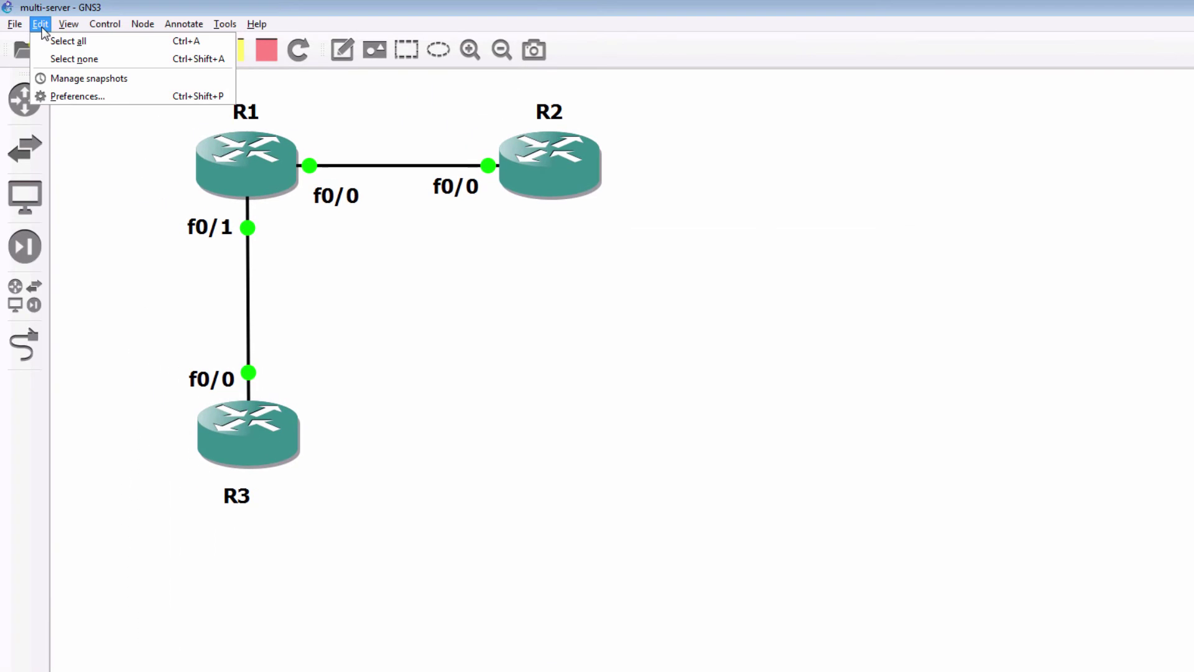
{"action": "left_click", "coordinate": [66, 93]}
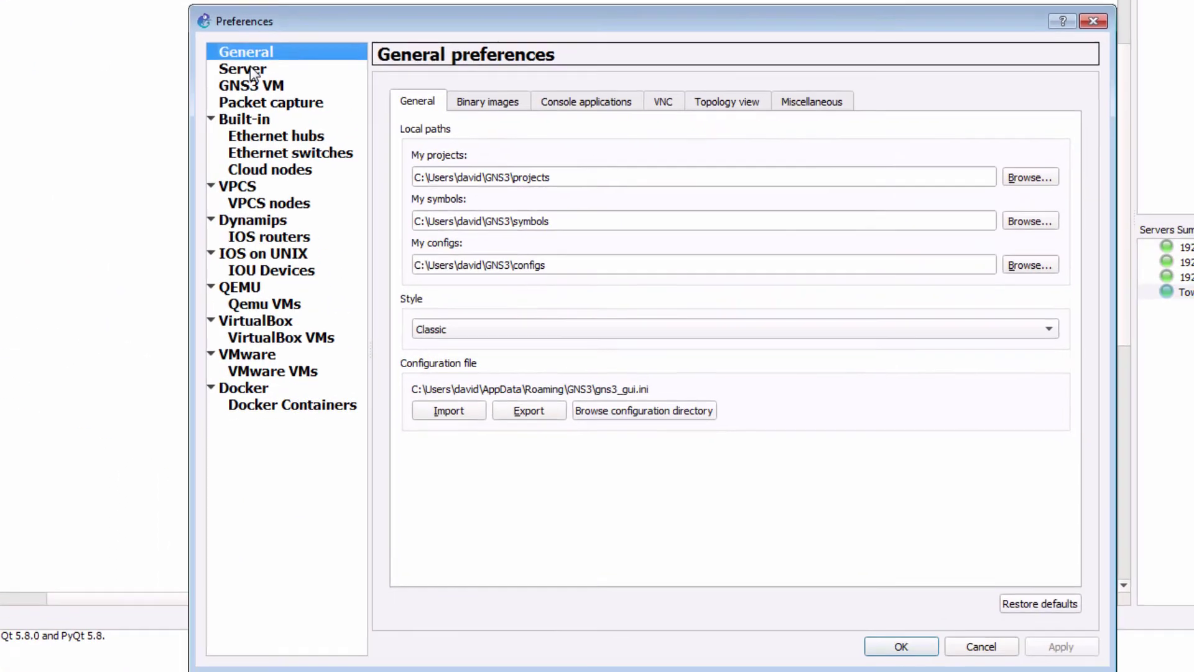
{"action": "left_click", "coordinate": [383, 168]}
{"action": "left_click", "coordinate": [513, 103]}
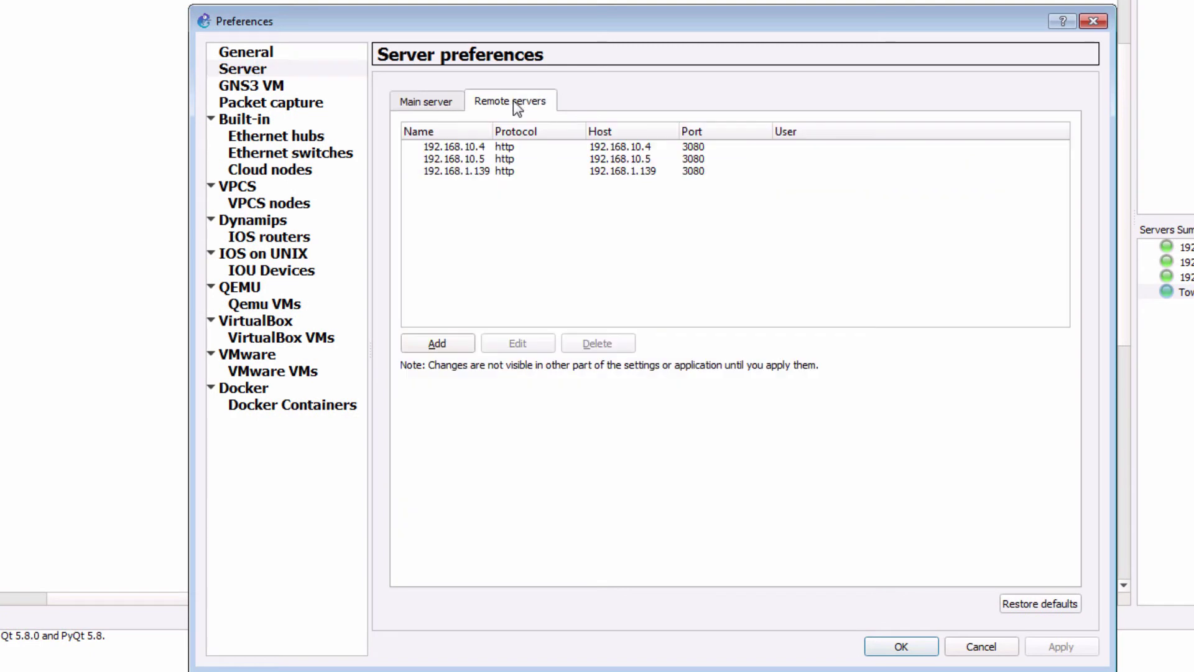
- Add a remote server with host 192.168.10.6 after checking the VM's IP
{"action": "left_click", "coordinate": [458, 346]}
{"action": "type", "text": "192.168.10.6"}
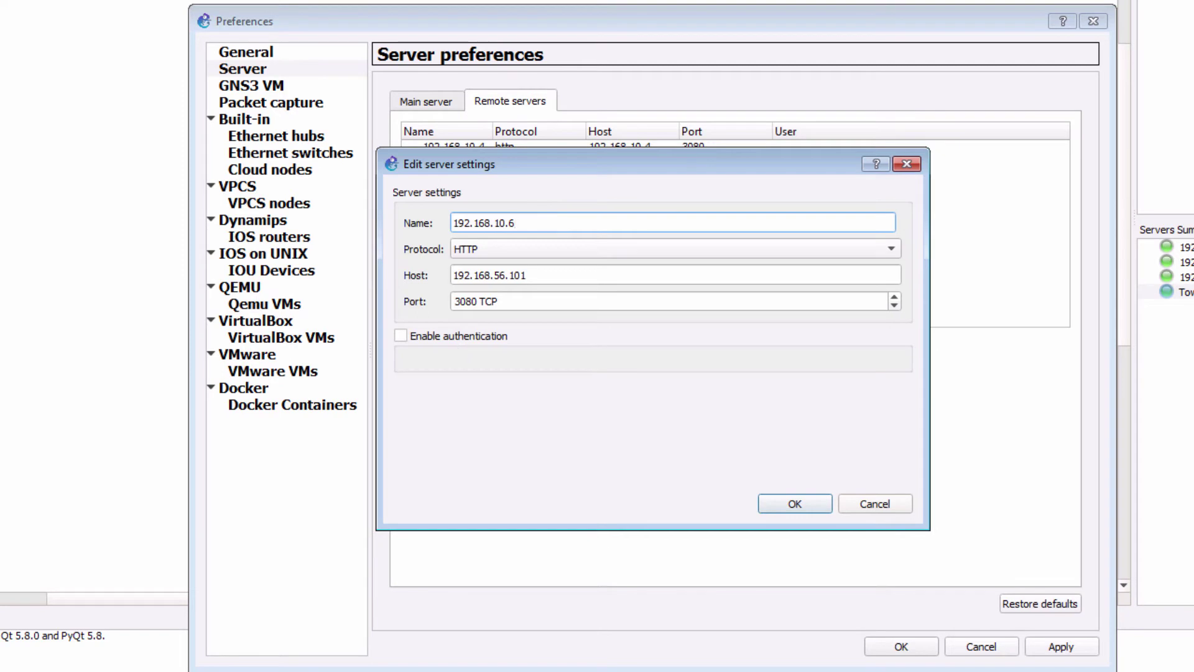
{"action": "left_click", "coordinate": [280, 656]}
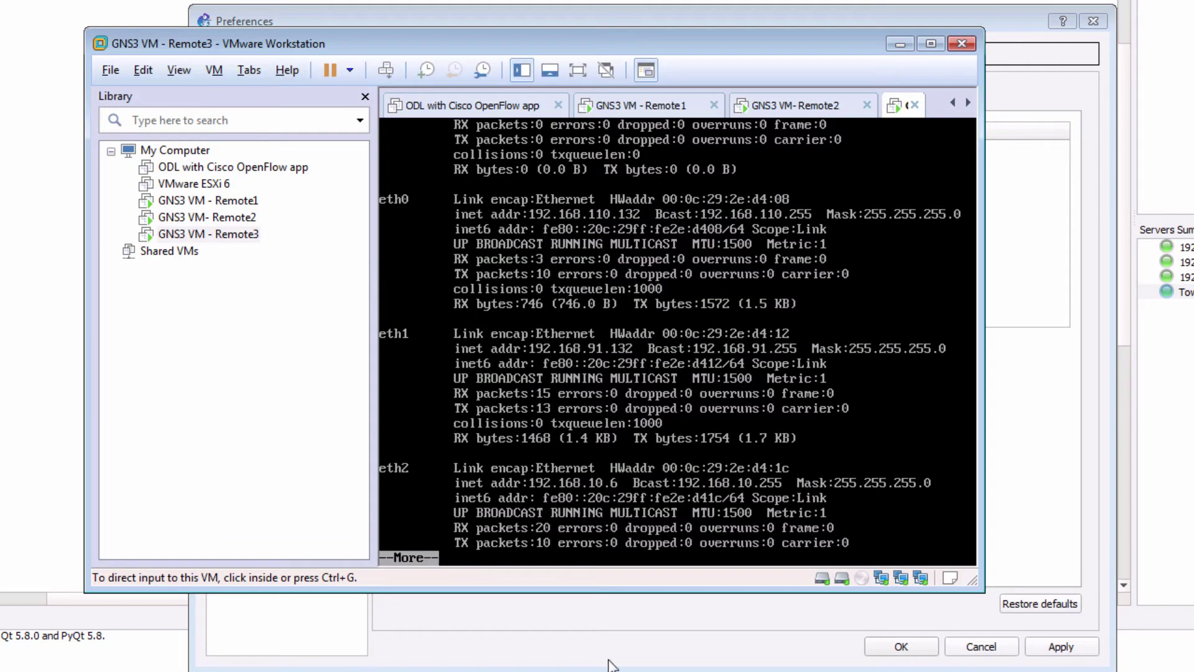
{"action": "left_click", "coordinate": [599, 637]}
{"action": "key", "text": "Tab"}
{"action": "key", "text": "Tab"}
{"action": "type", "text": "192."}
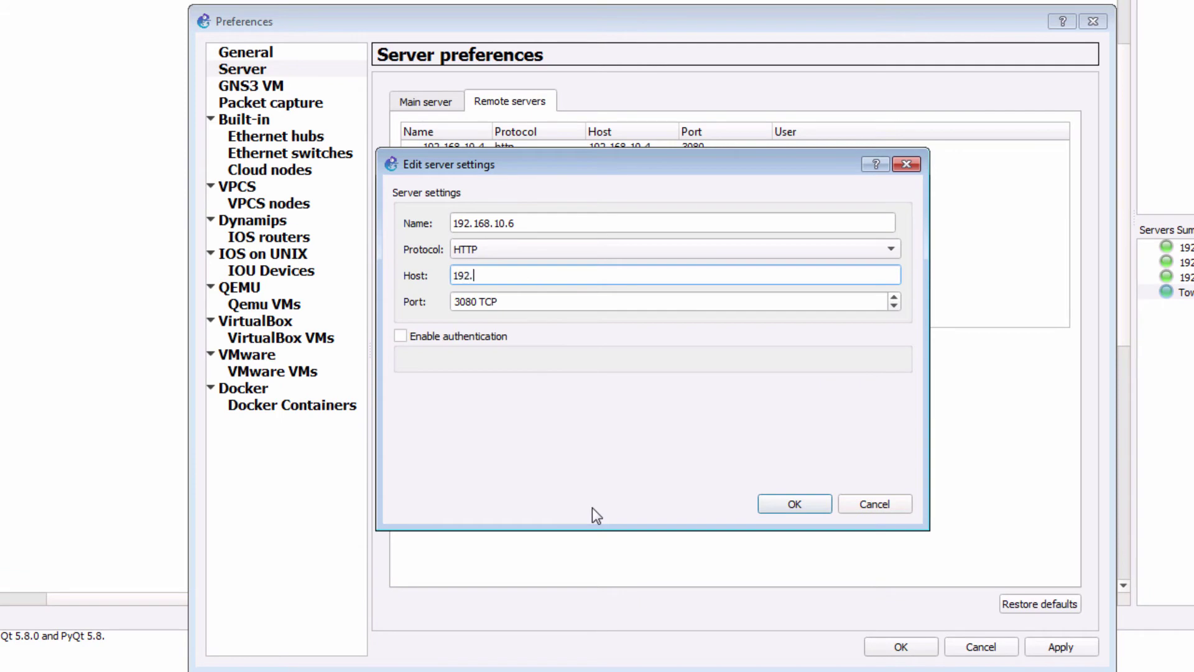
{"action": "type", "text": "168.10.6"}
{"action": "double_click", "coordinate": [454, 276]}
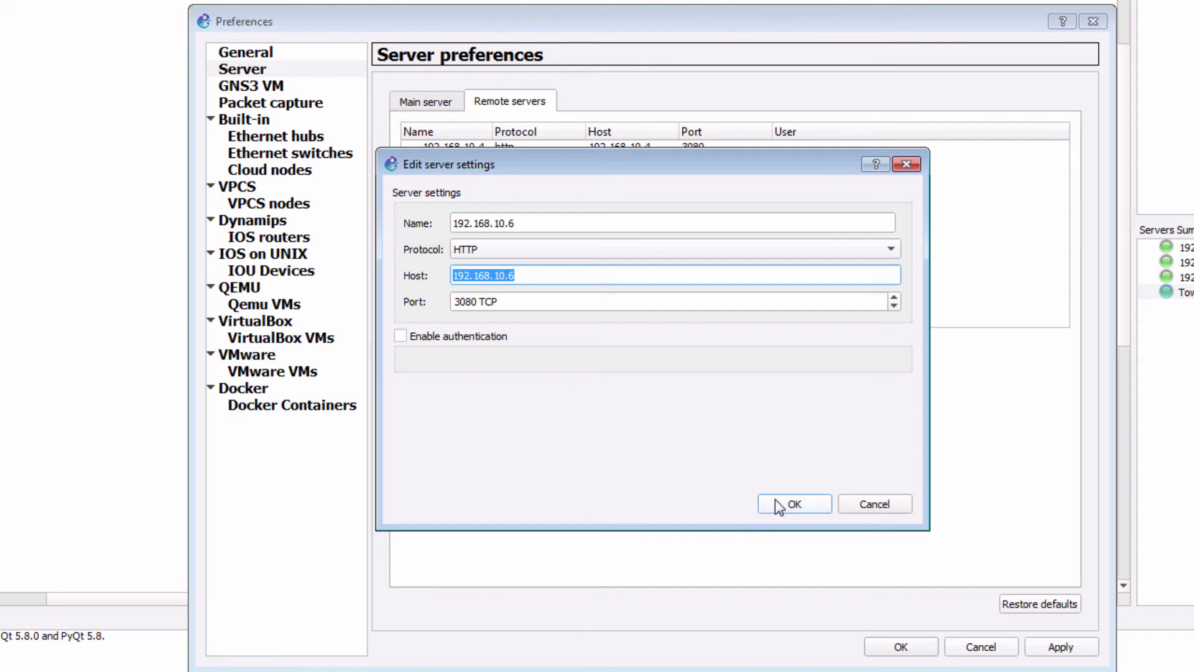
{"action": "left_click", "coordinate": [790, 505]}
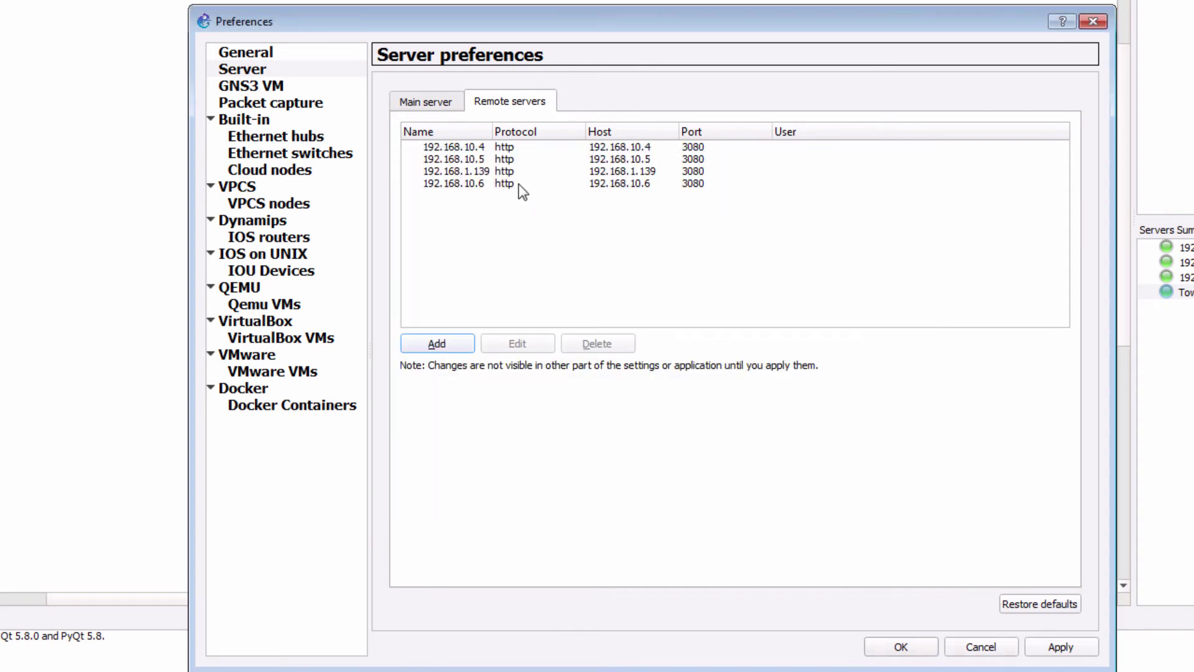
- Apply the changes and verify 192.168.10.6 is connected in the Servers Summary
{"action": "left_click", "coordinate": [1061, 647]}
{"action": "left_click", "coordinate": [900, 647]}
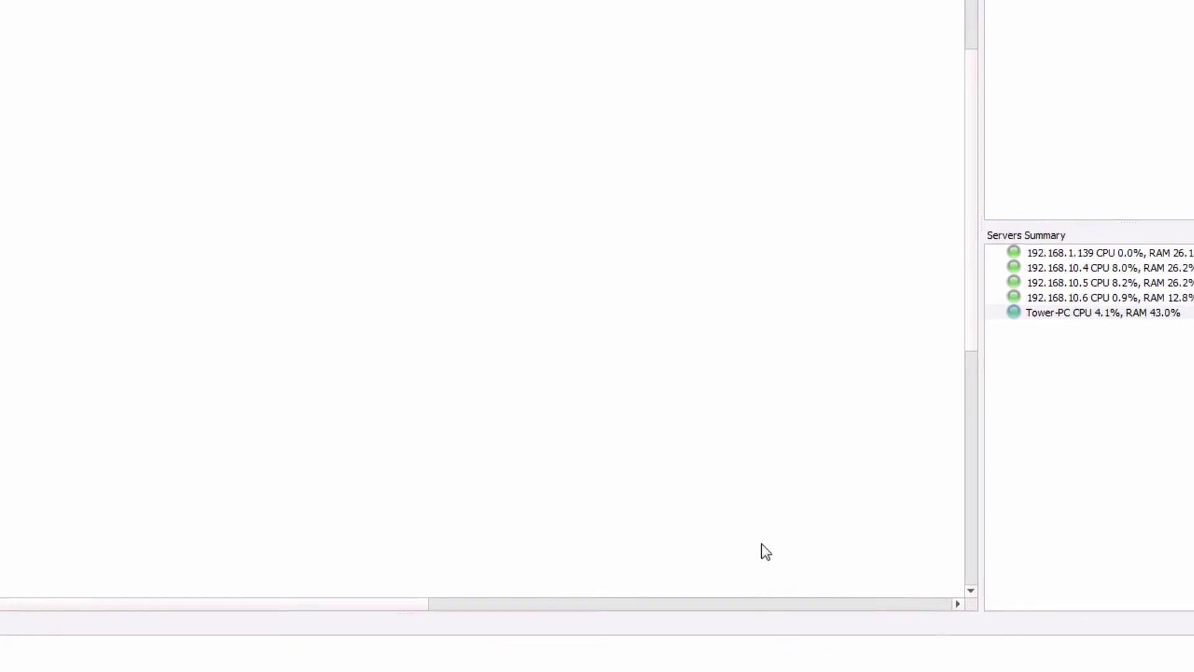
{"action": "left_click", "coordinate": [1012, 304]}
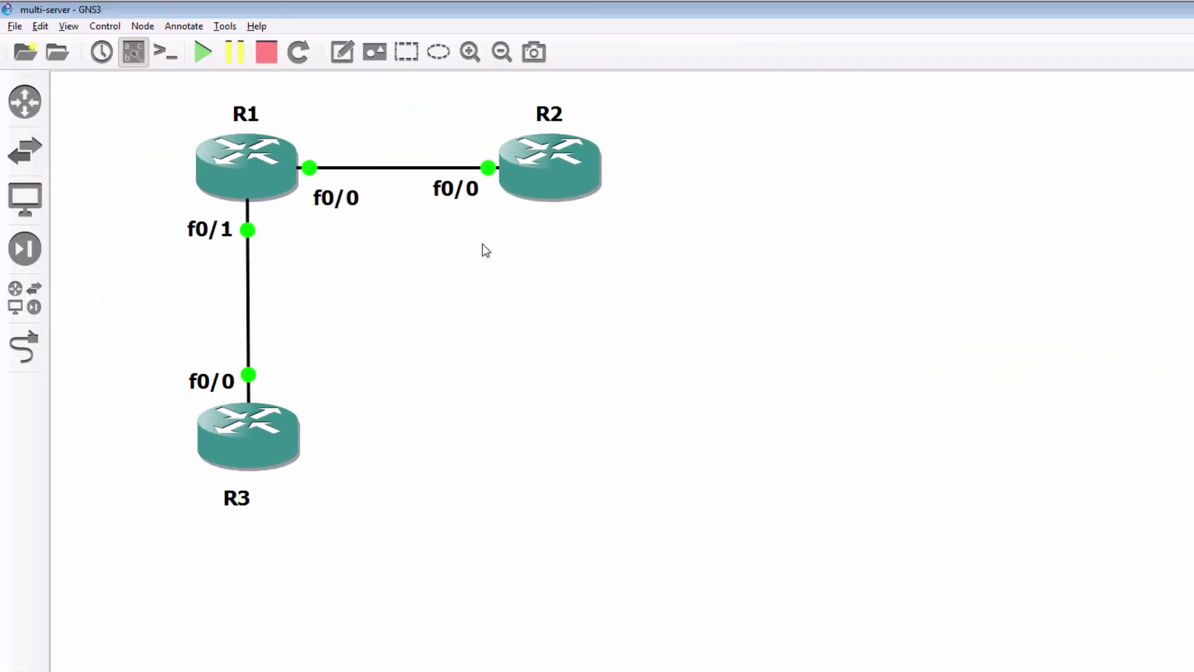
{"action": "left_click", "coordinate": [41, 26]}
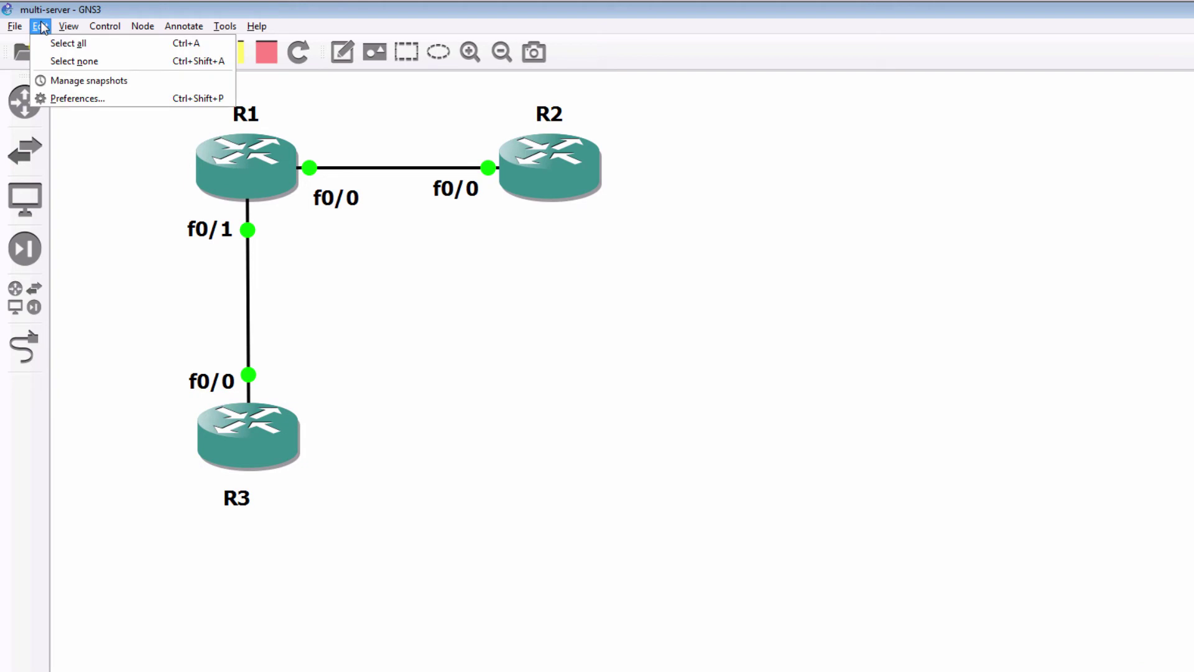
- Start a new Dynamips IOS router template running on remote server 192.168.10.6
{"action": "left_click", "coordinate": [68, 97]}
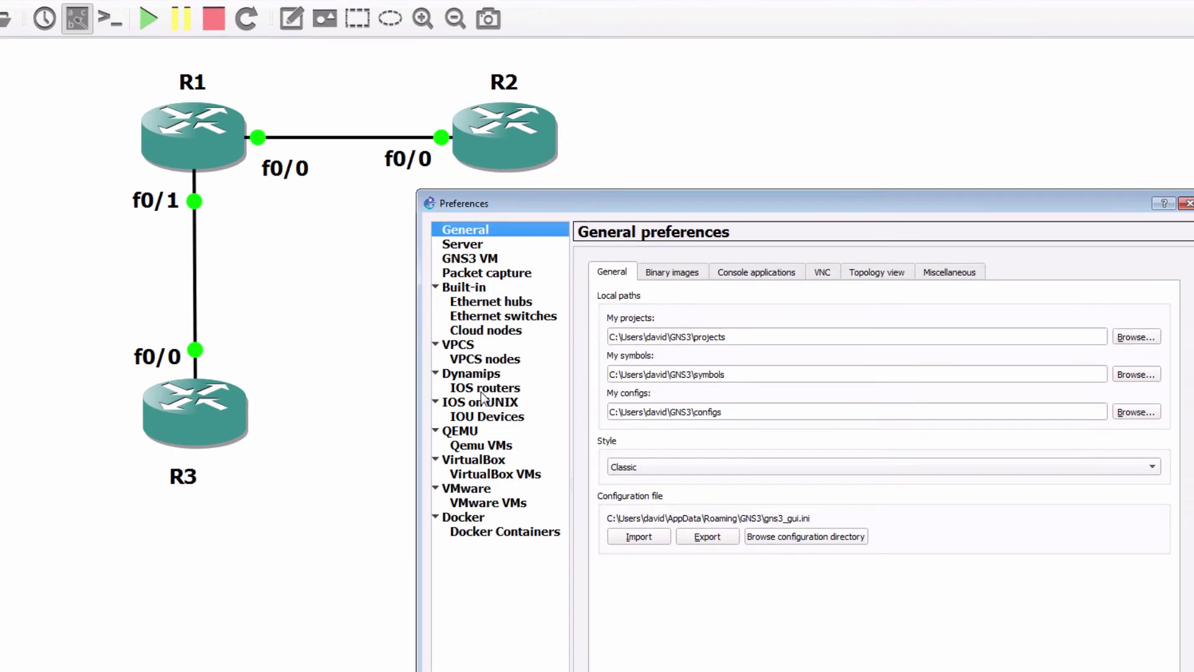
{"action": "left_click", "coordinate": [542, 411]}
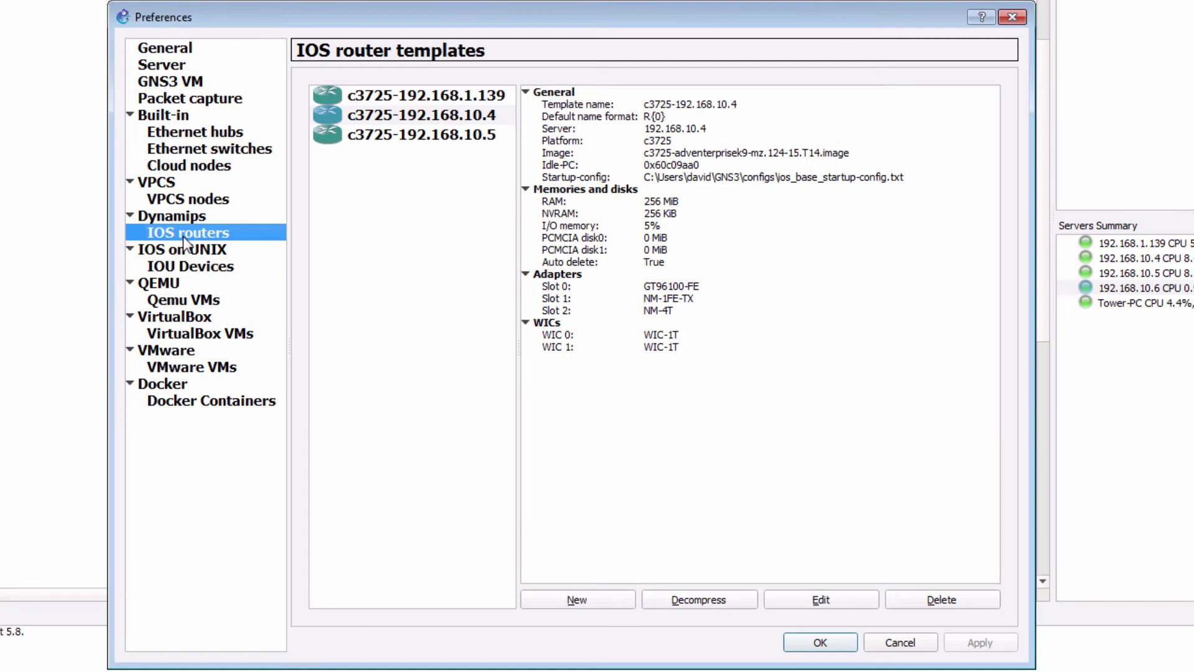
{"action": "left_click", "coordinate": [604, 597]}
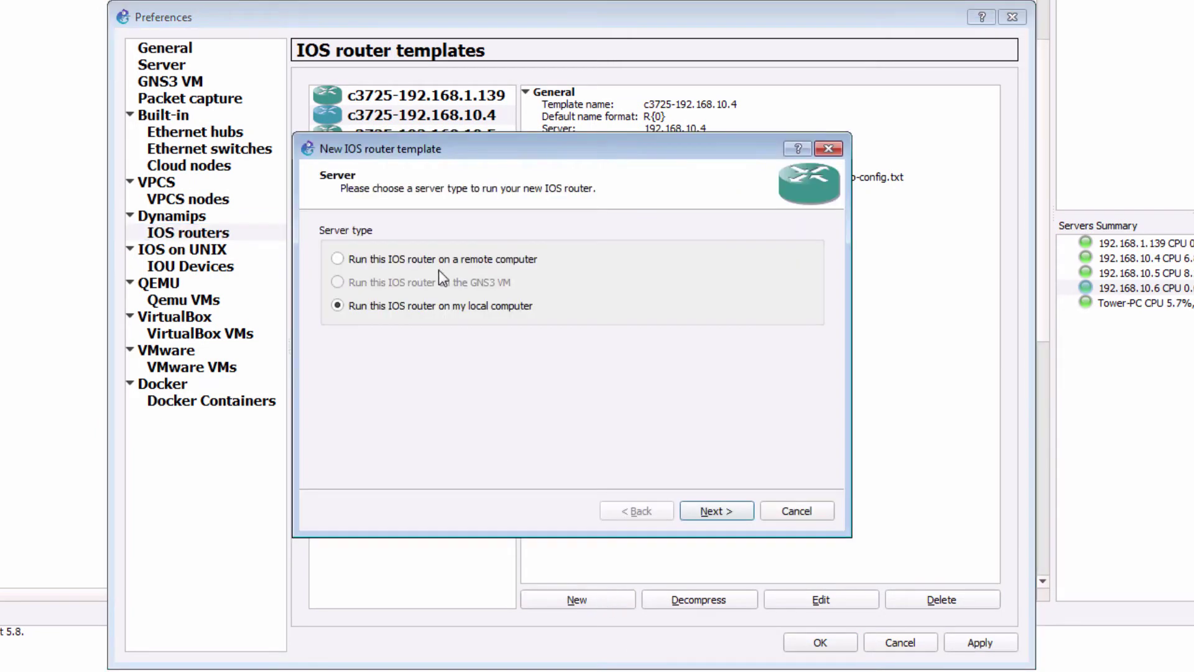
{"action": "left_click", "coordinate": [421, 259]}
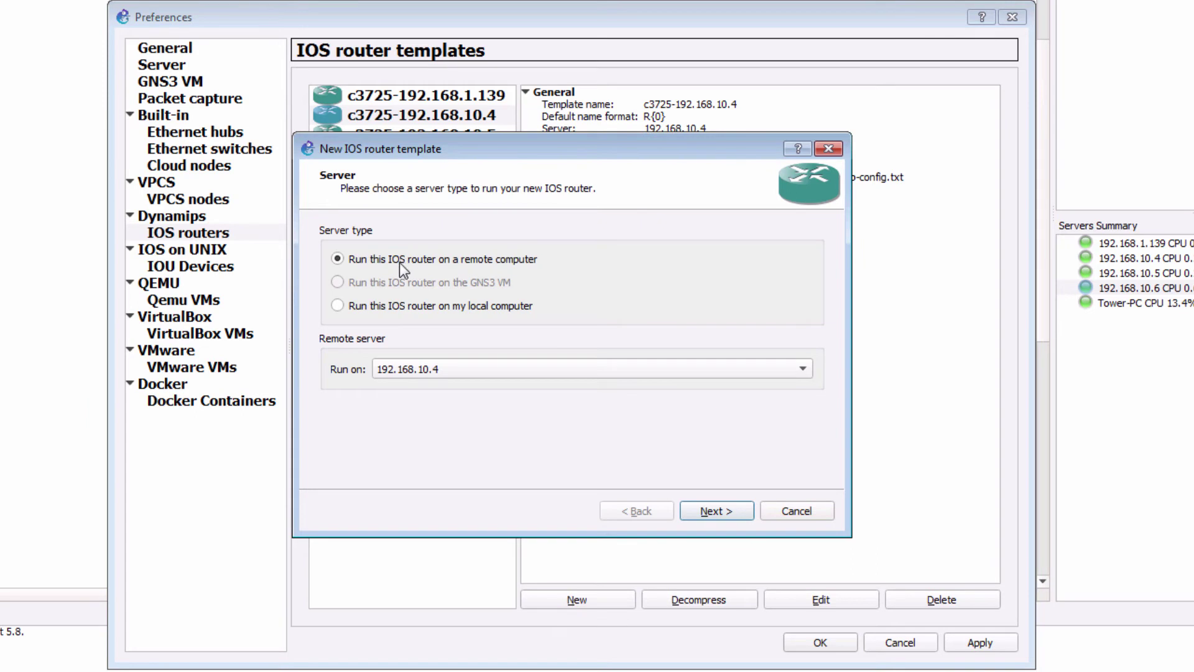
{"action": "left_click", "coordinate": [532, 369]}
{"action": "left_click", "coordinate": [475, 433]}
- Keep the existing c3725 image, name the template c3725-192.168.10.6, and set RAM to 256 MiB
{"action": "left_click", "coordinate": [715, 513]}
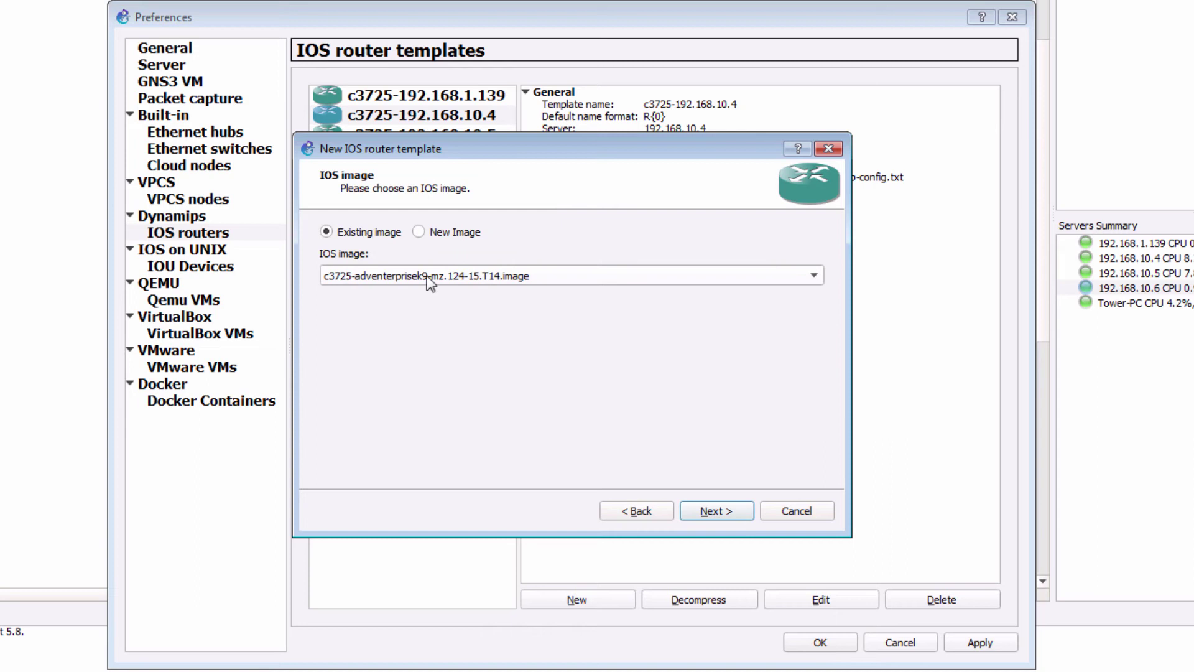
{"action": "left_click", "coordinate": [716, 512]}
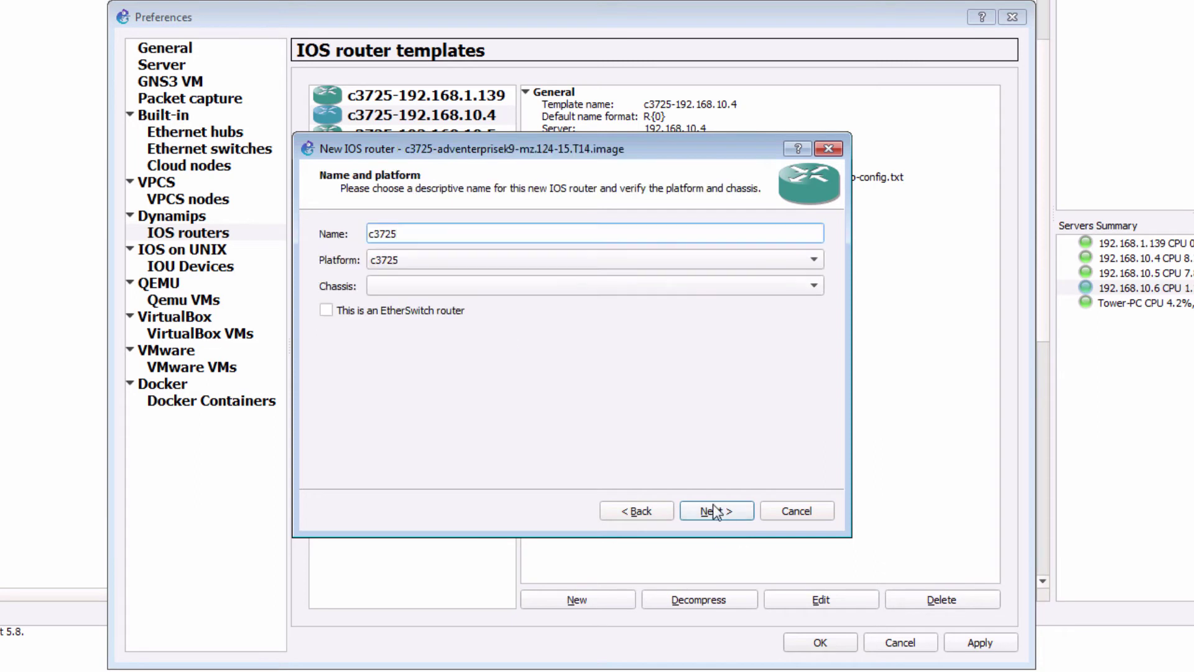
{"action": "type", "text": "-192.168.10.4"}
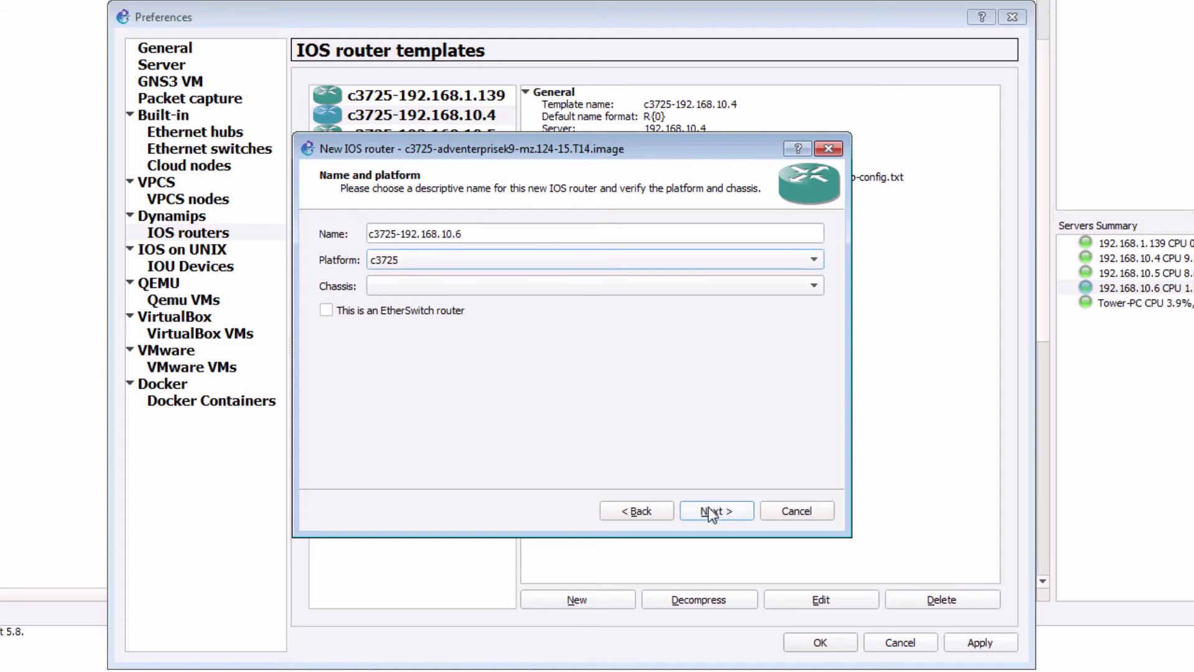
{"action": "left_click", "coordinate": [707, 507]}
{"action": "key", "text": "BackSpace"}
{"action": "key", "text": "BackSpace"}
{"action": "key", "text": "BackSpace"}
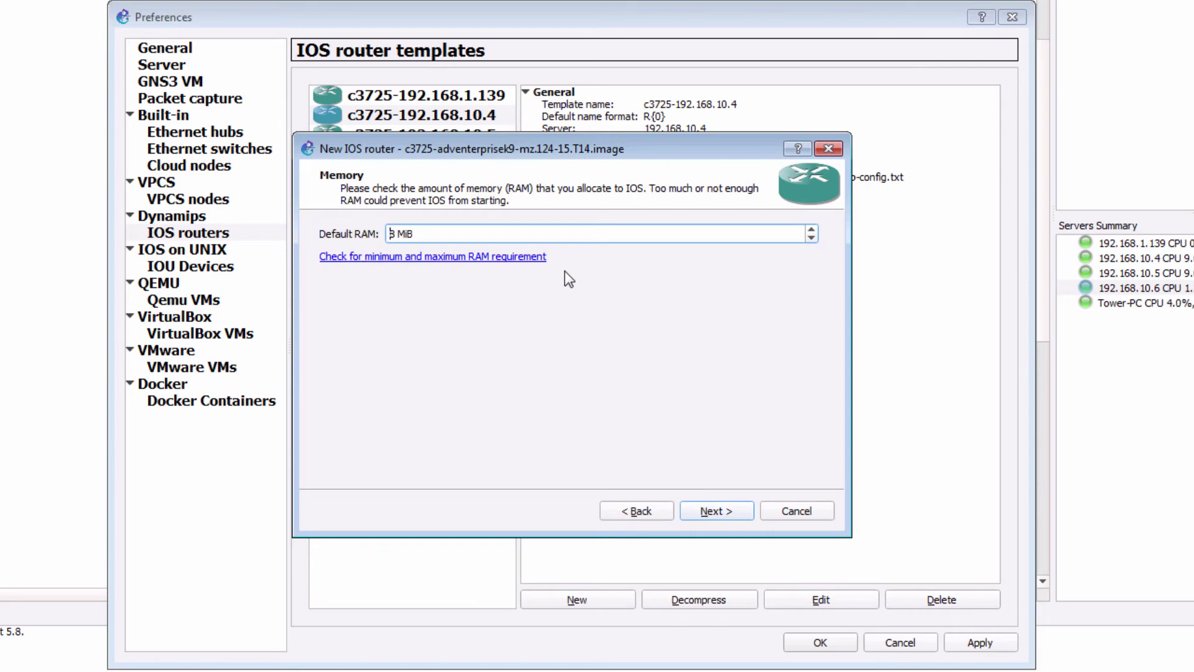
{"action": "type", "text": "256"}
{"action": "left_click", "coordinate": [725, 507]}
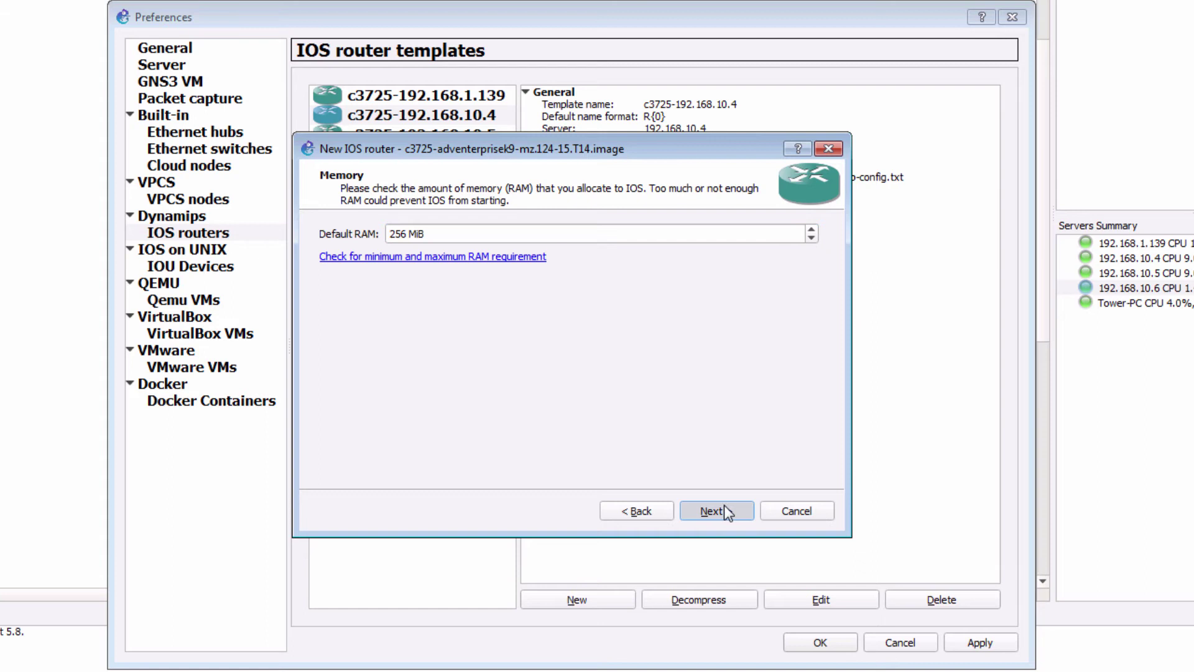
- Fit NM-1FE-TX in slot 1, NM-4T in slot 2, WIC-1T in wic 0 and 1, then finish
{"action": "left_click", "coordinate": [428, 264]}
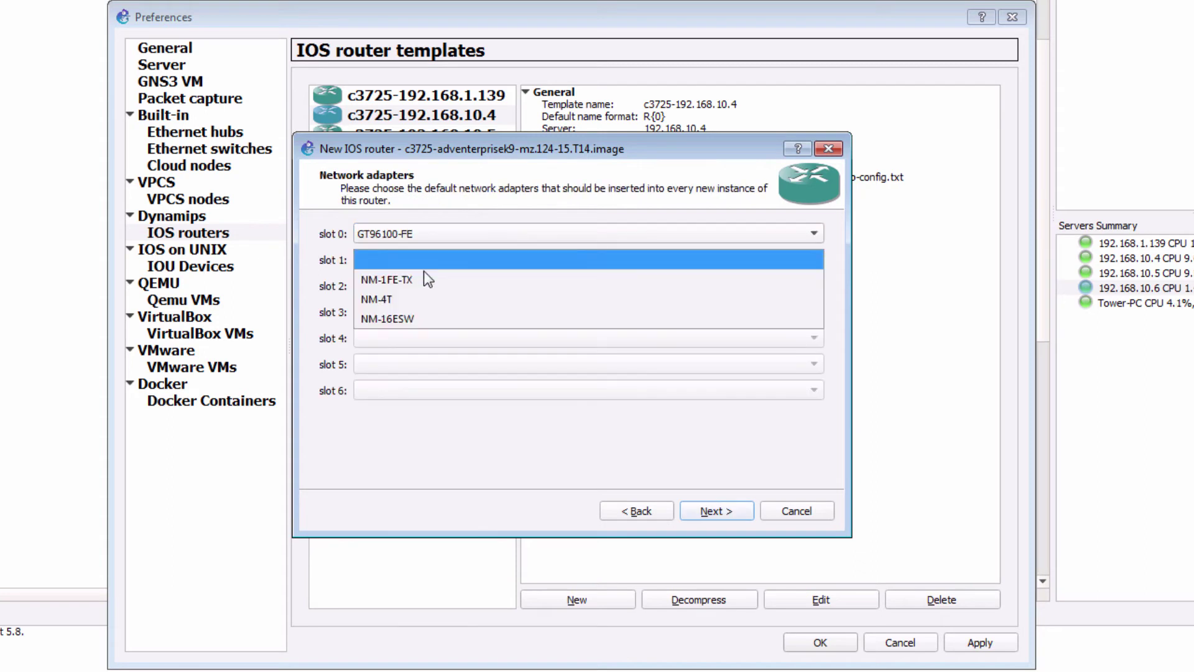
{"action": "left_click", "coordinate": [424, 286]}
{"action": "left_click", "coordinate": [423, 286]}
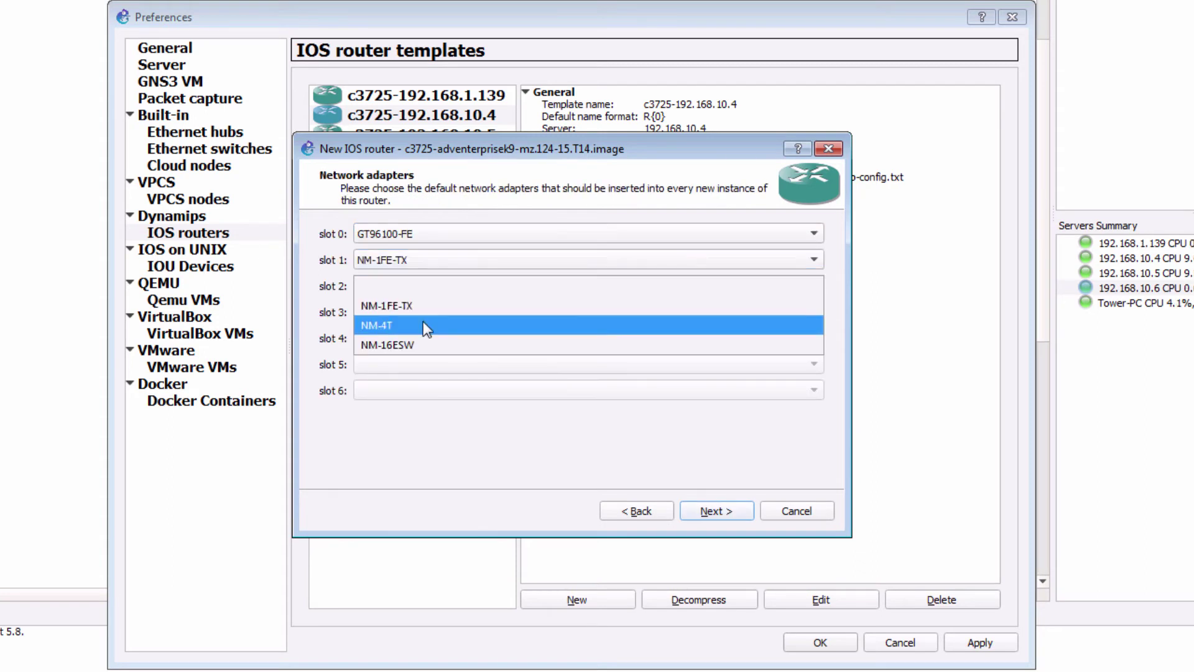
{"action": "left_click", "coordinate": [425, 325]}
{"action": "left_click", "coordinate": [715, 510]}
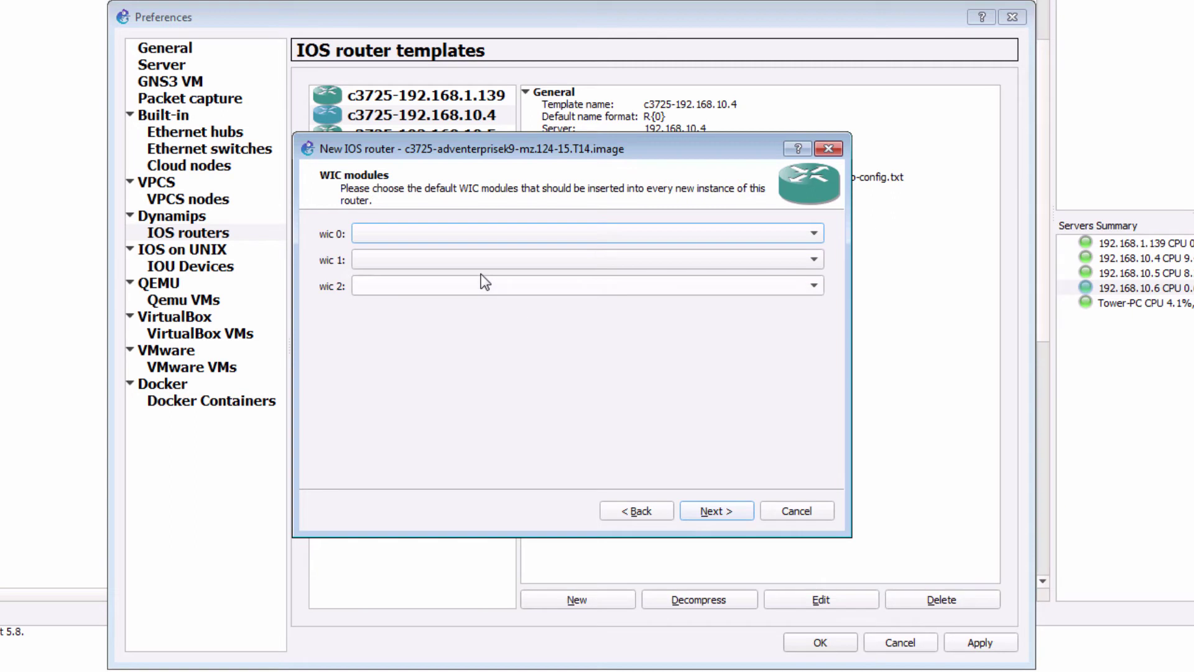
{"action": "left_click", "coordinate": [435, 230]}
{"action": "left_click", "coordinate": [435, 252]}
{"action": "left_click", "coordinate": [424, 258]}
{"action": "left_click", "coordinate": [423, 280]}
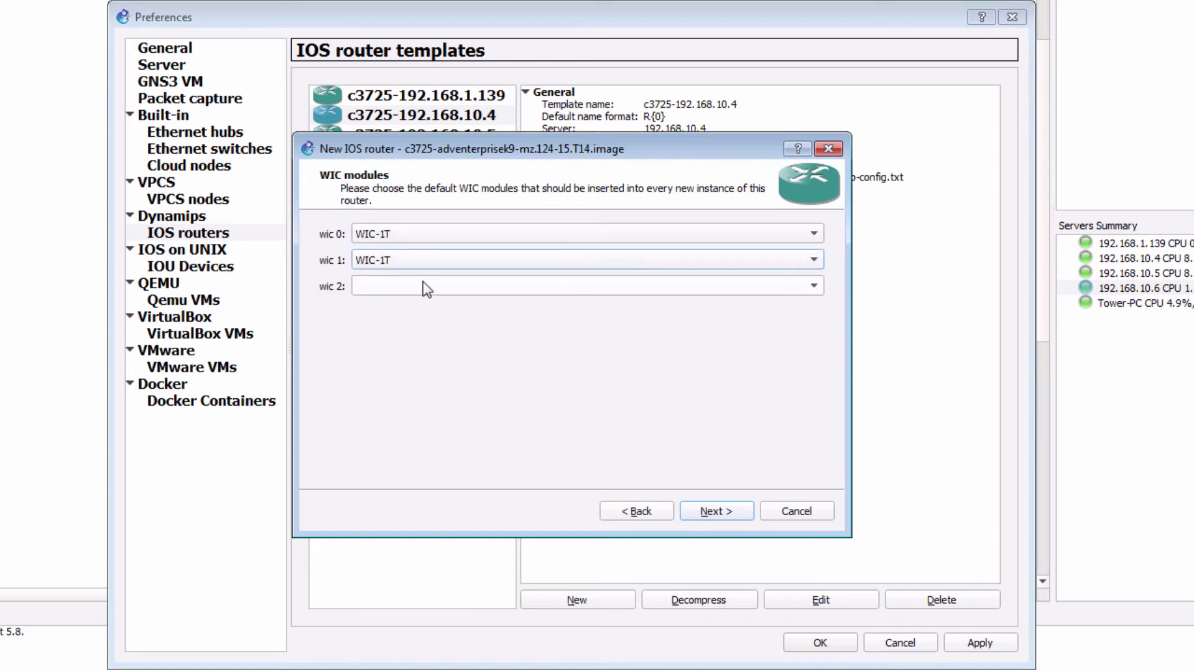
{"action": "left_click", "coordinate": [728, 514]}
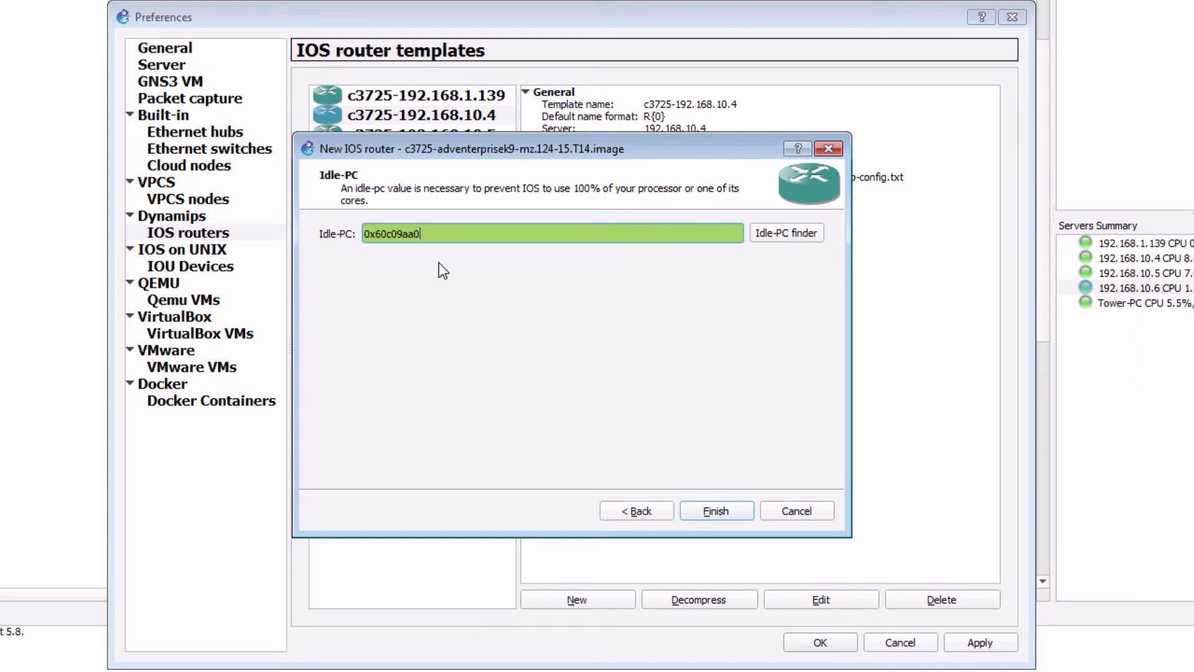
{"action": "left_click", "coordinate": [715, 511]}
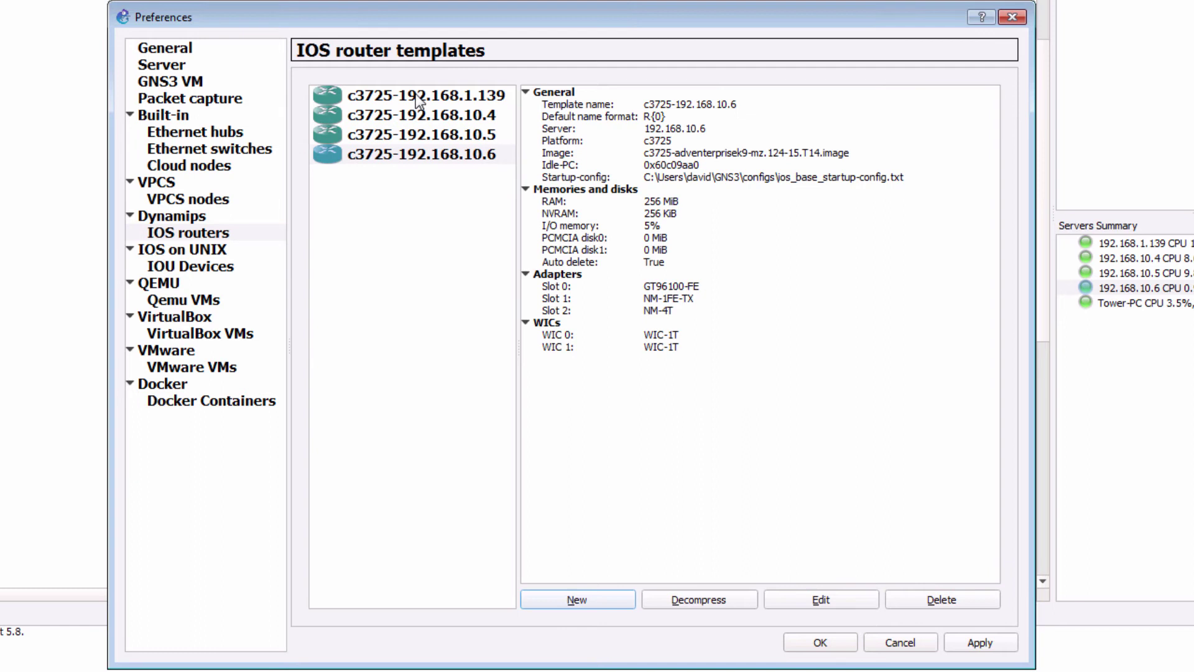
- Place router R4 from the c3725-192.168.10.6 template to the right of R2
{"action": "left_click", "coordinate": [809, 643]}
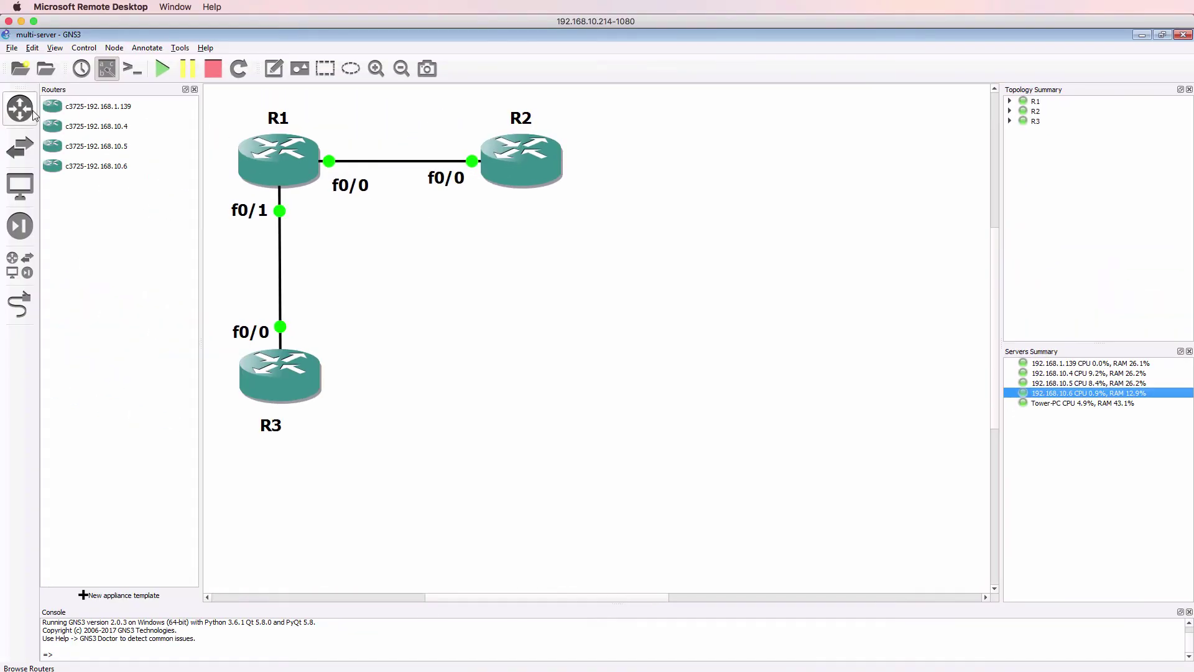
{"action": "left_click", "coordinate": [130, 167]}
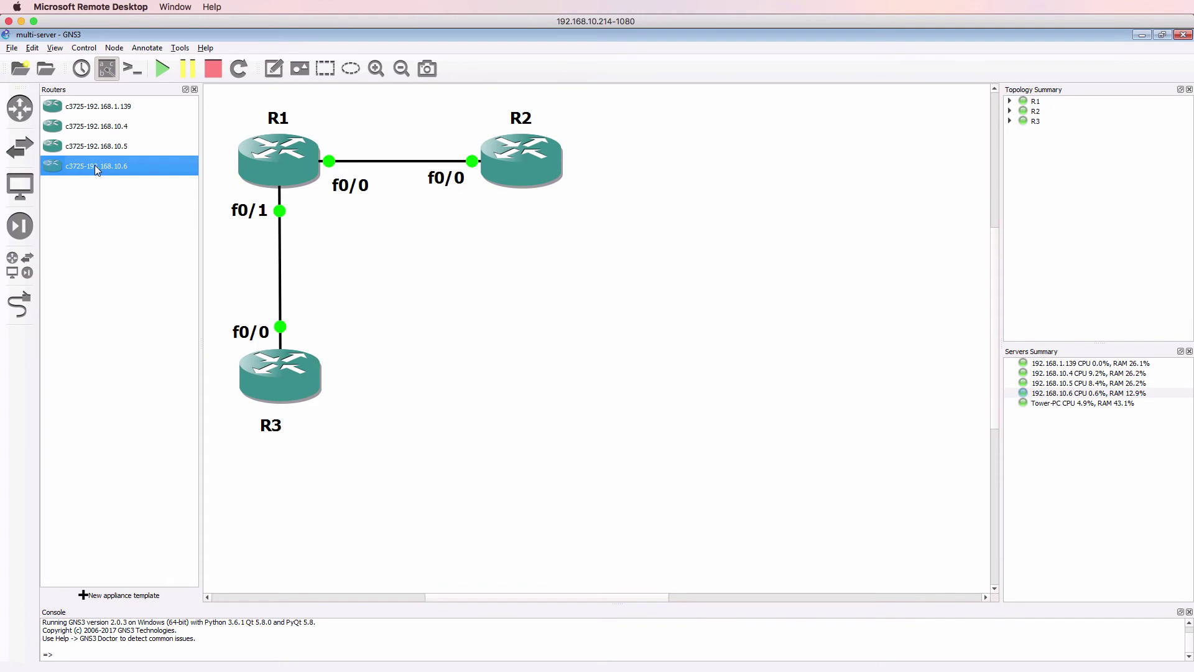
{"action": "left_click_drag", "start_coordinate": [715, 150], "coordinate": [716, 151]}
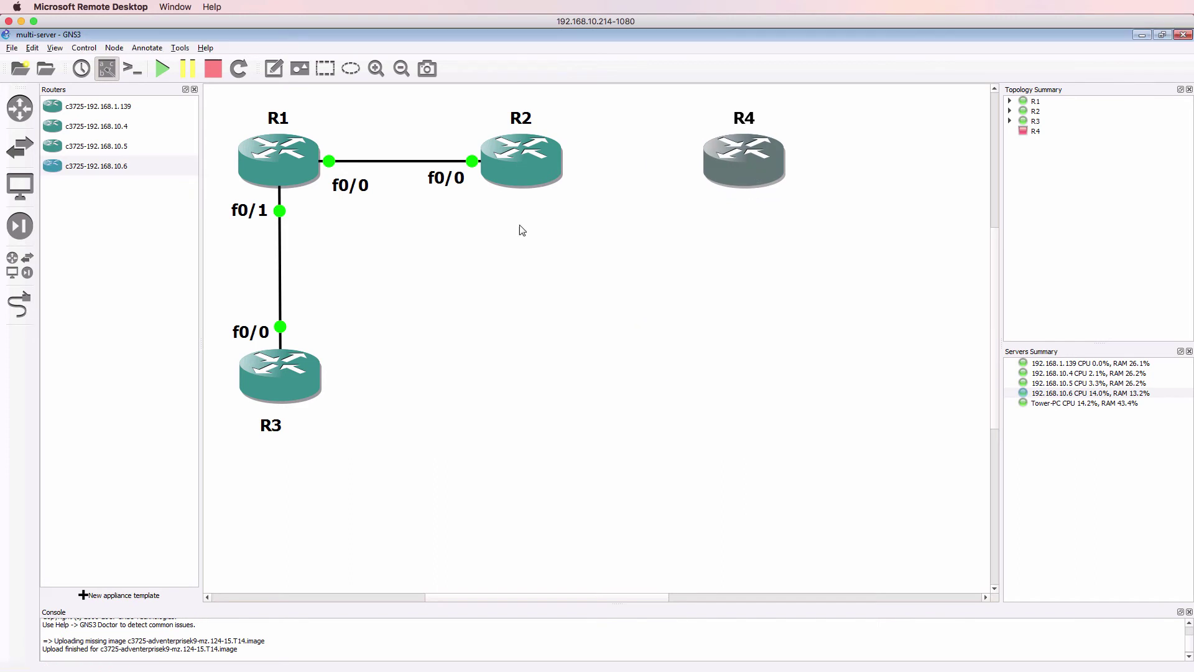
- Link R2 FastEthernet0/1 to R4 FastEthernet0/0 and tidy R4's position
{"action": "left_click", "coordinate": [19, 304]}
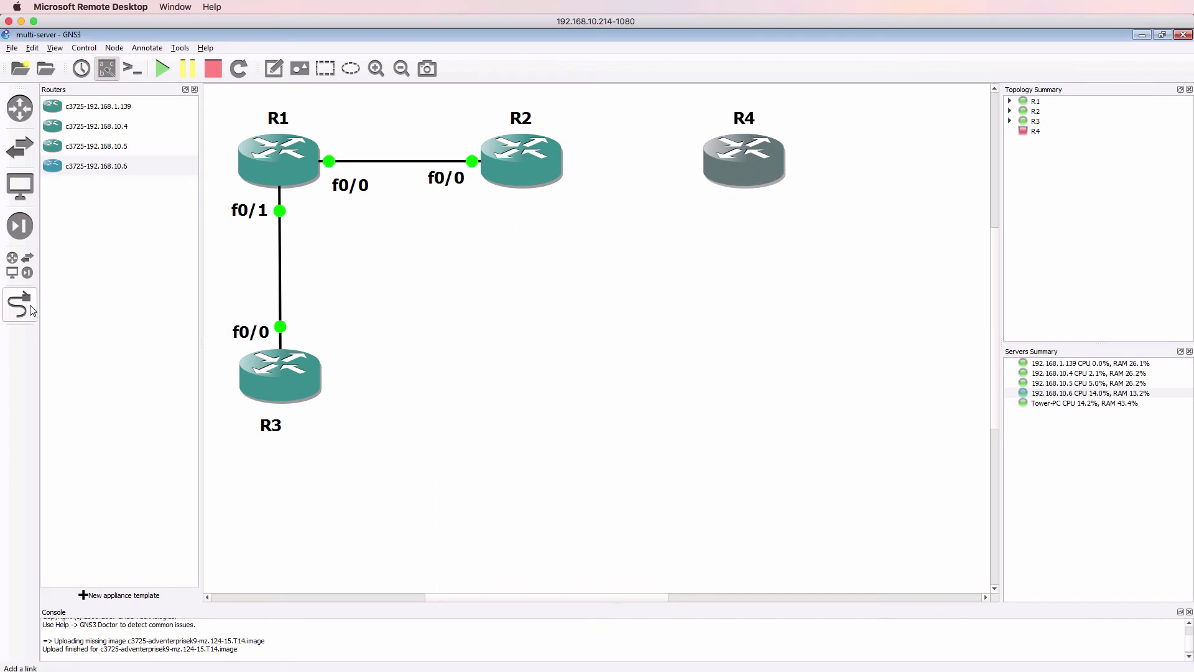
{"action": "left_click", "coordinate": [549, 159]}
{"action": "left_click", "coordinate": [573, 181]}
{"action": "left_click", "coordinate": [737, 165]}
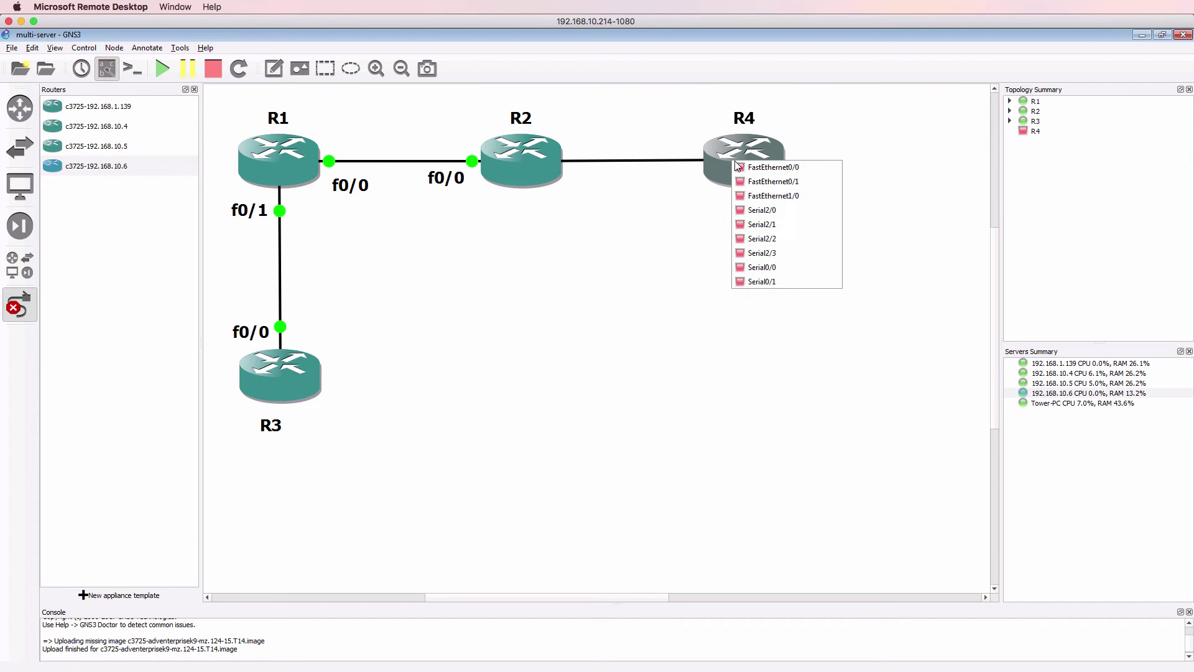
{"action": "left_click", "coordinate": [738, 167]}
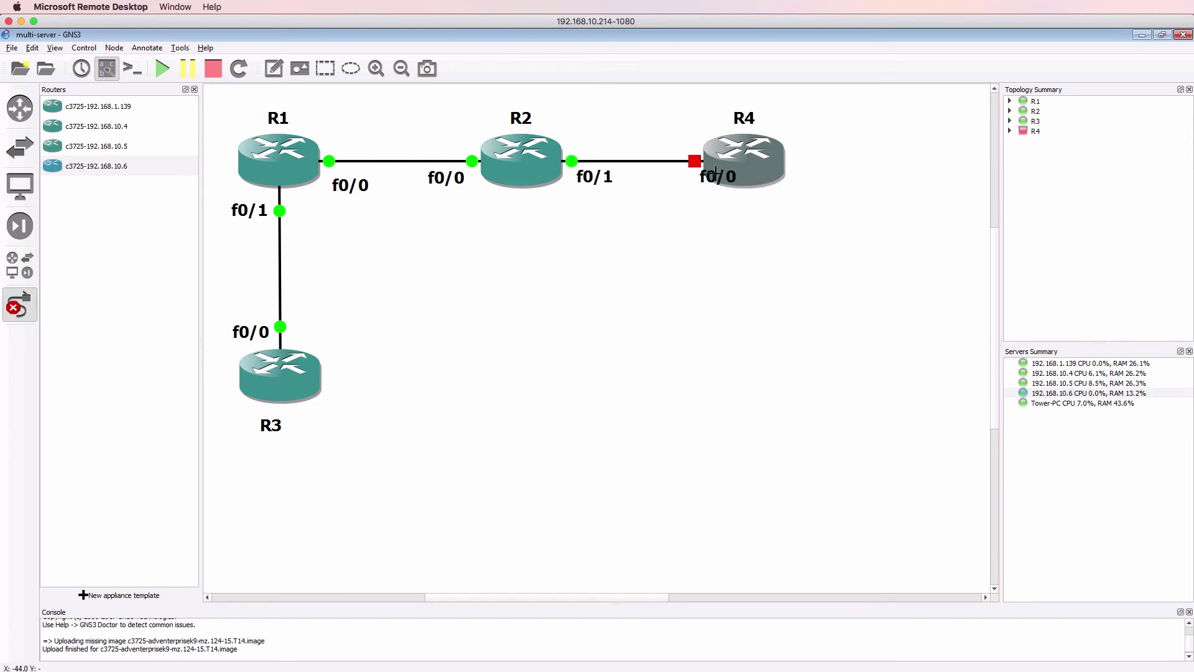
{"action": "right_click", "coordinate": [789, 180]}
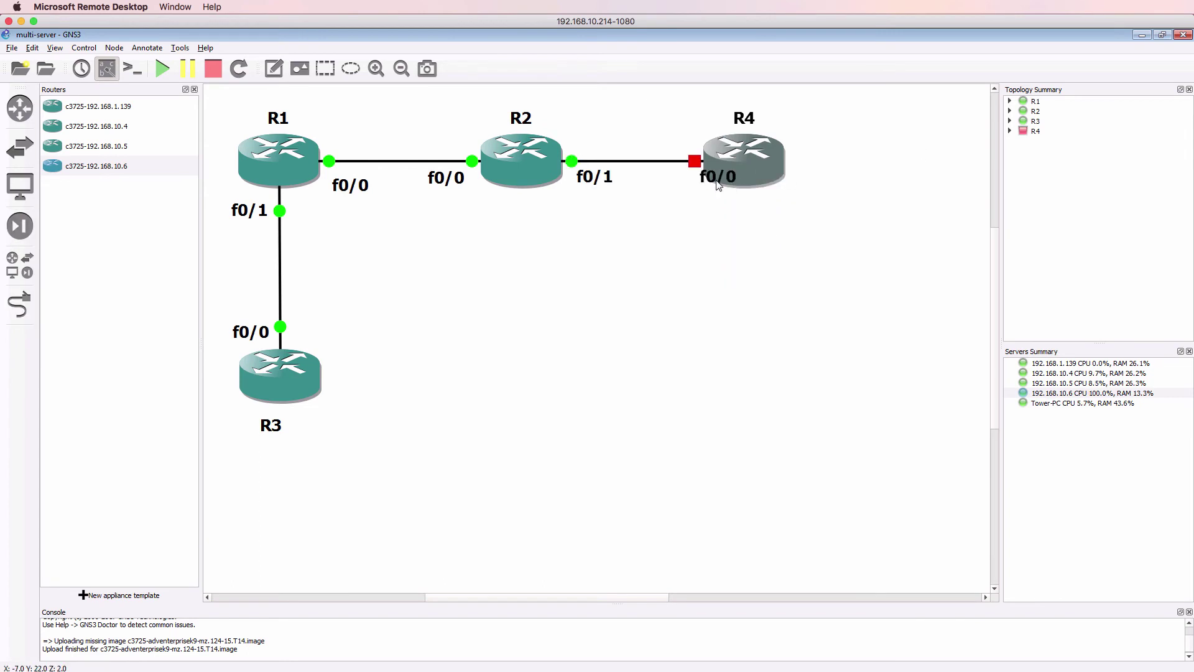
{"action": "left_click_drag", "start_coordinate": [717, 184], "coordinate": [758, 177]}
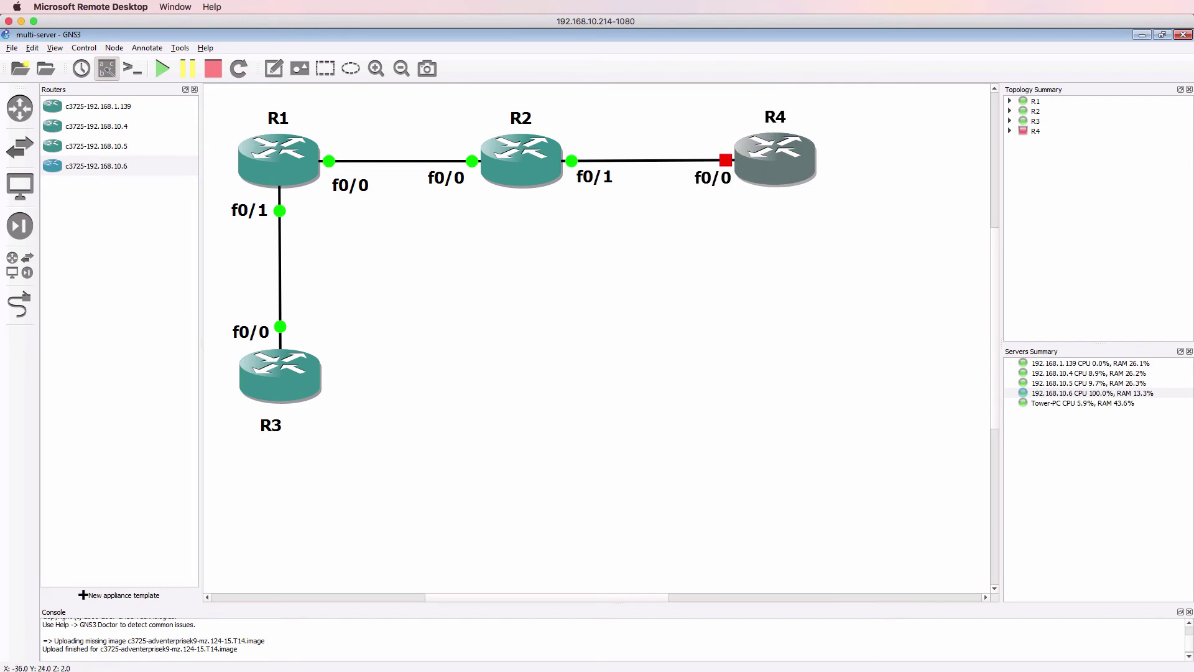
{"action": "key", "text": "super+grave"}
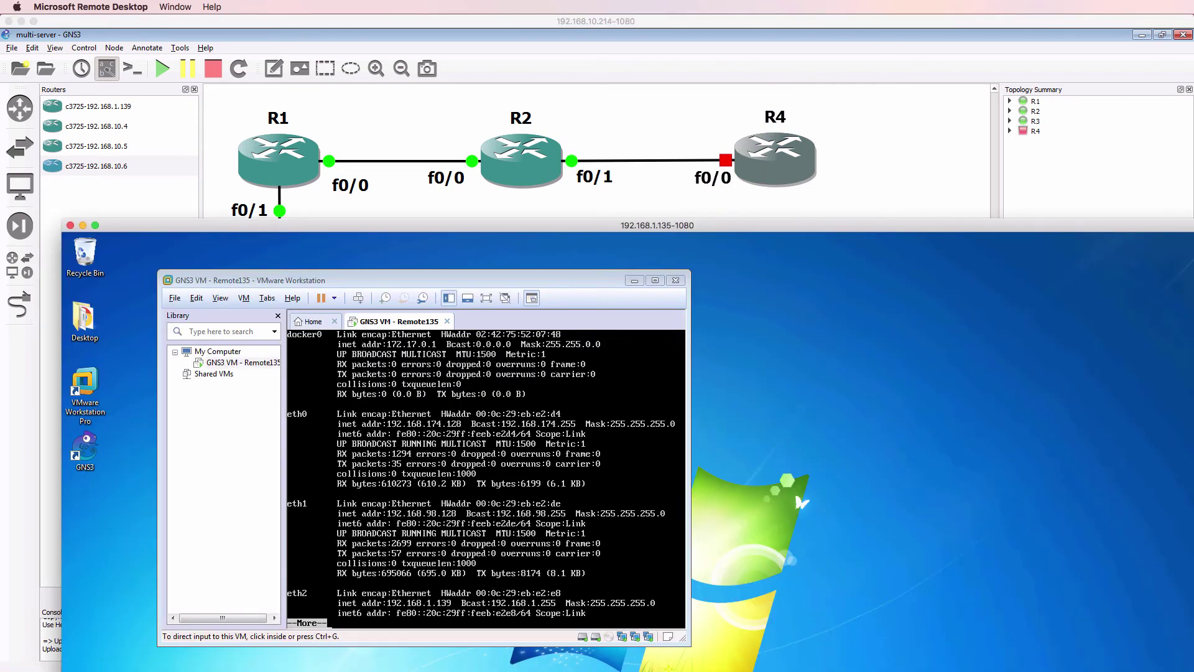
- Start router R4 and open its console
{"action": "left_click", "coordinate": [674, 36]}
{"action": "right_click", "coordinate": [773, 152]}
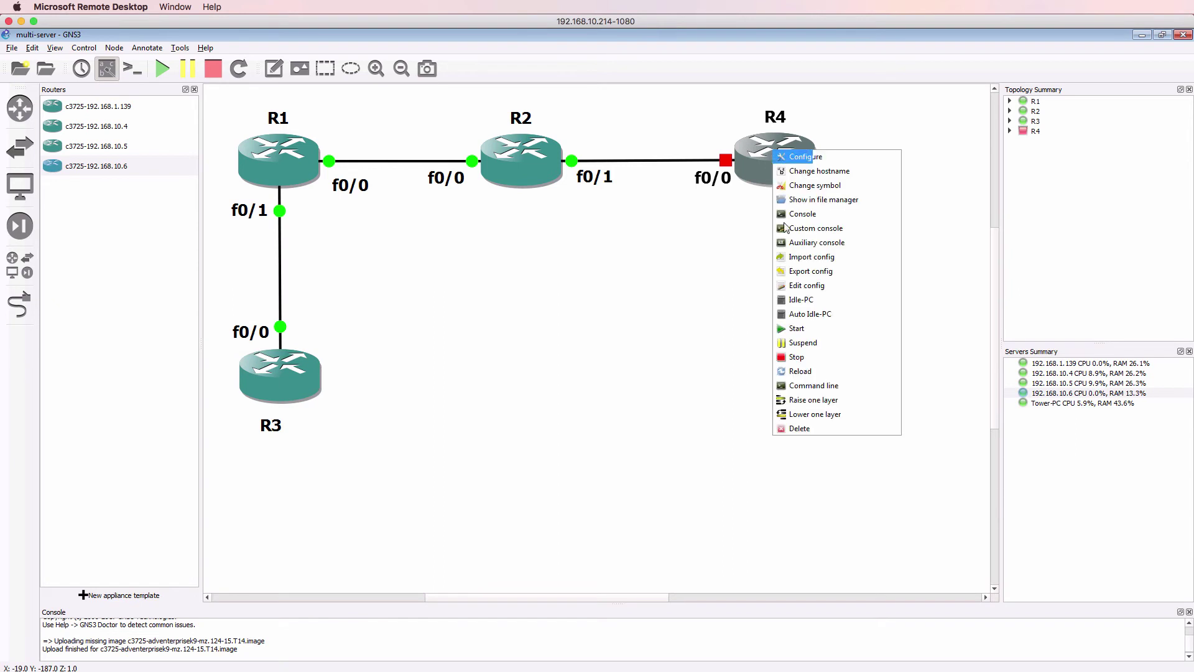
{"action": "left_click", "coordinate": [816, 329]}
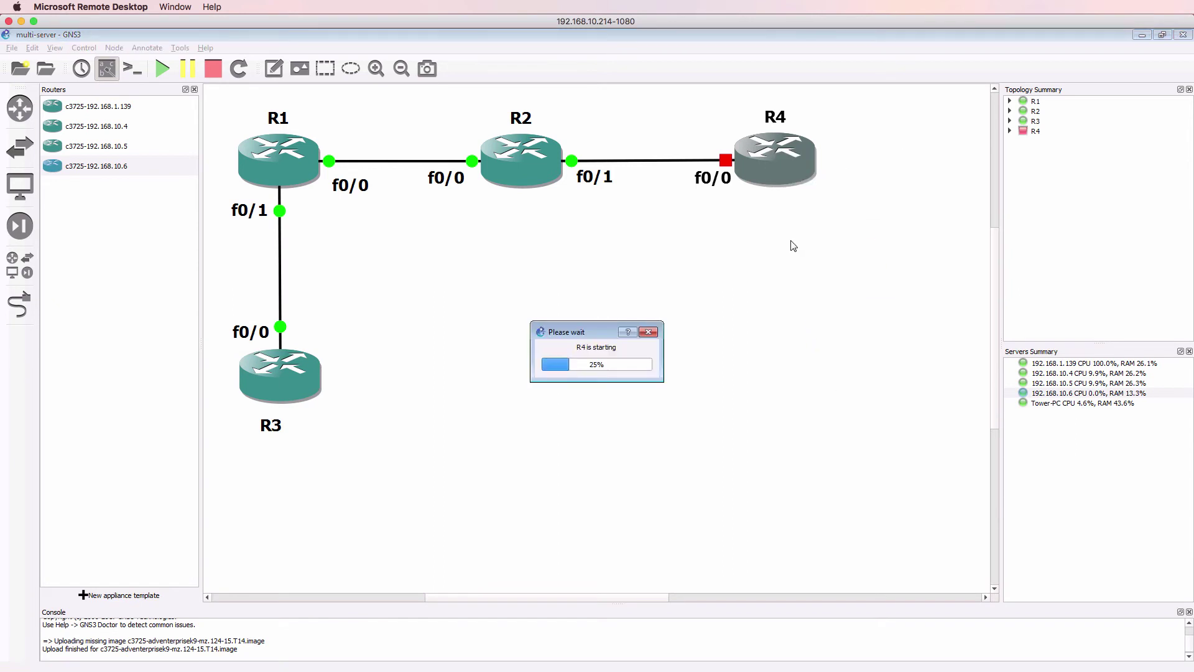
{"action": "right_click", "coordinate": [777, 175]}
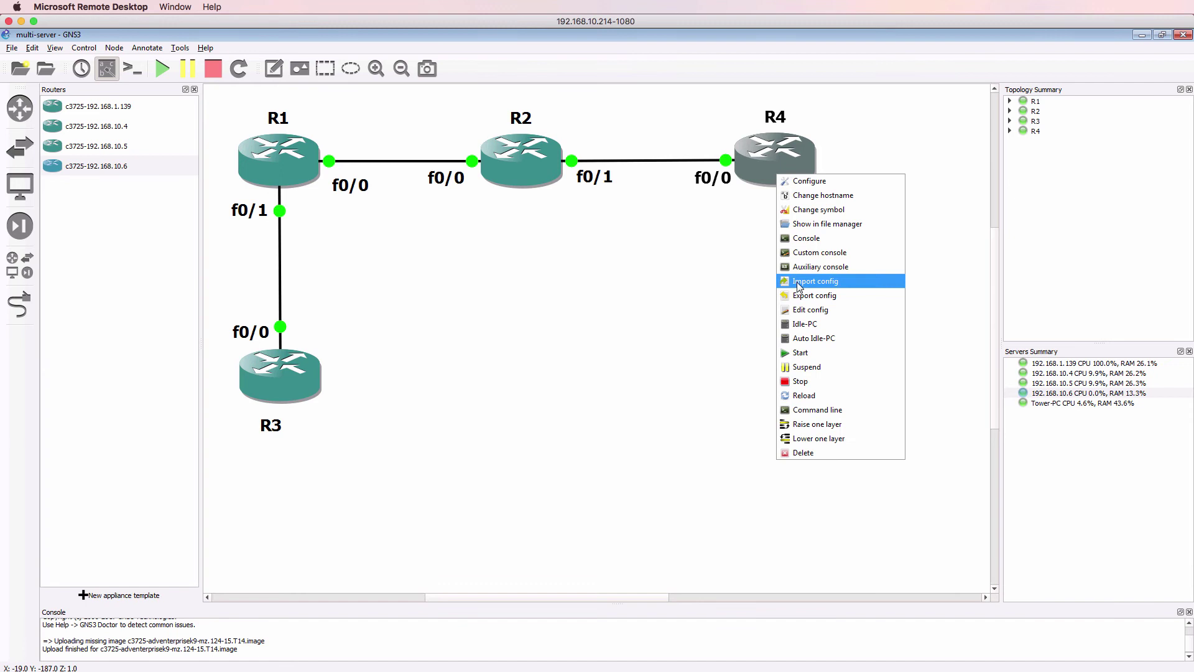
{"action": "left_click", "coordinate": [806, 239]}
- Set R4's console font to bold Courier New 18 and enlarge the window
{"action": "left_click_drag", "start_coordinate": [352, 77], "coordinate": [692, 287]}
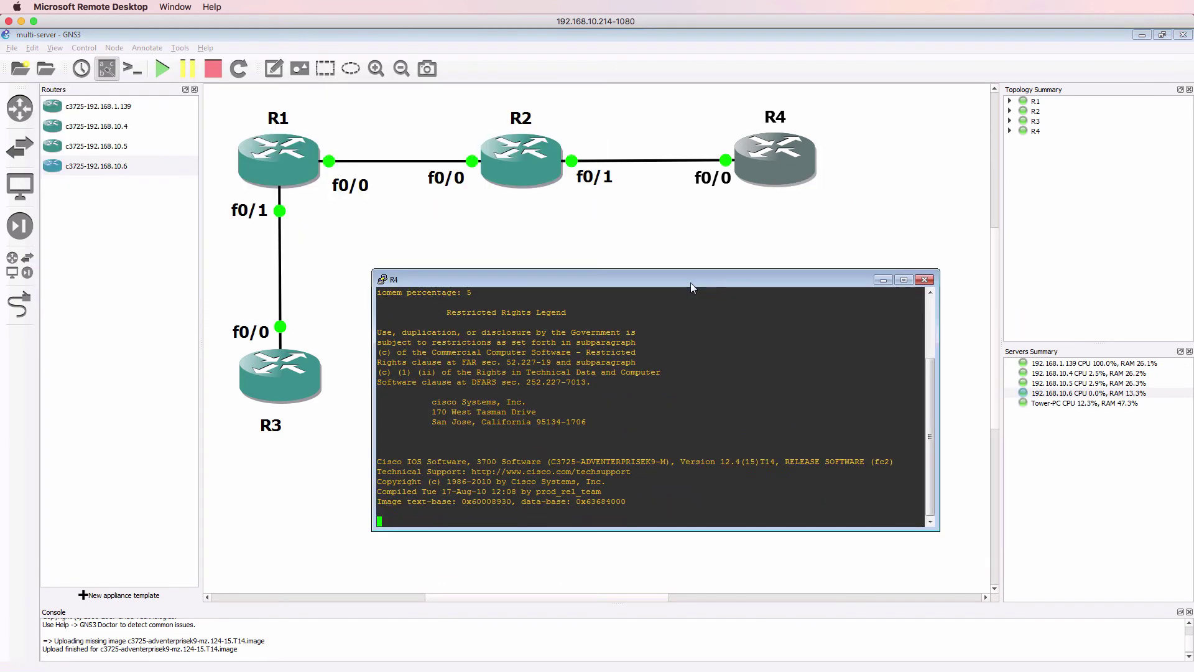
{"action": "right_click", "coordinate": [692, 287]}
{"action": "left_click", "coordinate": [703, 463]}
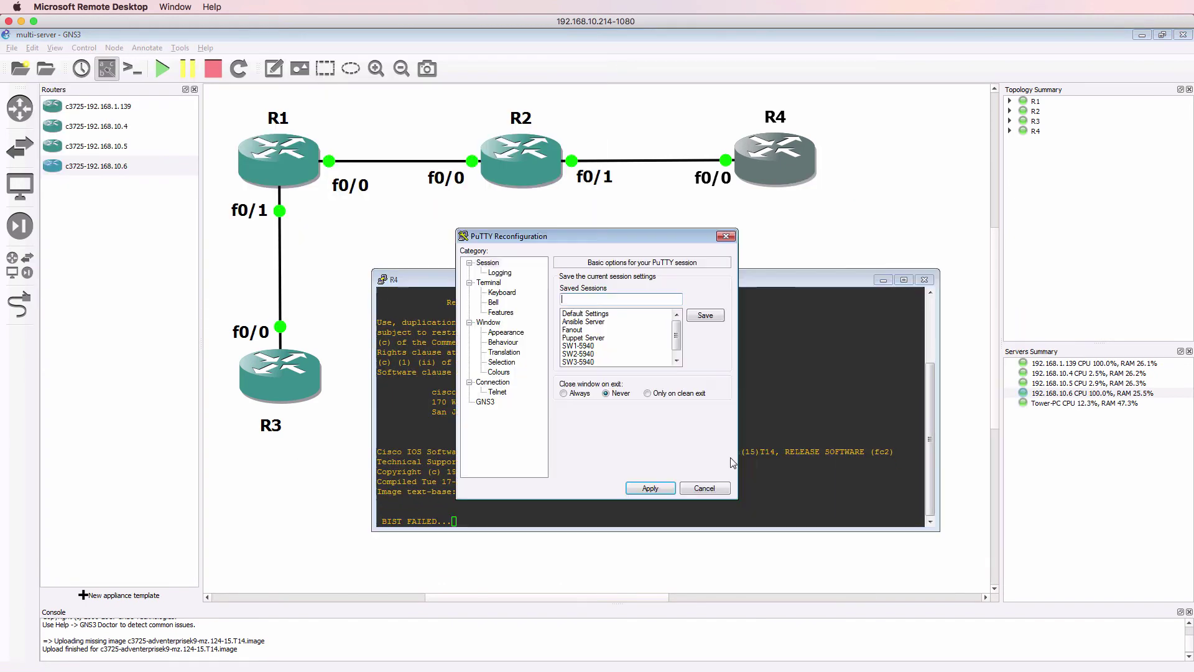
{"action": "left_click", "coordinate": [507, 333]}
{"action": "left_click", "coordinate": [721, 350]}
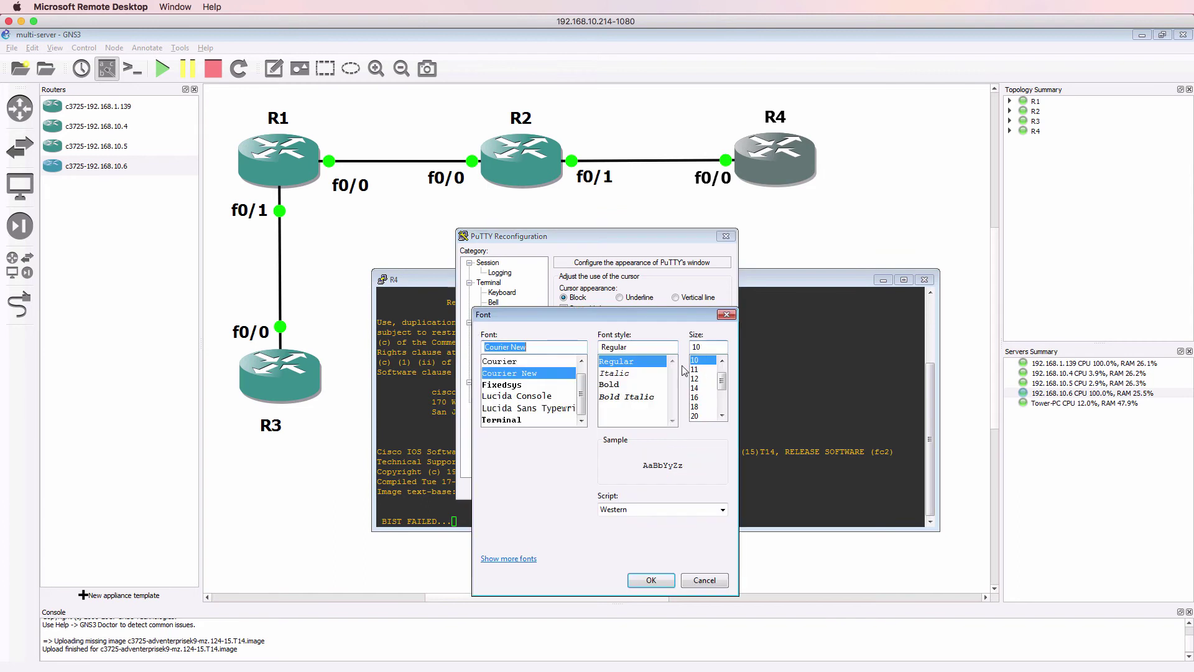
{"action": "left_click", "coordinate": [647, 386]}
{"action": "left_click", "coordinate": [651, 580]}
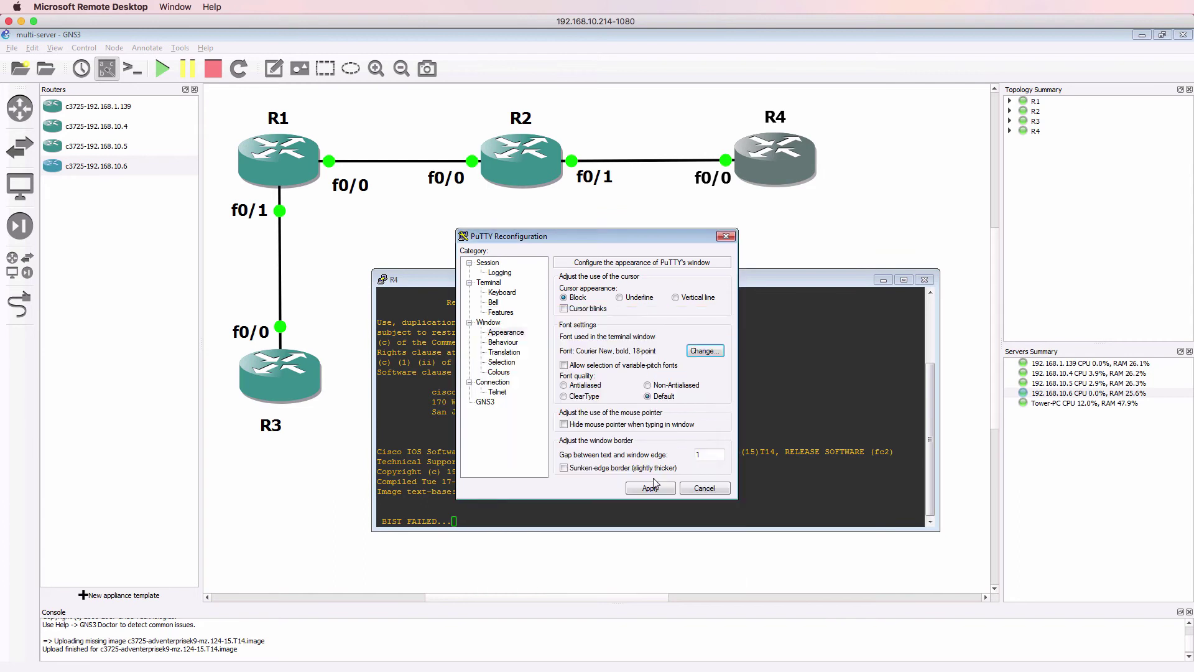
{"action": "left_click", "coordinate": [652, 489]}
{"action": "left_click_drag", "start_coordinate": [629, 239], "coordinate": [449, 211]}
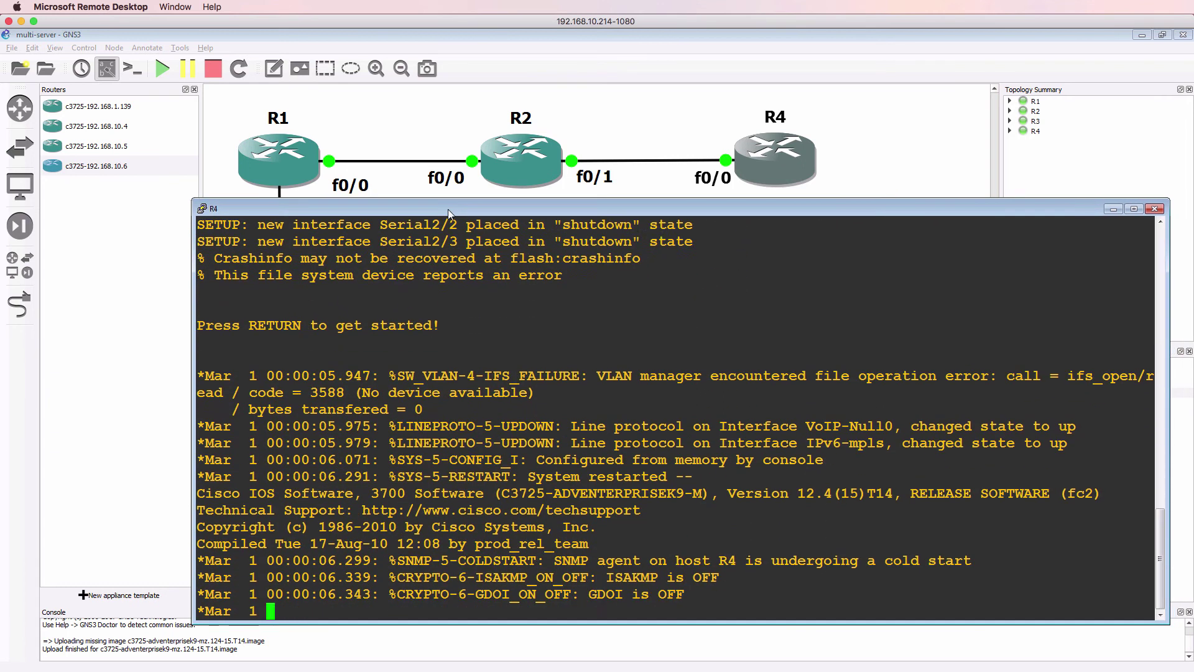
- On R4, bring up f0/0 with address 10.1.3.2 255.255.255.0
{"action": "key", "text": "Return"}
{"action": "key", "text": "Return"}
{"action": "key", "text": "Return"}
{"action": "key", "text": "Return"}
{"action": "key", "text": "Return"}
{"action": "key", "text": "Return"}
{"action": "key", "text": "Return"}
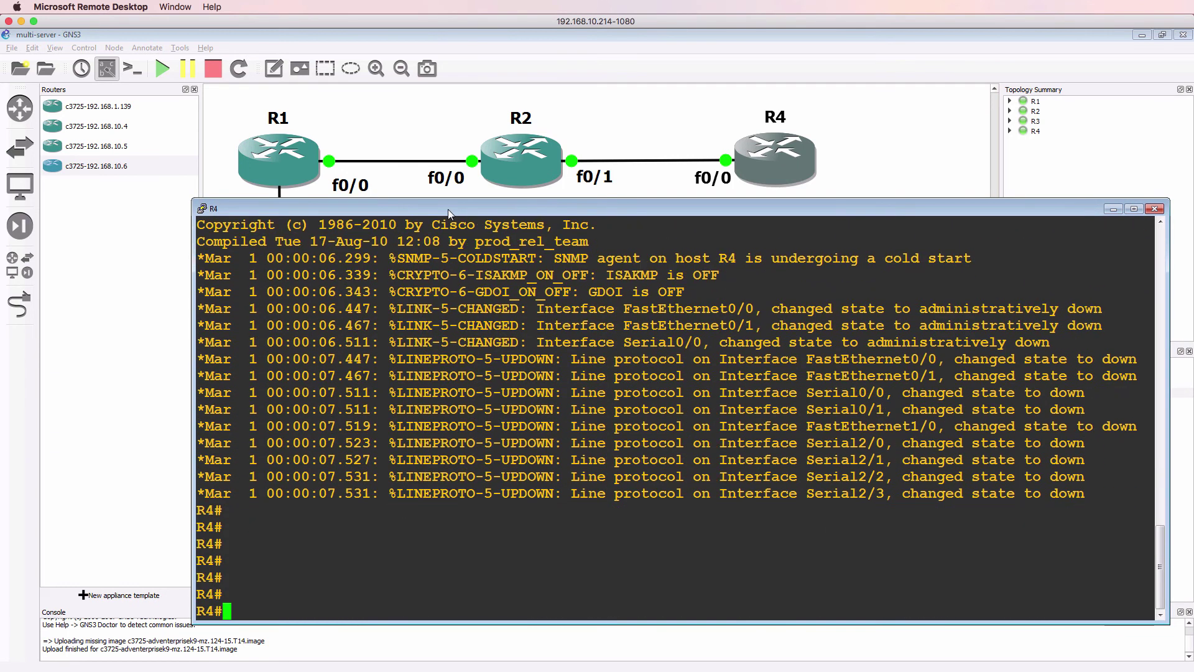
{"action": "type", "text": "conf t"}
{"action": "key", "text": "Return"}
{"action": "type", "text": "int f0/0"}
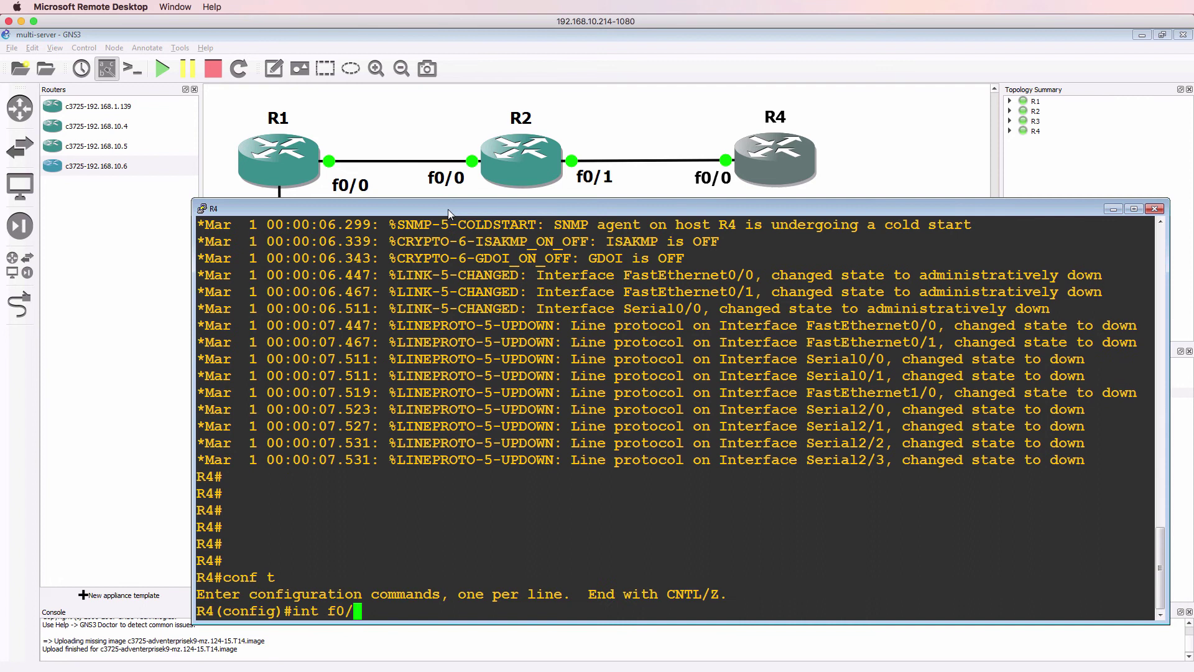
{"action": "key", "text": "Return"}
{"action": "type", "text": "no shut"}
{"action": "key", "text": "Return"}
{"action": "type", "text": "ip add"}
{"action": "key", "text": "Tab"}
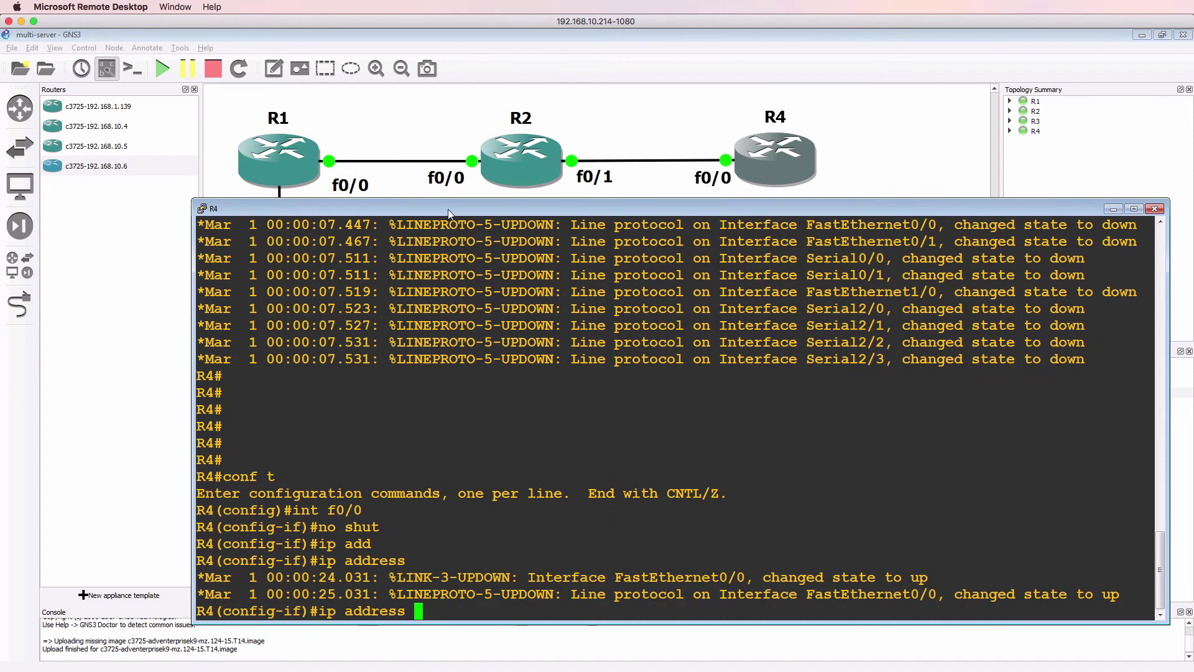
{"action": "type", "text": "10.1.3.2 255.255.255.0"}
{"action": "key", "text": "Return"}
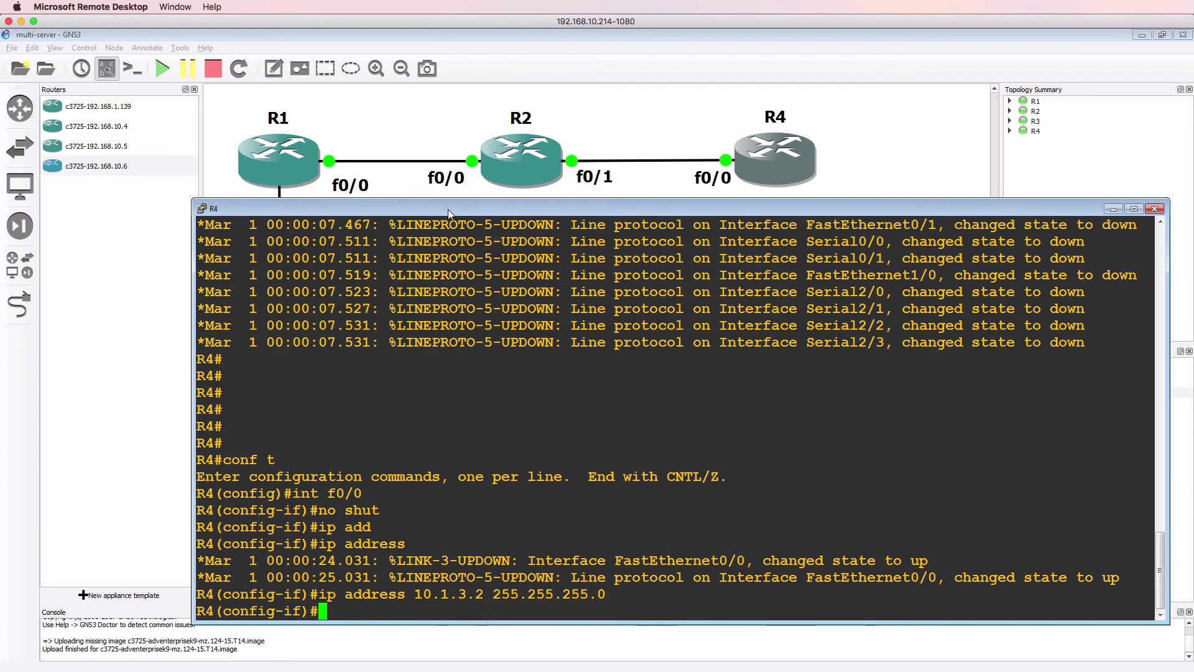
- Give Loopback0 the address 4.4.4.4 255.255.255.255
{"action": "type", "text": "int loop 0"}
{"action": "key", "text": "Return"}
{"action": "type", "text": "ip add"}
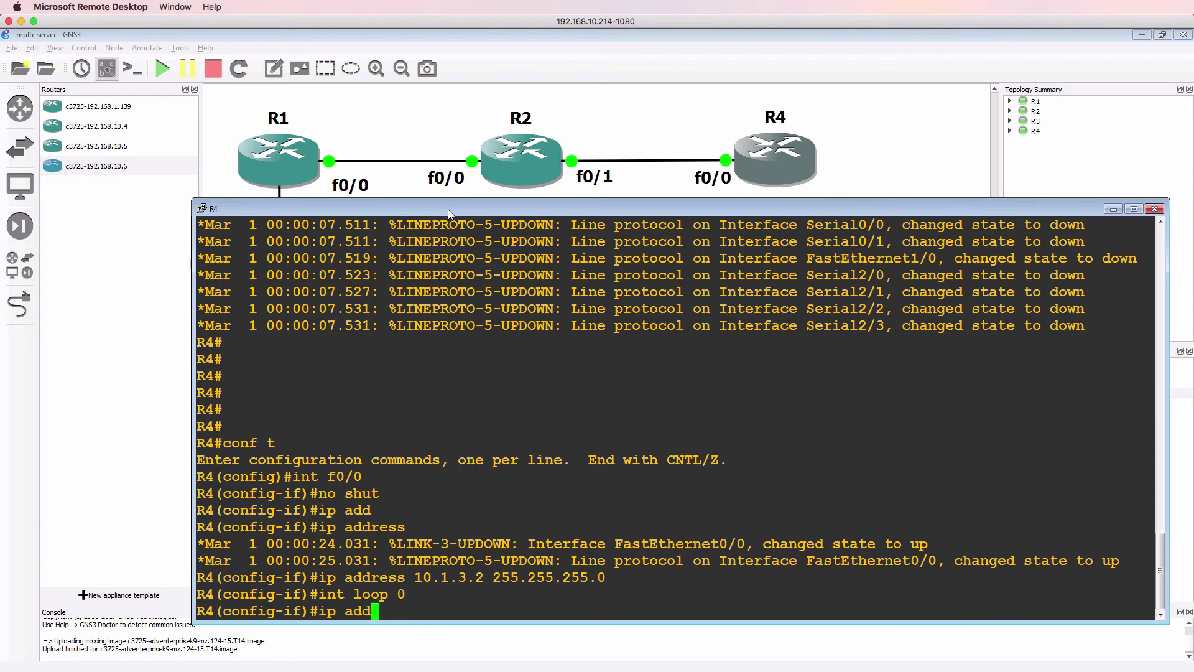
{"action": "key", "text": "Tab"}
{"action": "type", "text": "4.4.44. 25"}
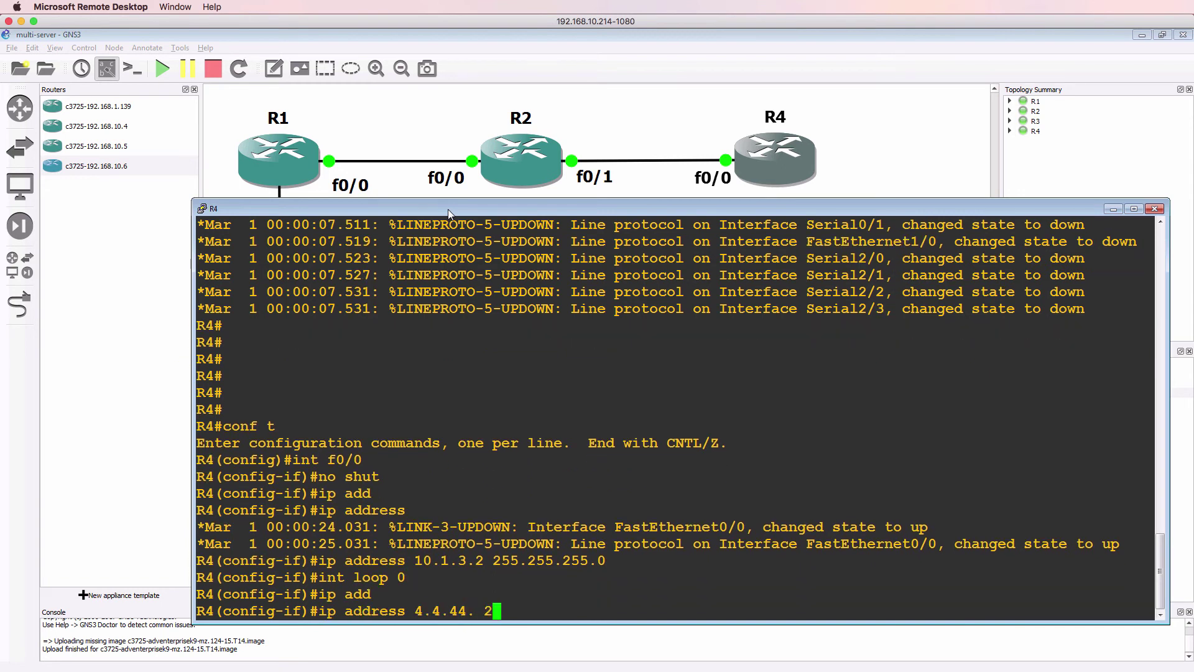
{"action": "key", "text": "BackSpace"}
{"action": "key", "text": "BackSpace"}
{"action": "key", "text": "BackSpace"}
{"action": "key", "text": "BackSpace"}
{"action": "key", "text": "BackSpace"}
{"action": "type", "text": ".4 255.255.255.255"}
{"action": "key", "text": "Return"}
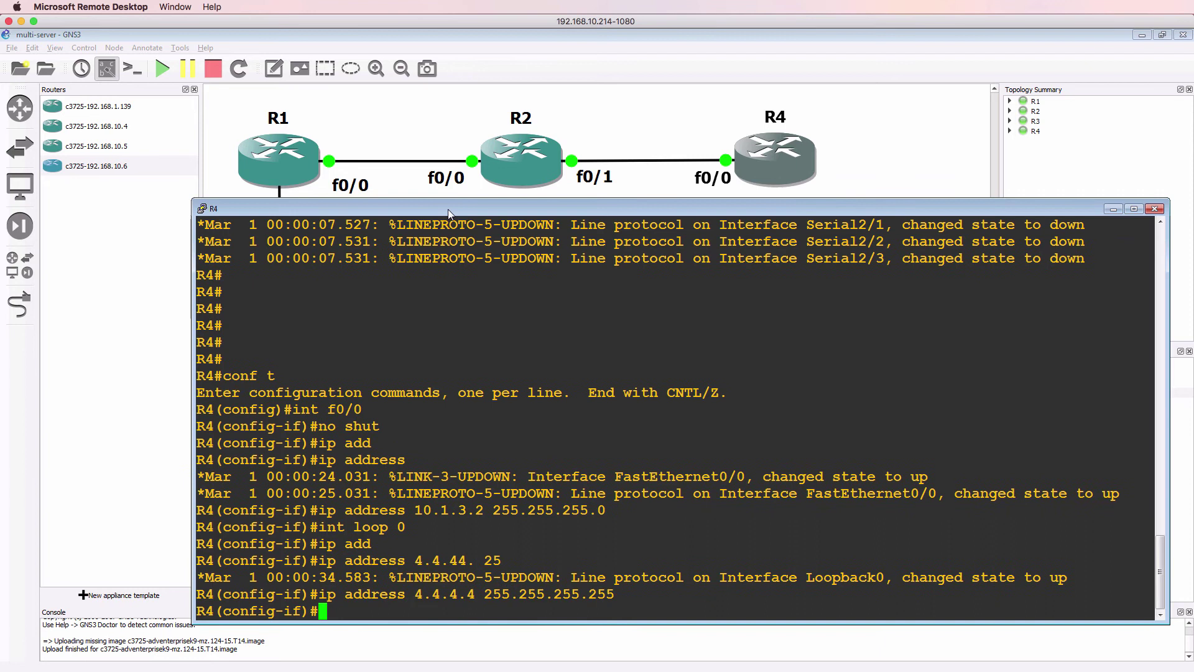
- Enable OSPF process 1 with network 0.0.0.0 255.255.255.255 in area 0
{"action": "type", "text": "rotue"}
{"action": "key", "text": "BackSpace"}
{"action": "key", "text": "BackSpace"}
{"action": "key", "text": "BackSpace"}
{"action": "type", "text": "uter"}
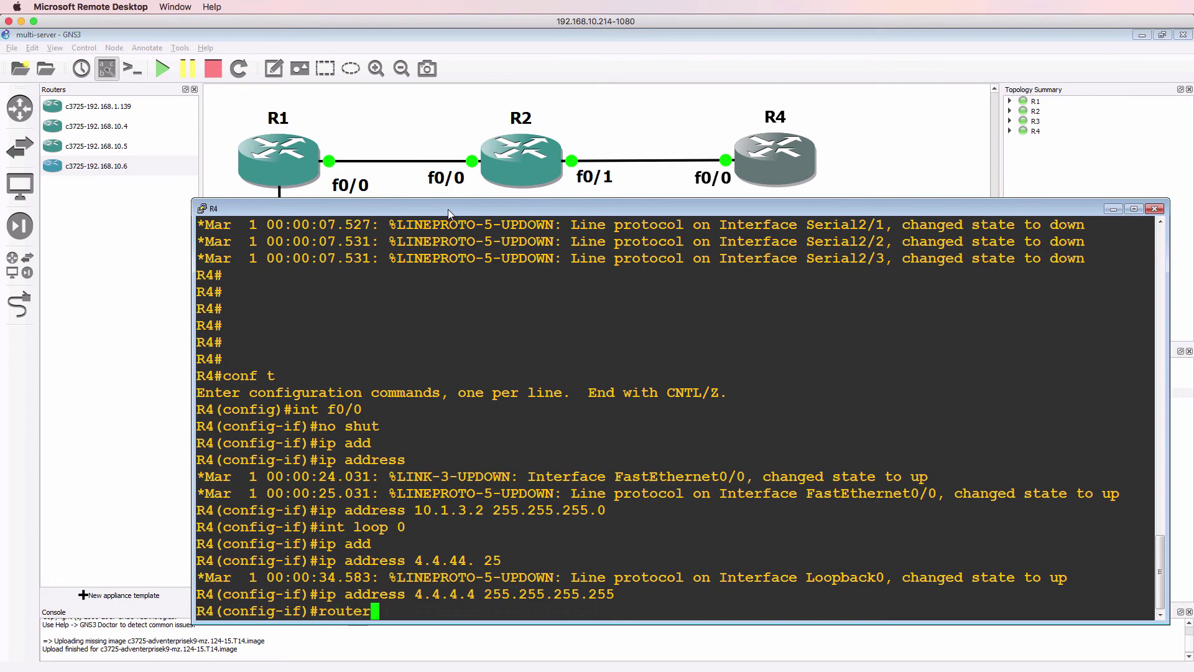
{"action": "type", "text": " ospf 1"}
{"action": "key", "text": "Return"}
{"action": "type", "text": "net"}
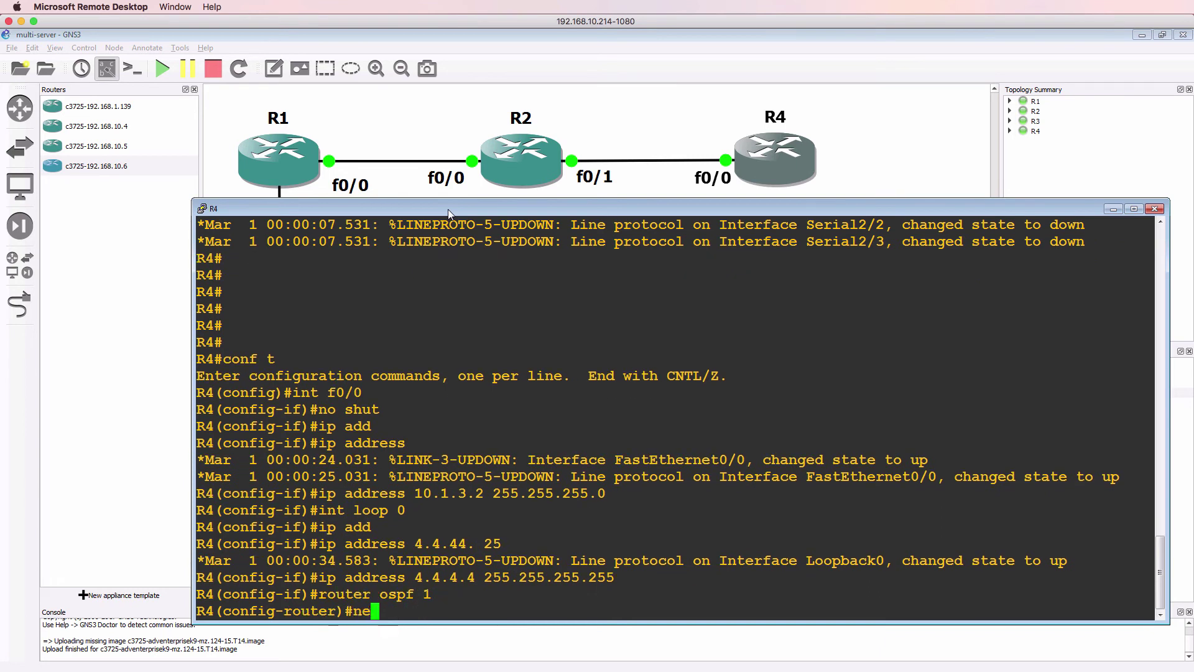
{"action": "key", "text": "Tab"}
{"action": "type", "text": "0.0.0.0 255."}
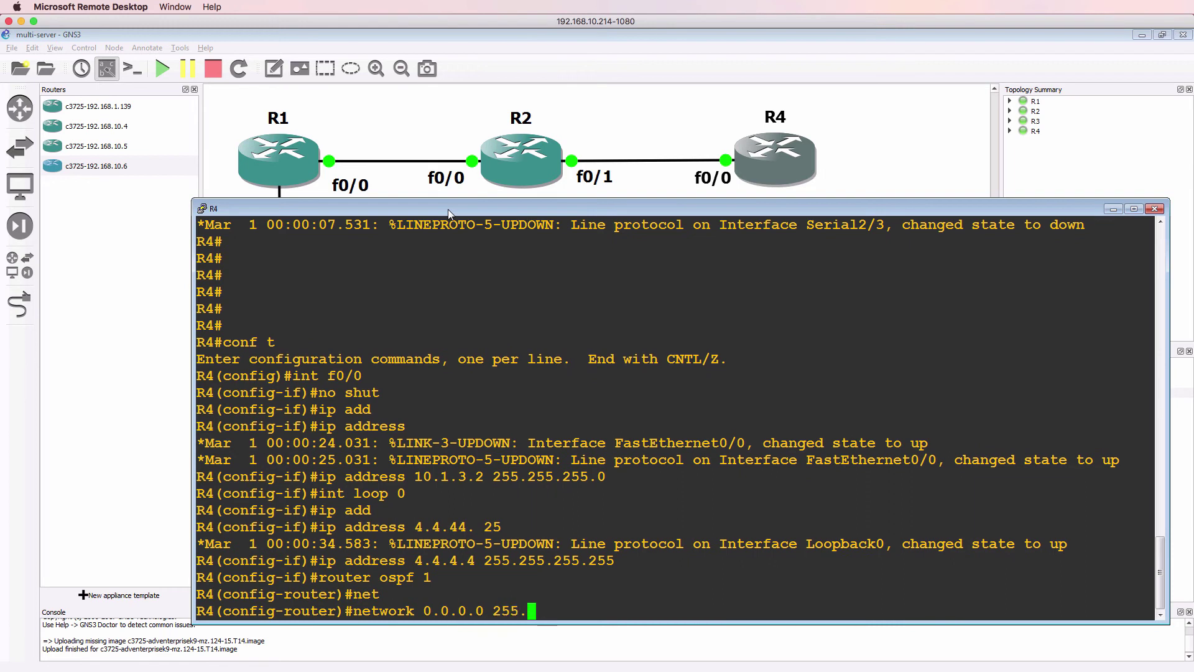
{"action": "type", "text": "255.255.255"}
{"action": "type", "text": " area 0"}
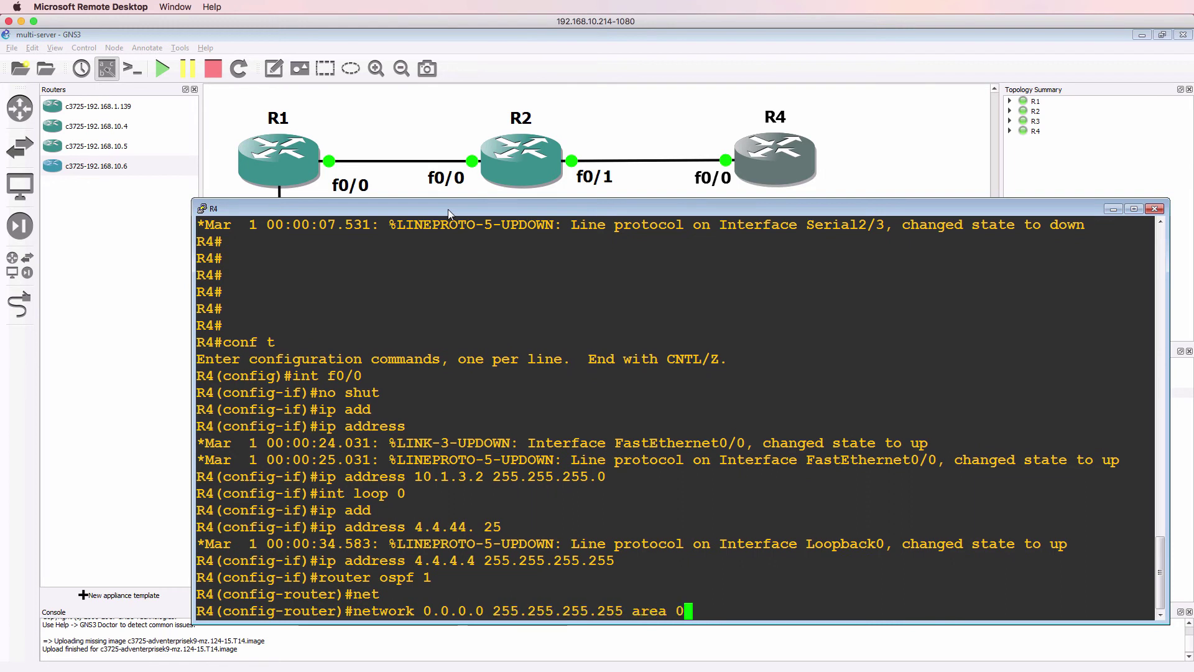
{"action": "key", "text": "Return"}
{"action": "left_click_drag", "start_coordinate": [607, 197], "coordinate": [655, 301]}
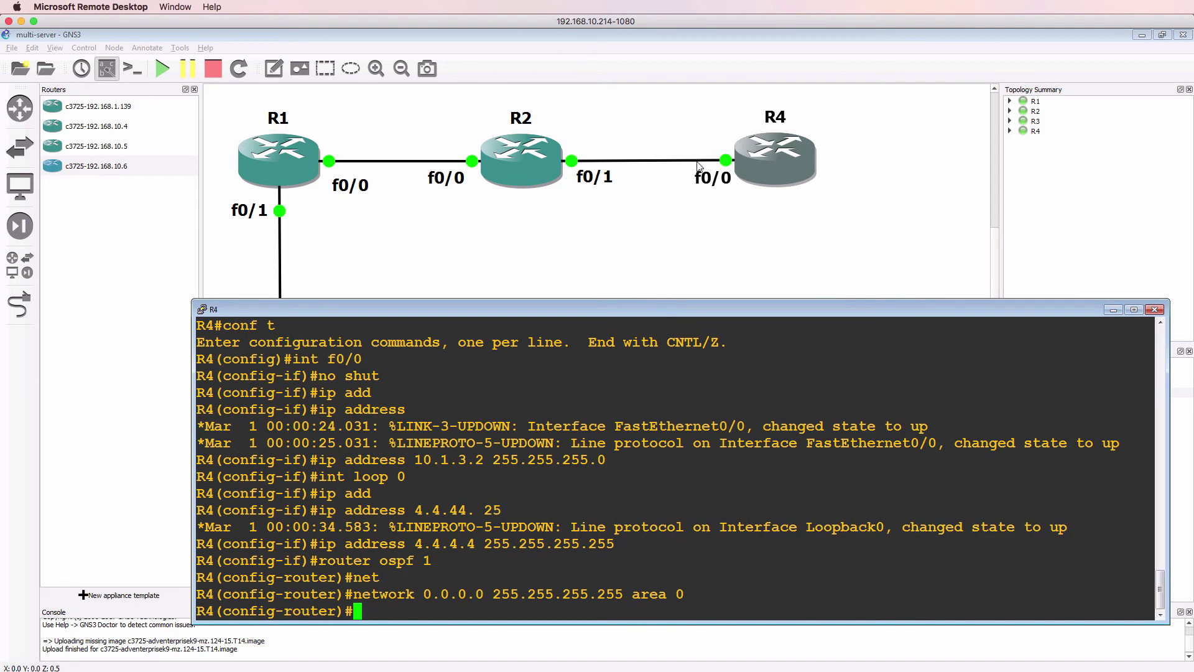
- On R2, enable f0/1 with no shut and assign it 10.1.3.1 255.255.255.0
{"action": "left_click", "coordinate": [518, 670]}
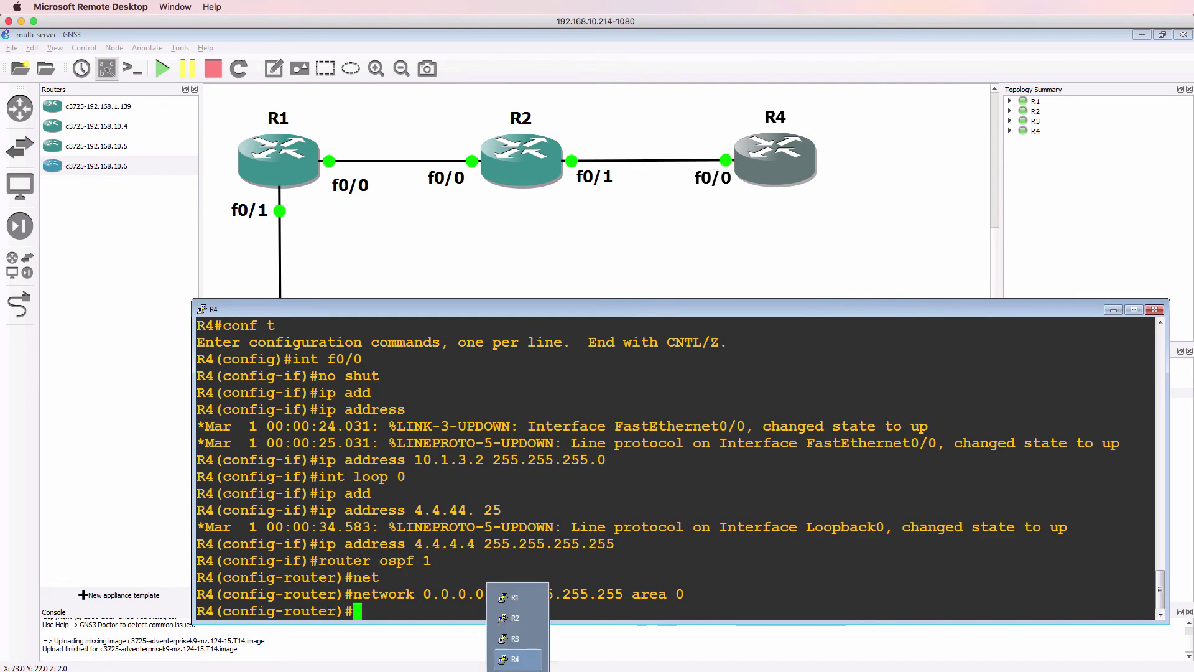
{"action": "left_click", "coordinate": [515, 618]}
{"action": "left_click_drag", "start_coordinate": [458, 67], "coordinate": [386, 281]}
{"action": "type", "text": "conf t"}
{"action": "key", "text": "Return"}
{"action": "type", "text": "int"}
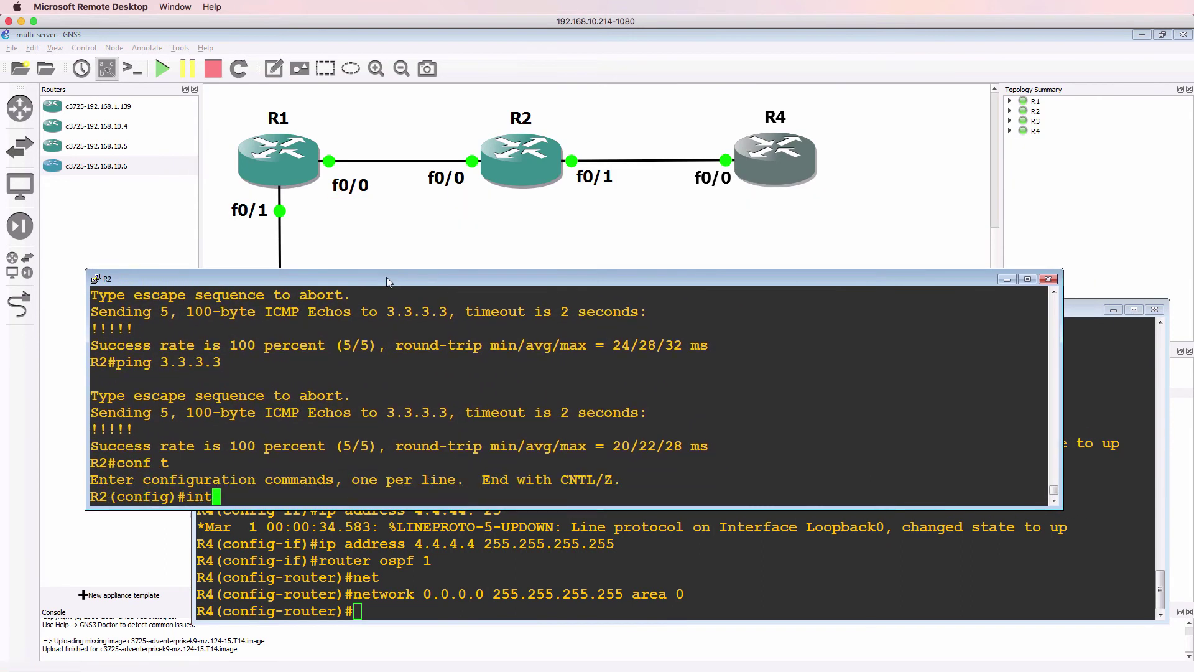
{"action": "type", "text": " f0/1"}
{"action": "key", "text": "Return"}
{"action": "type", "text": "no shut"}
{"action": "key", "text": "Return"}
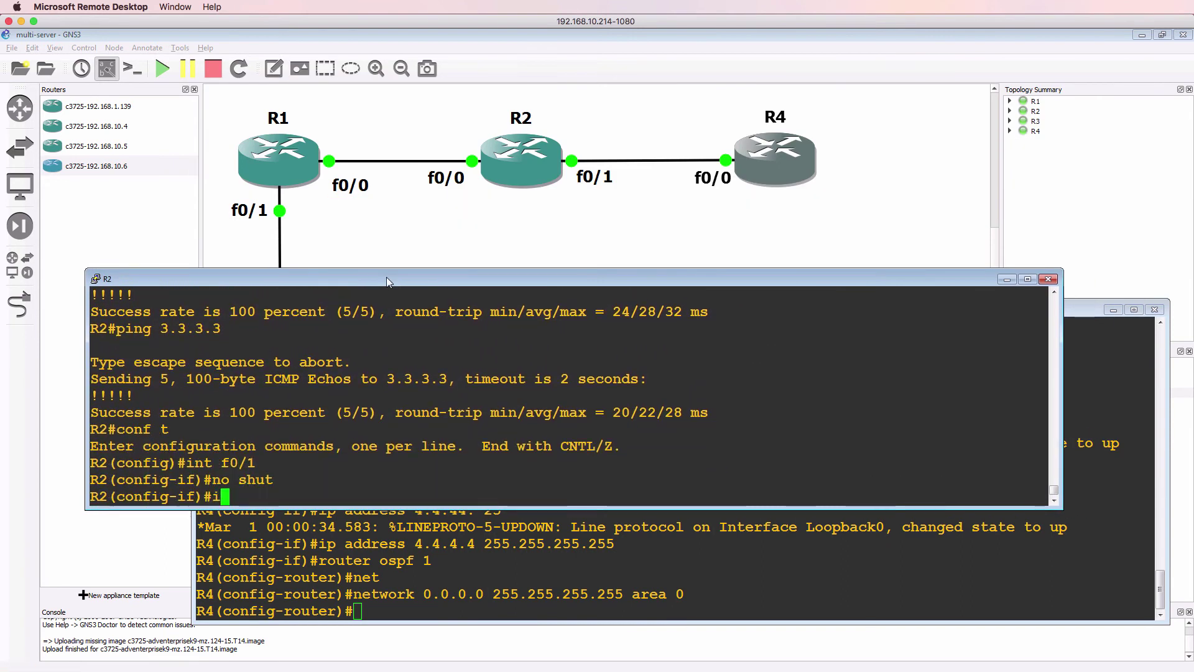
{"action": "type", "text": "ip add"}
{"action": "key", "text": "Tab"}
{"action": "type", "text": "10.1.3."}
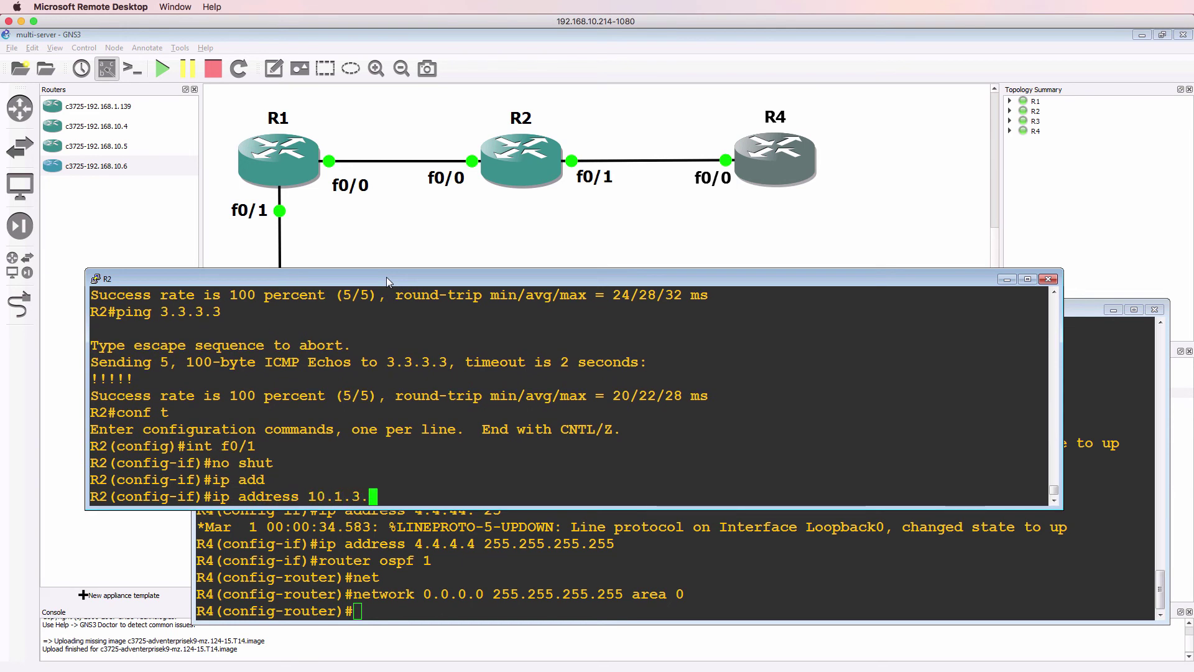
{"action": "type", "text": "1 255.255.255.0"}
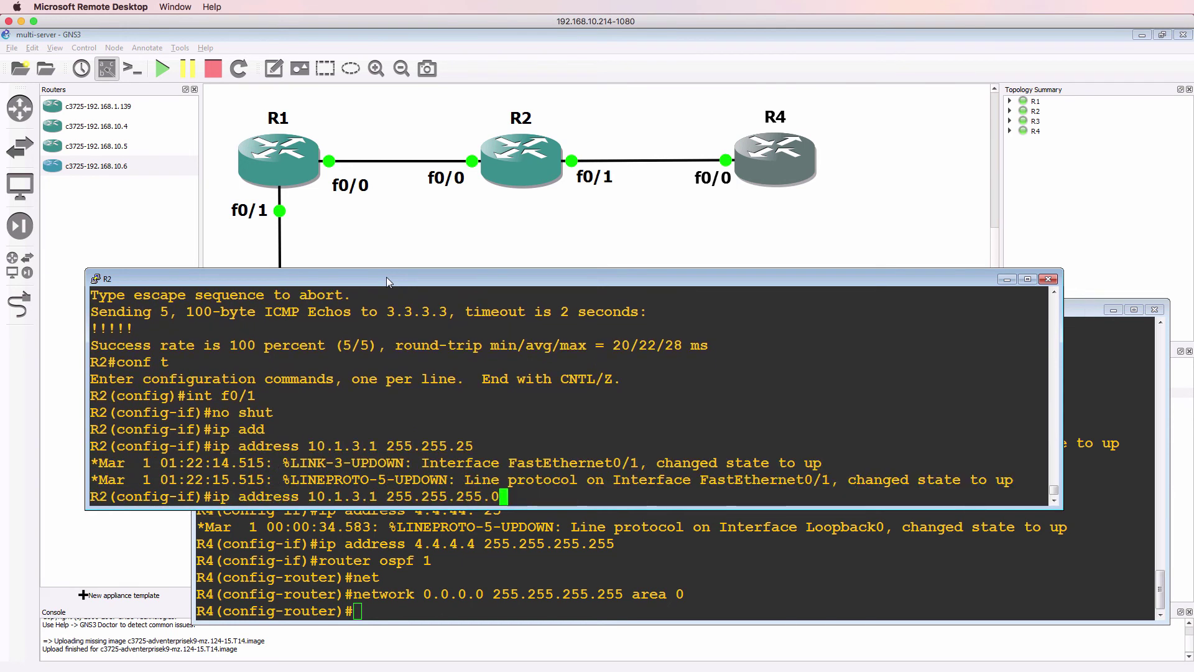
{"action": "key", "text": "Return"}
{"action": "type", "text": "end"}
{"action": "key", "text": "Return"}
- Ping R4 at 10.1.3.2 from R2
{"action": "type", "text": "pi"}
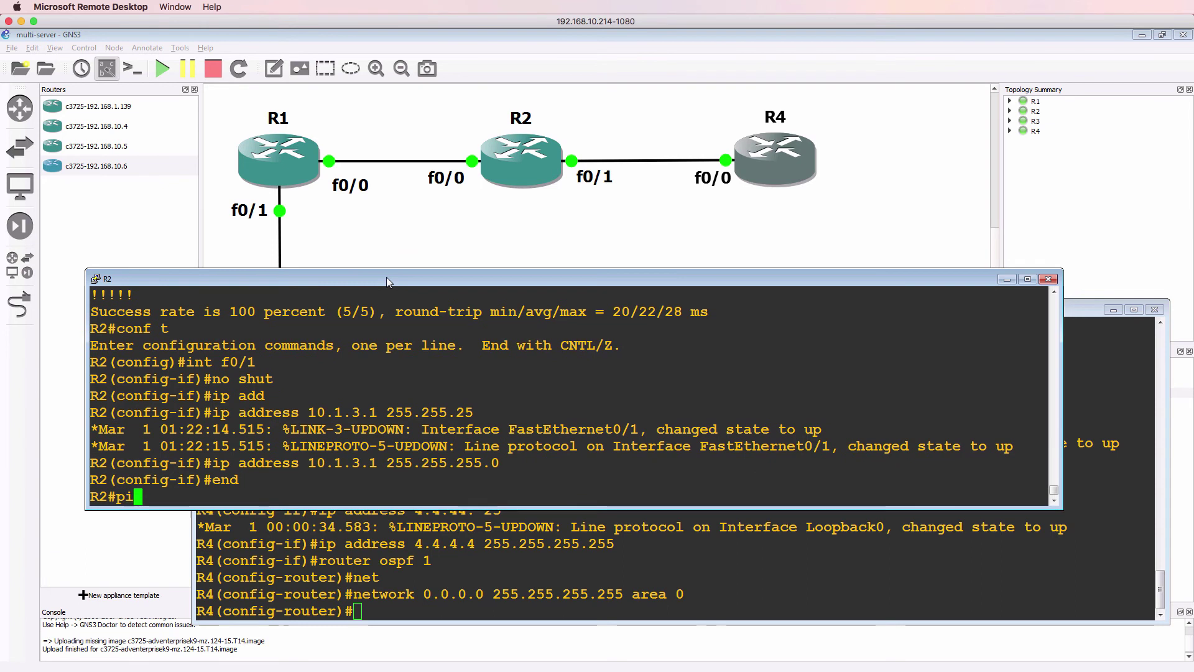
{"action": "type", "text": "ng 10.1.3.1"}
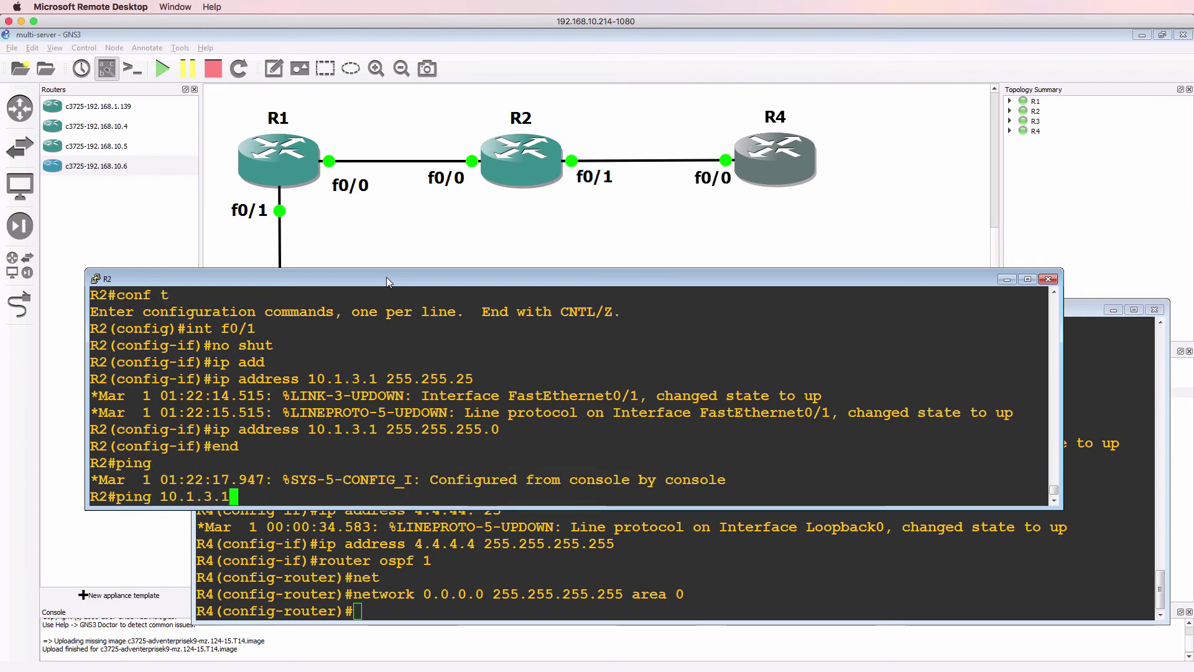
{"action": "key", "text": "BackSpace"}
{"action": "type", "text": "2"}
{"action": "key", "text": "Return"}
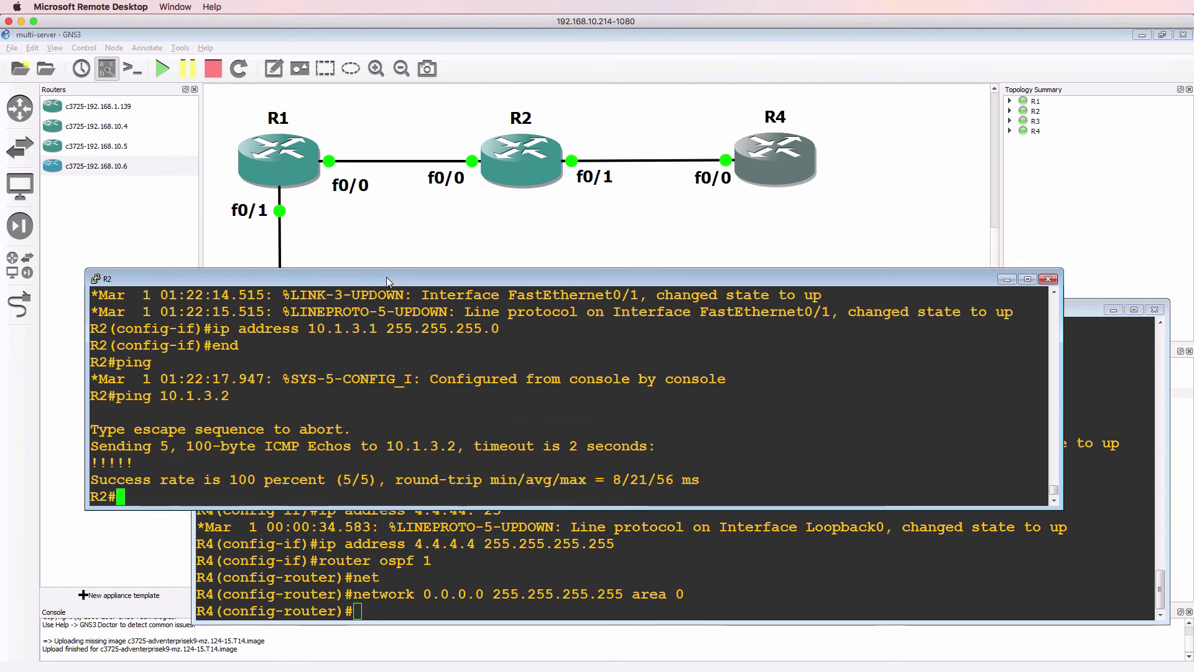
- Enable 'debug ip icmp' on R4 and repeat R2's ping to 10.1.3.2
{"action": "left_click", "coordinate": [462, 580]}
{"action": "key", "text": "Return"}
{"action": "type", "text": "end"}
{"action": "key", "text": "Return"}
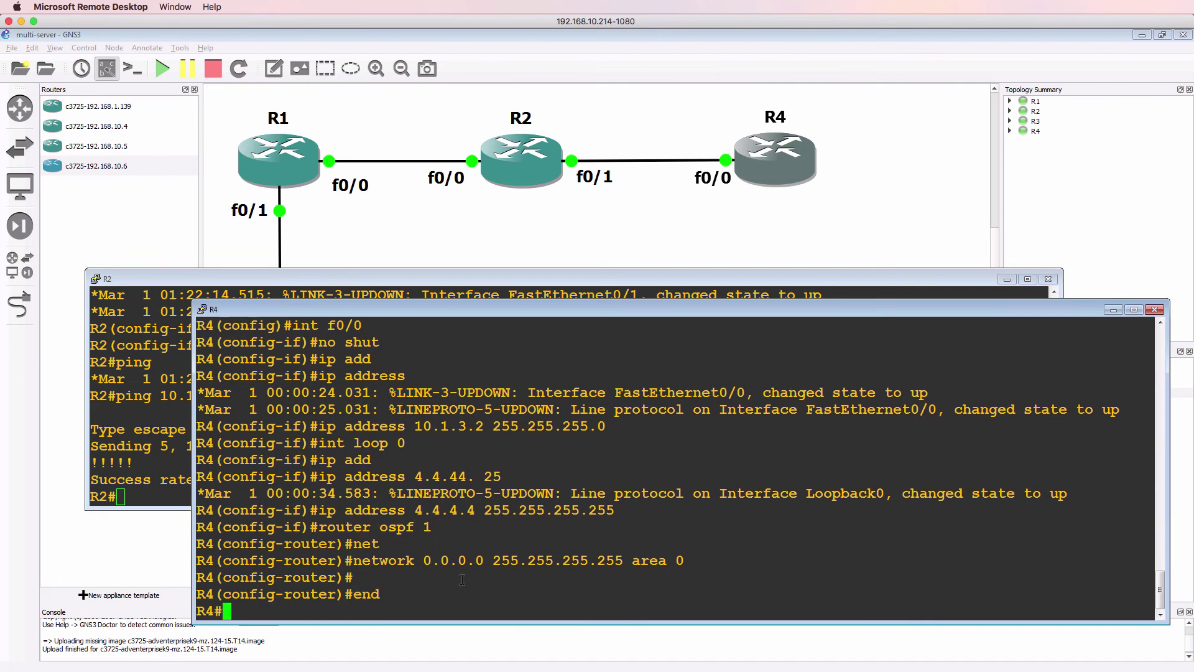
{"action": "type", "text": "debug ip ic"}
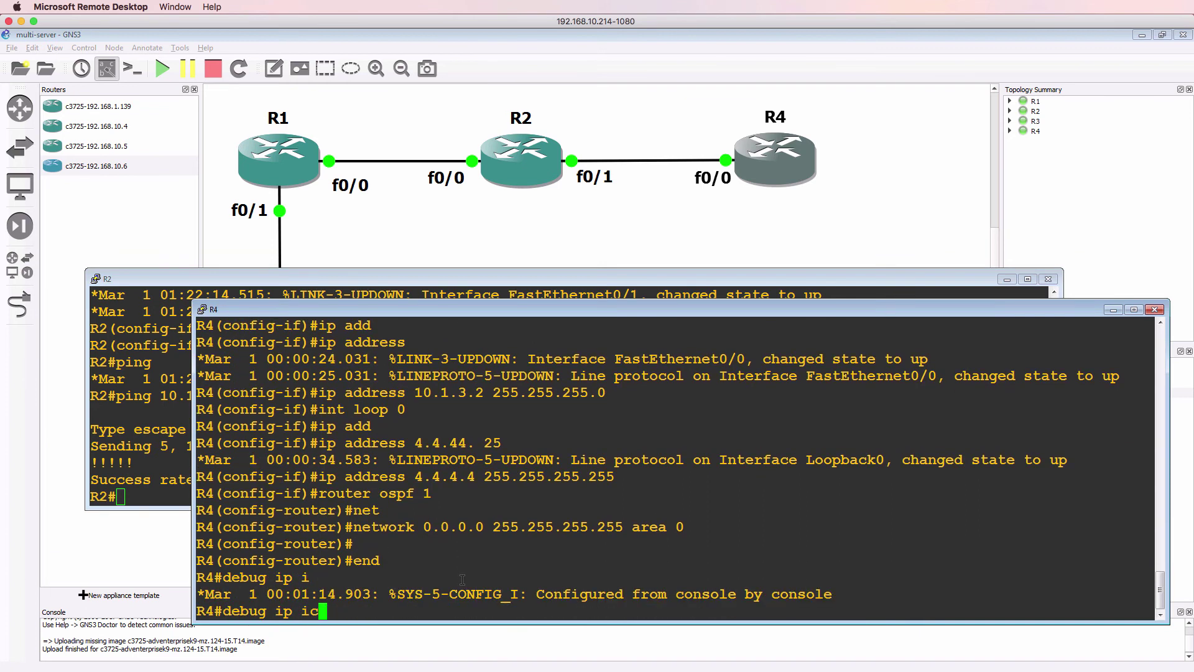
{"action": "type", "text": "mp"}
{"action": "key", "text": "Return"}
{"action": "left_click", "coordinate": [142, 445]}
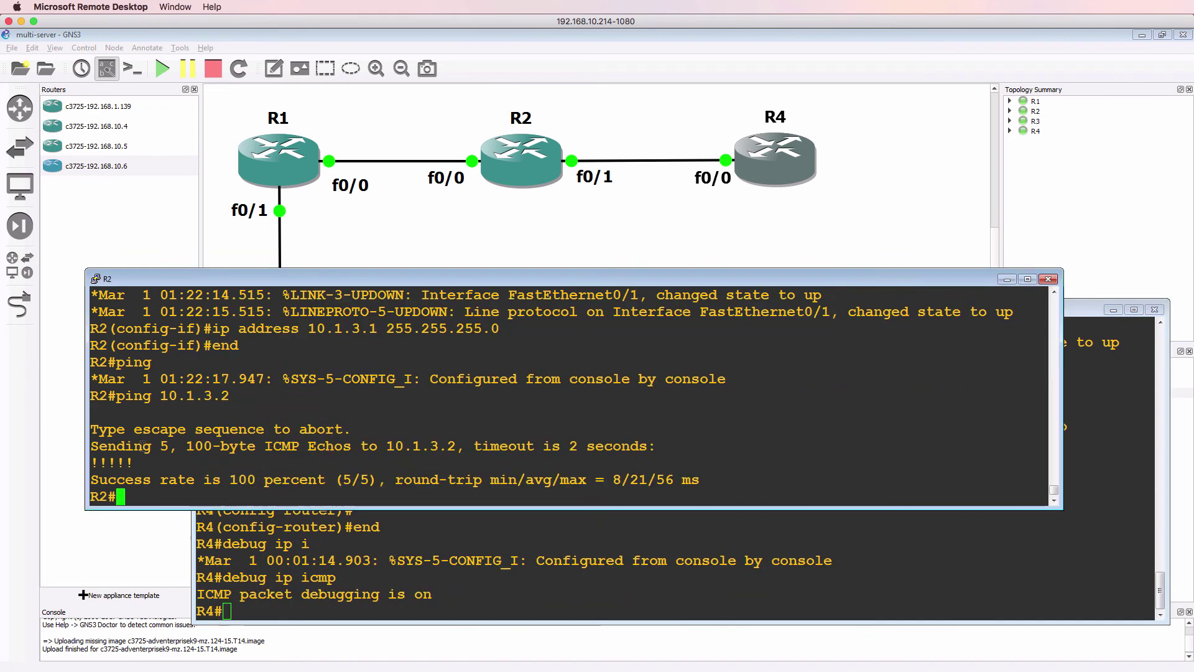
{"action": "key", "text": "Up"}
{"action": "key", "text": "Return"}
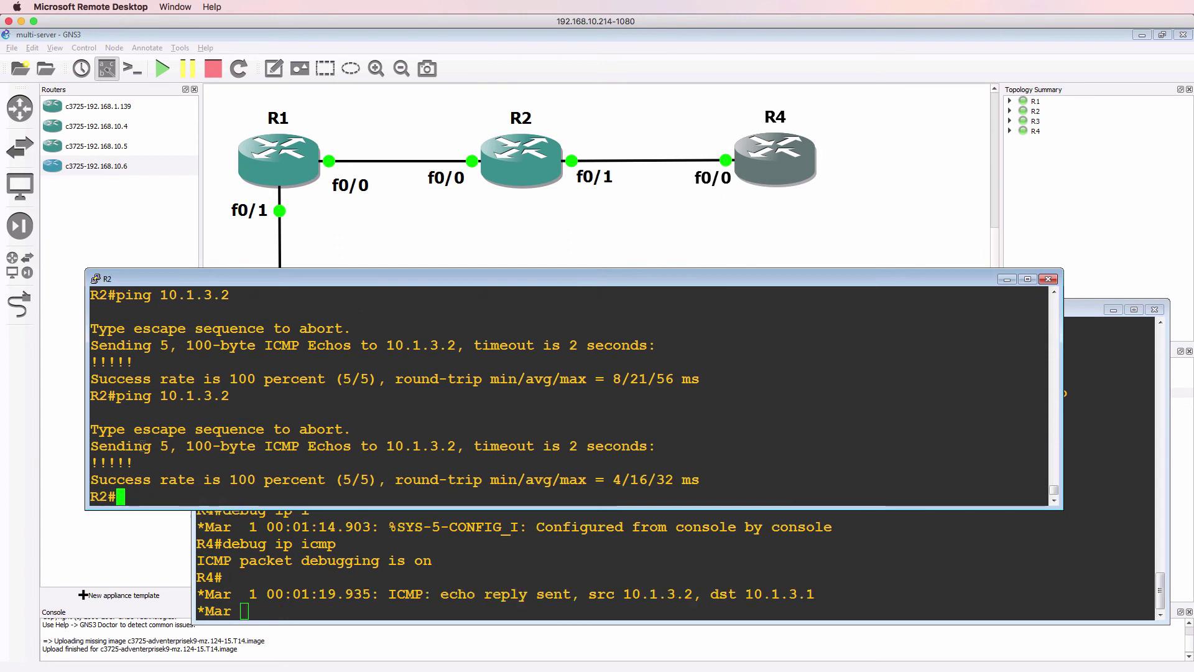
- Disable all debugging on R4 with 'un all', then ping 1.1.1.1 and 2.2.2.2, both failing
{"action": "left_click", "coordinate": [422, 531]}
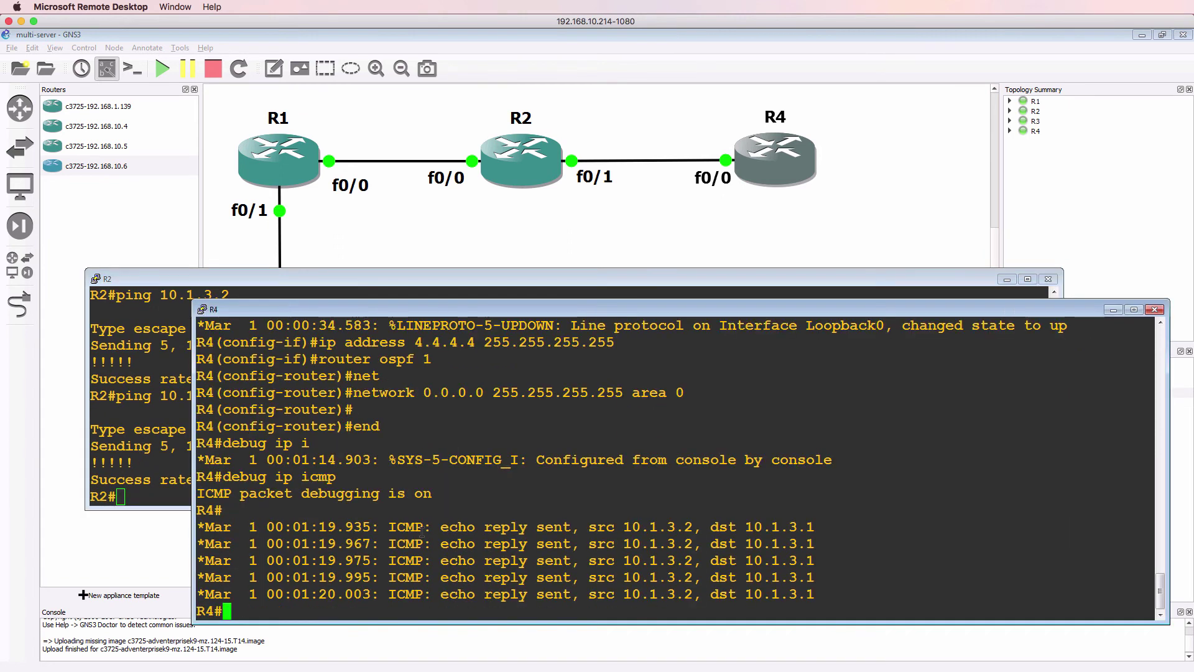
{"action": "type", "text": "un all"}
{"action": "key", "text": "Return"}
{"action": "type", "text": "ping "}
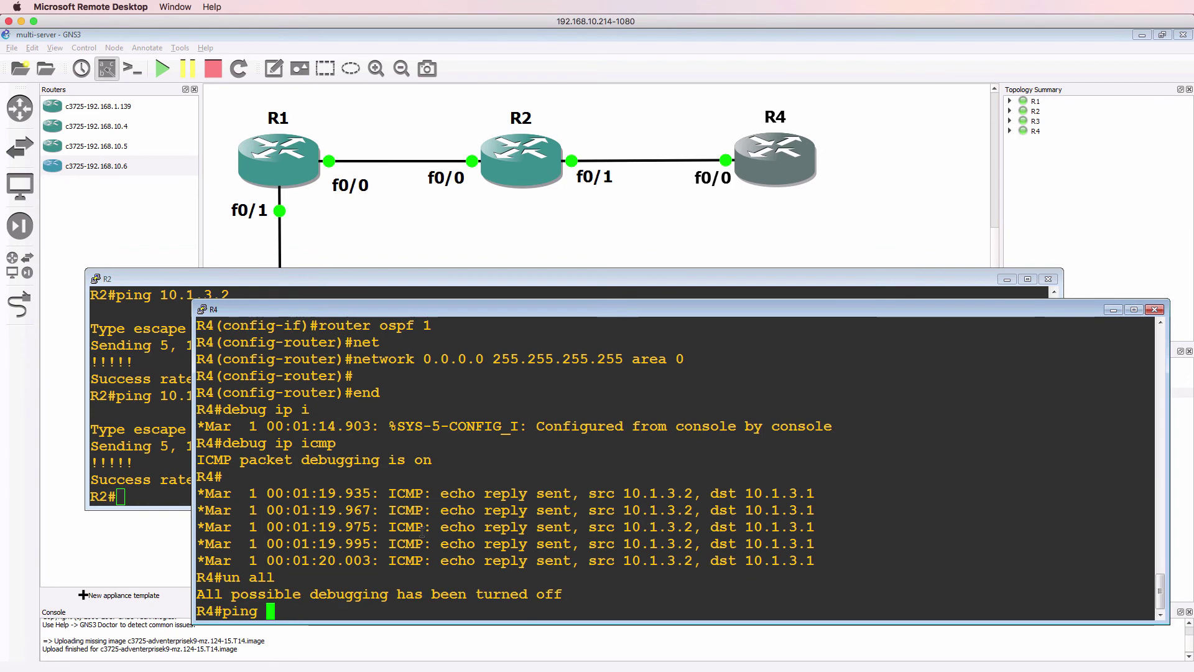
{"action": "type", "text": "1.1.1.1"}
{"action": "key", "text": "Return"}
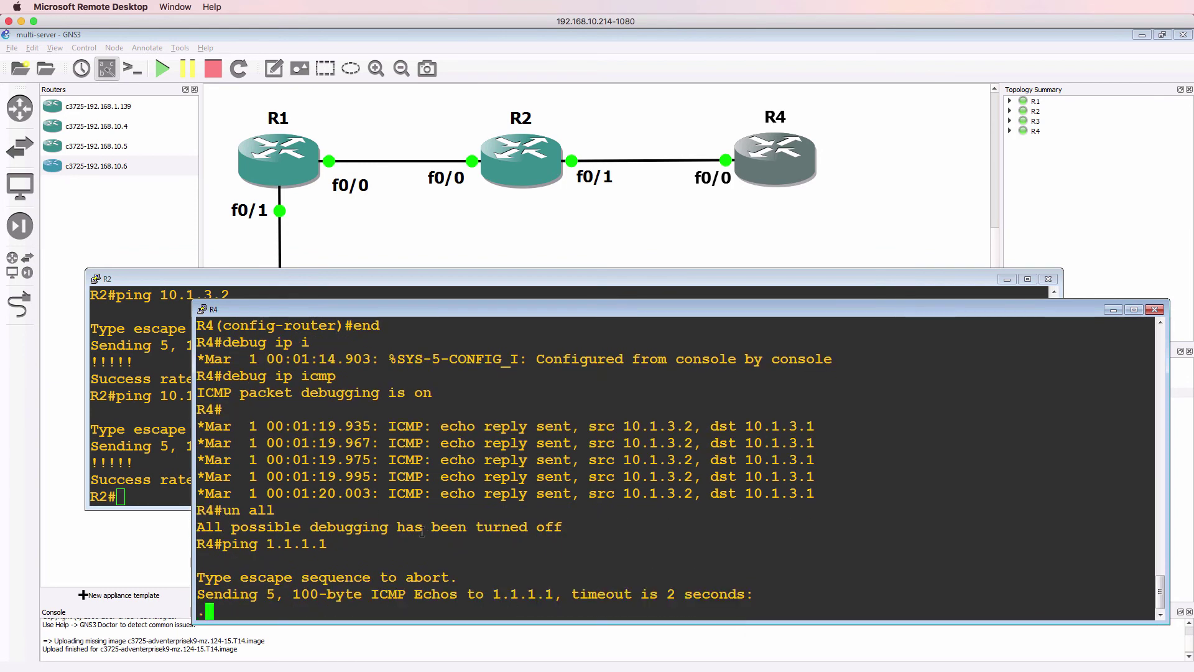
{"action": "key", "text": "ctrl+shift+6"}
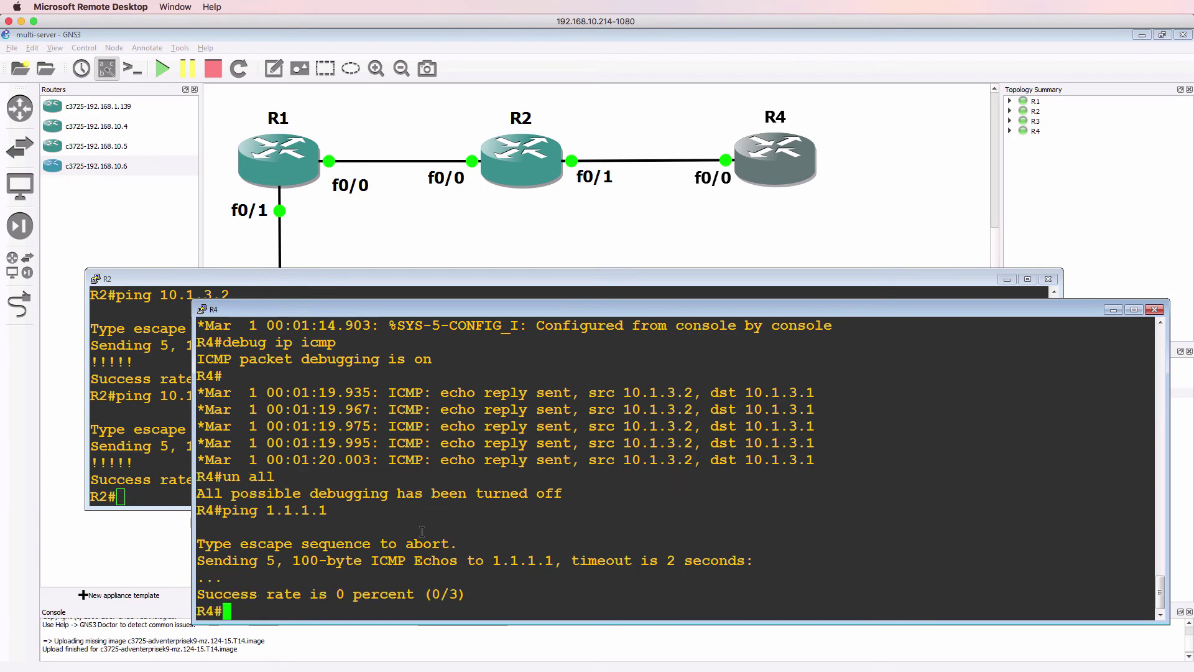
{"action": "key", "text": "Up"}
{"action": "key", "text": "BackSpace"}
{"action": "key", "text": "BackSpace"}
{"action": "key", "text": "BackSpace"}
{"action": "key", "text": "BackSpace"}
{"action": "key", "text": "BackSpace"}
{"action": "key", "text": "BackSpace"}
{"action": "key", "text": "BackSpace"}
{"action": "type", "text": "2."}
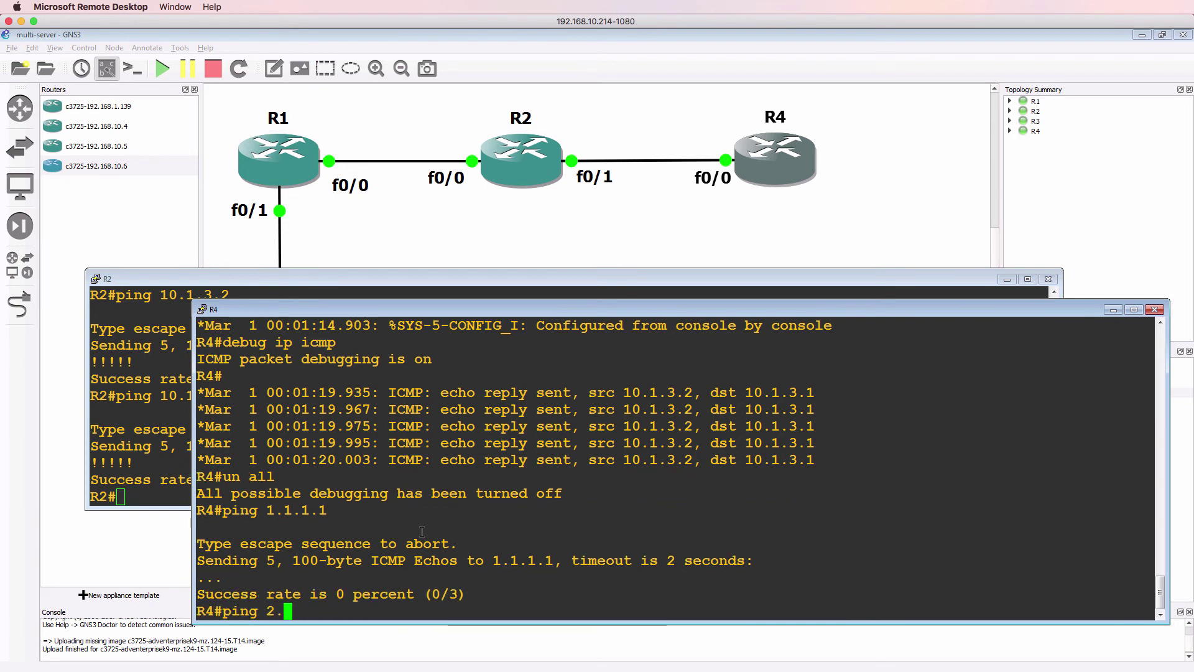
{"action": "type", "text": "2.2.2"}
{"action": "key", "text": "Return"}
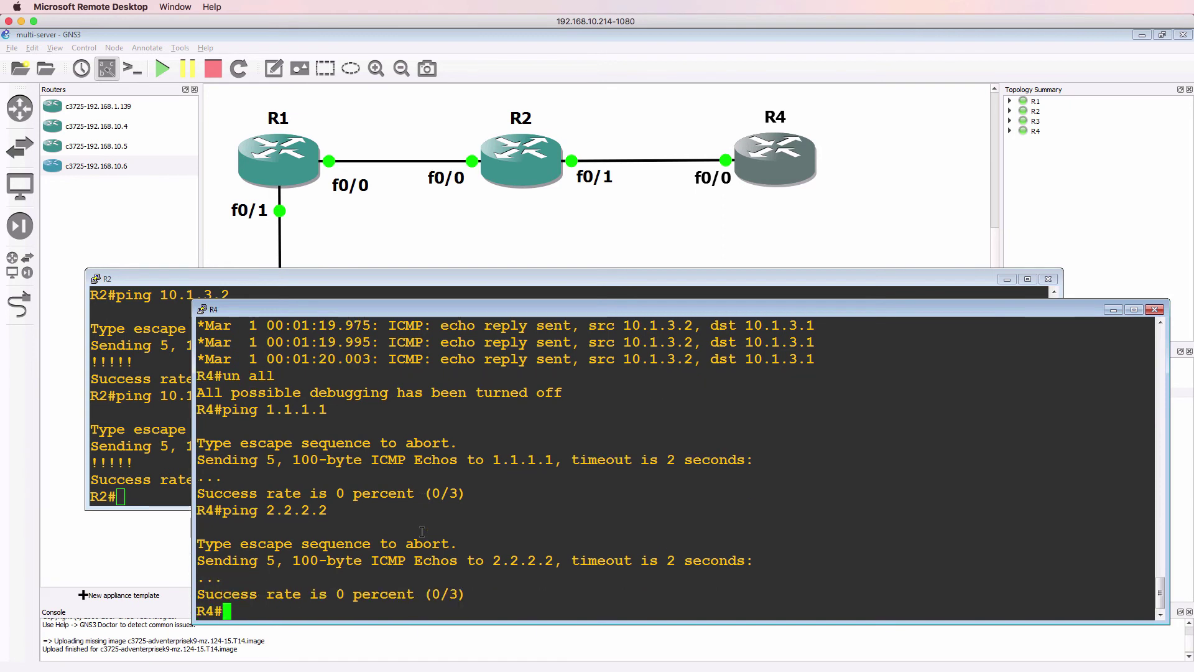
- Check R4's routing table and its OSPF neighbor 2.2.2.2 in FULL state
{"action": "type", "text": "sh ip route"}
{"action": "key", "text": "Return"}
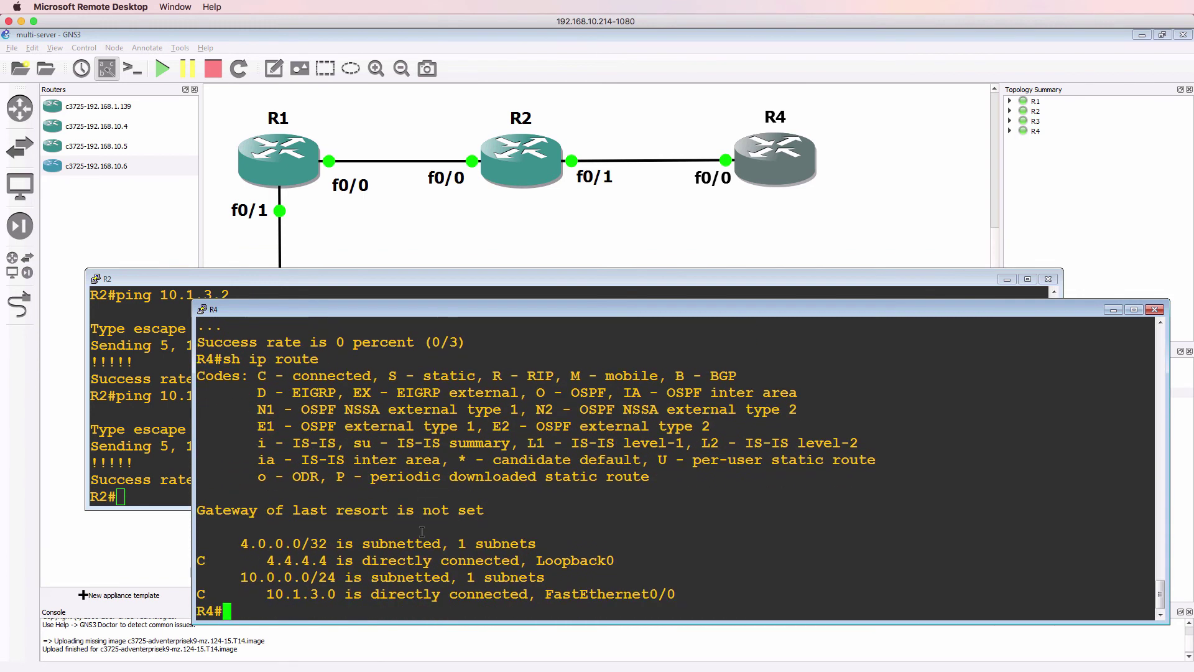
{"action": "type", "text": "sh ip ospf n"}
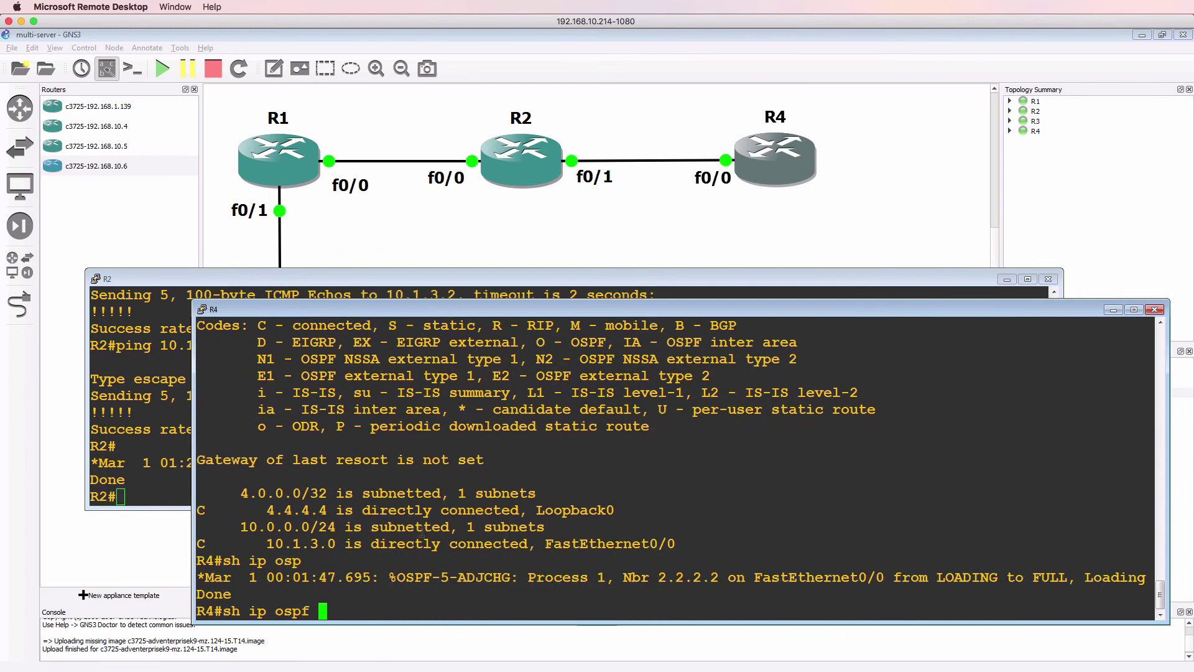
{"action": "type", "text": "pf nei"}
{"action": "key", "text": "Return"}
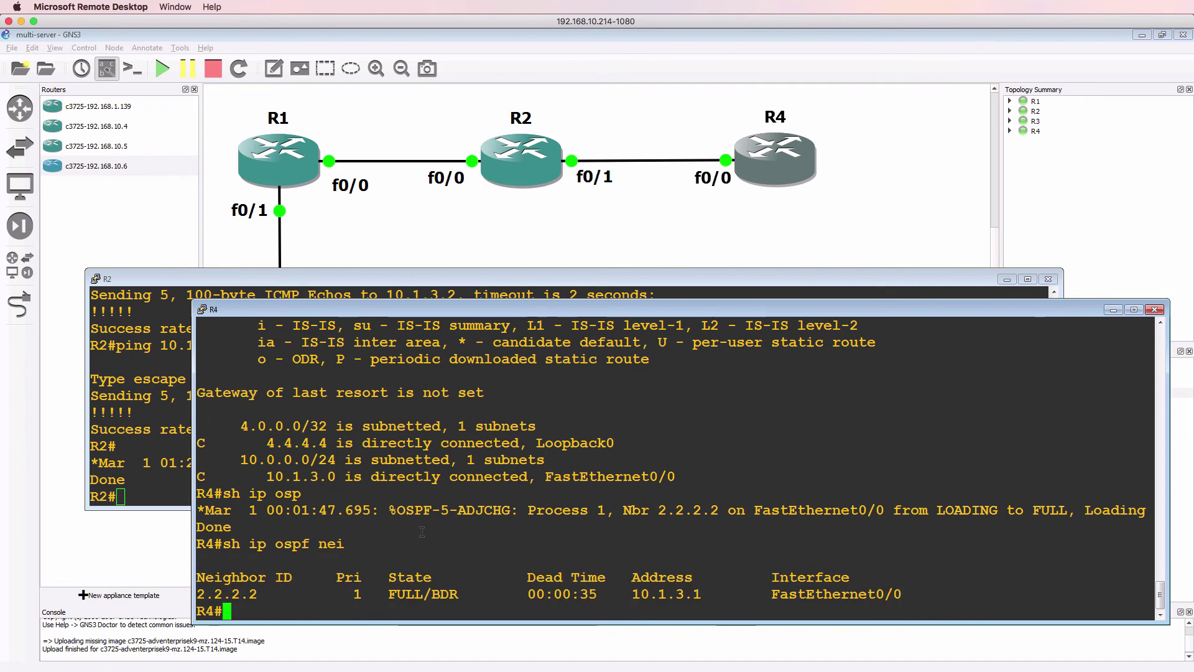
{"action": "type", "text": "sh ip route"}
{"action": "key", "text": "Return"}
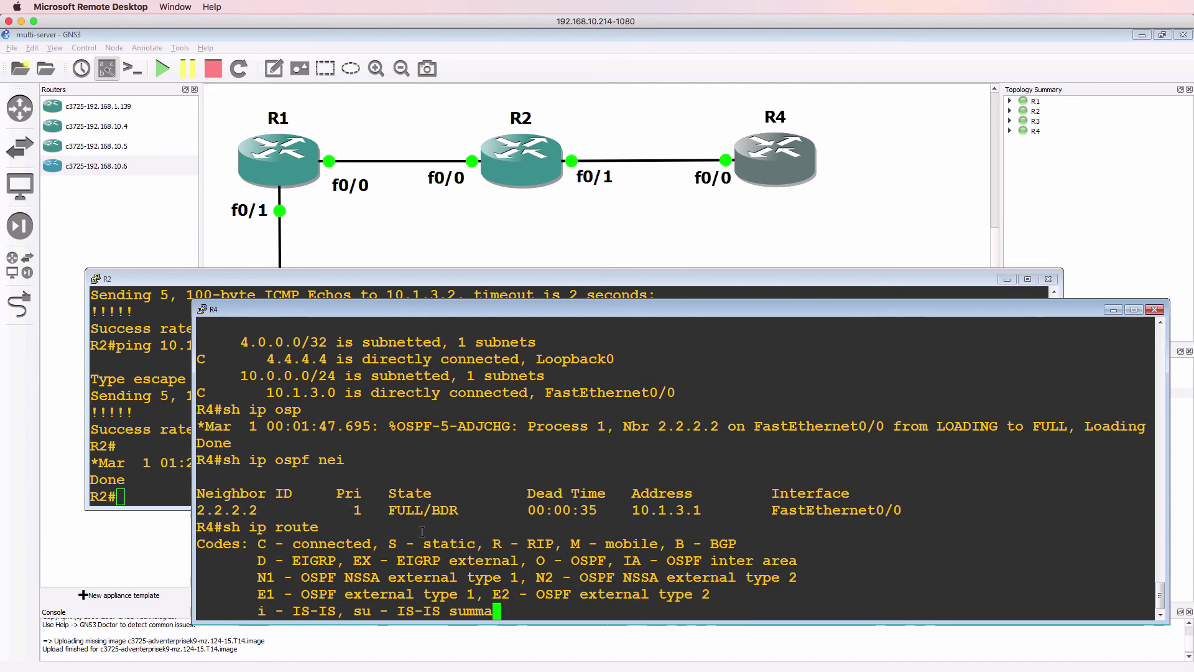
- Ping 2.2.2.2, 1.1.1.1 and 3.3.3.3 from R4, all succeeding 5/5
{"action": "type", "text": "pi"}
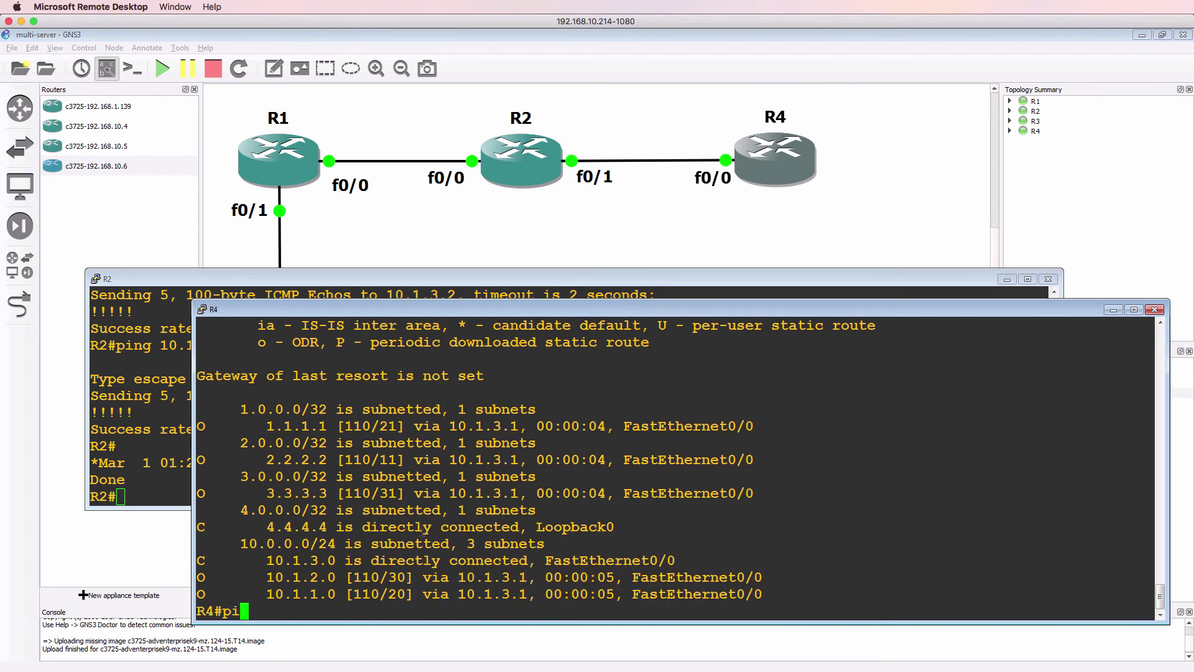
{"action": "type", "text": "ng 2.2.2.2"}
{"action": "key", "text": "Return"}
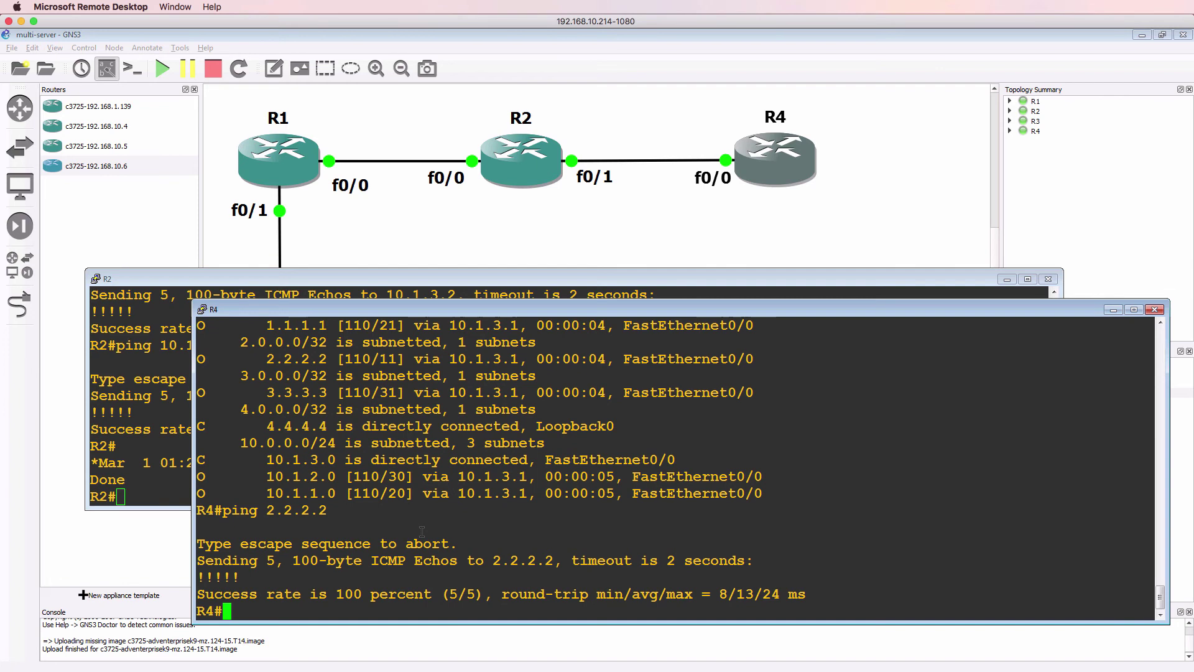
{"action": "type", "text": "ping 1.1.1.1."}
{"action": "key", "text": "Return"}
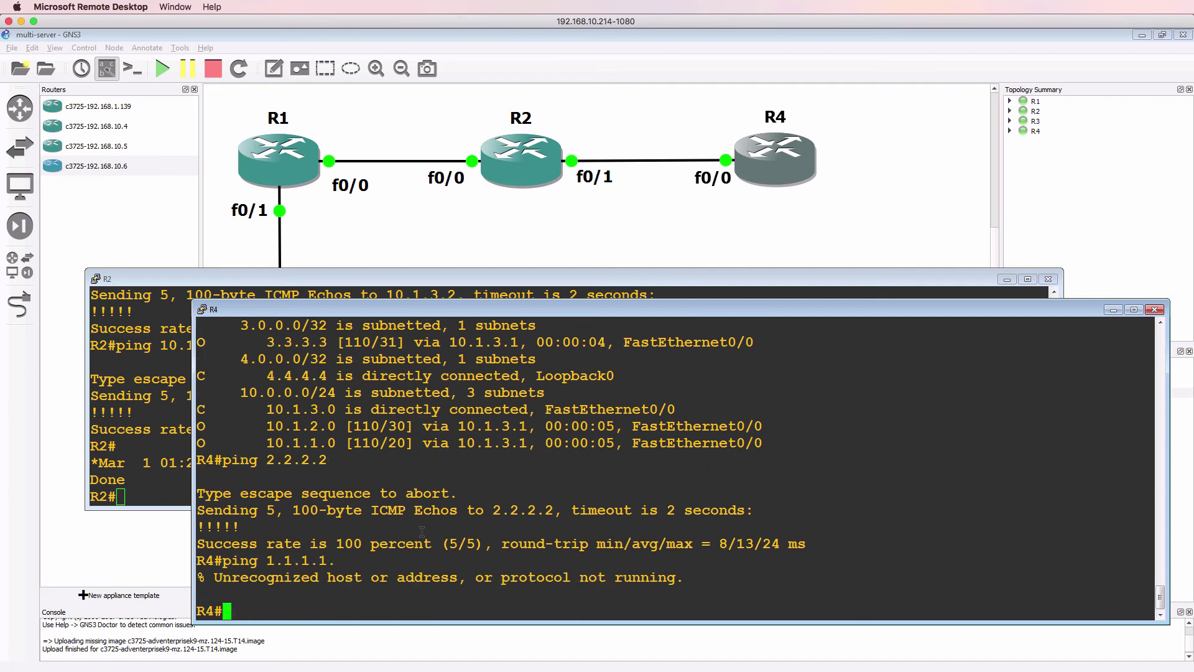
{"action": "key", "text": "Up"}
{"action": "key", "text": "BackSpace"}
{"action": "key", "text": "Return"}
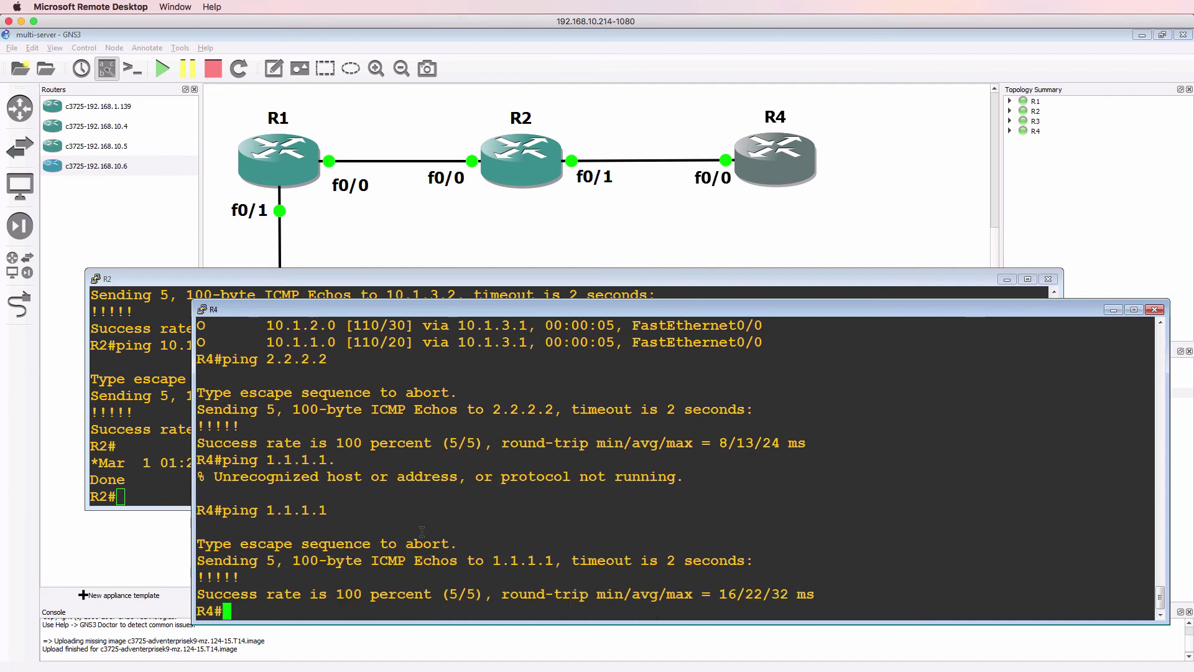
{"action": "type", "text": "ping 3.3.3.3"}
{"action": "key", "text": "Return"}
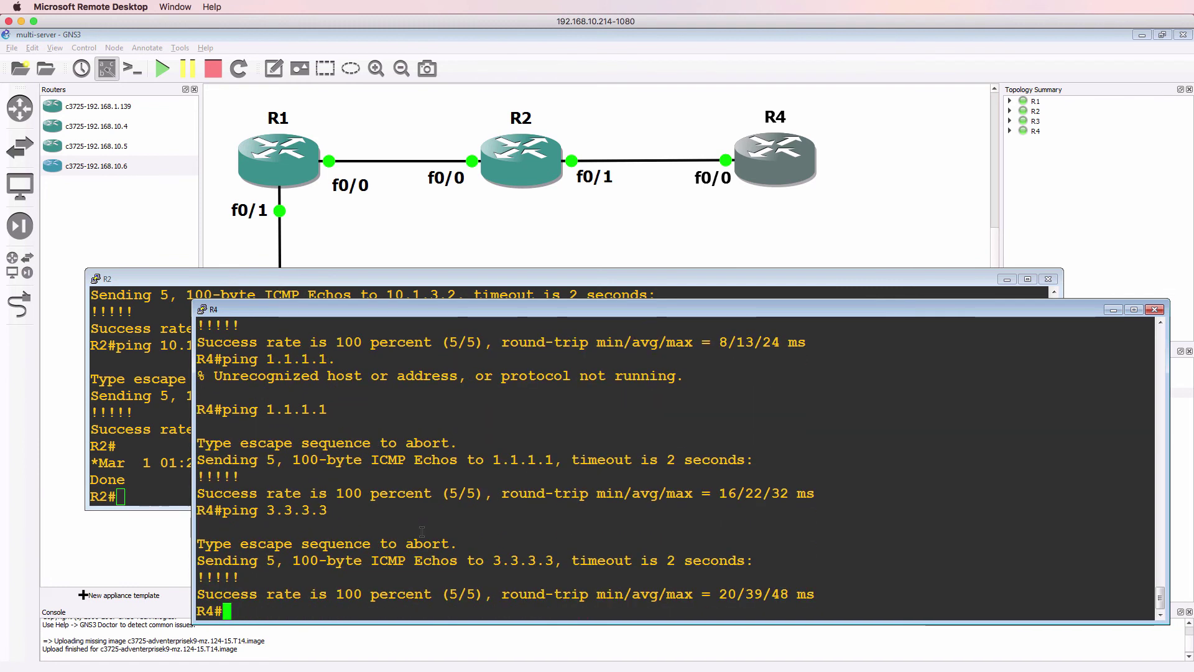
- Look over the R1–R4 topology, then rerun R4's ping to 3.3.3.3, succeeding 5/5
{"action": "left_click", "coordinate": [194, 89]}
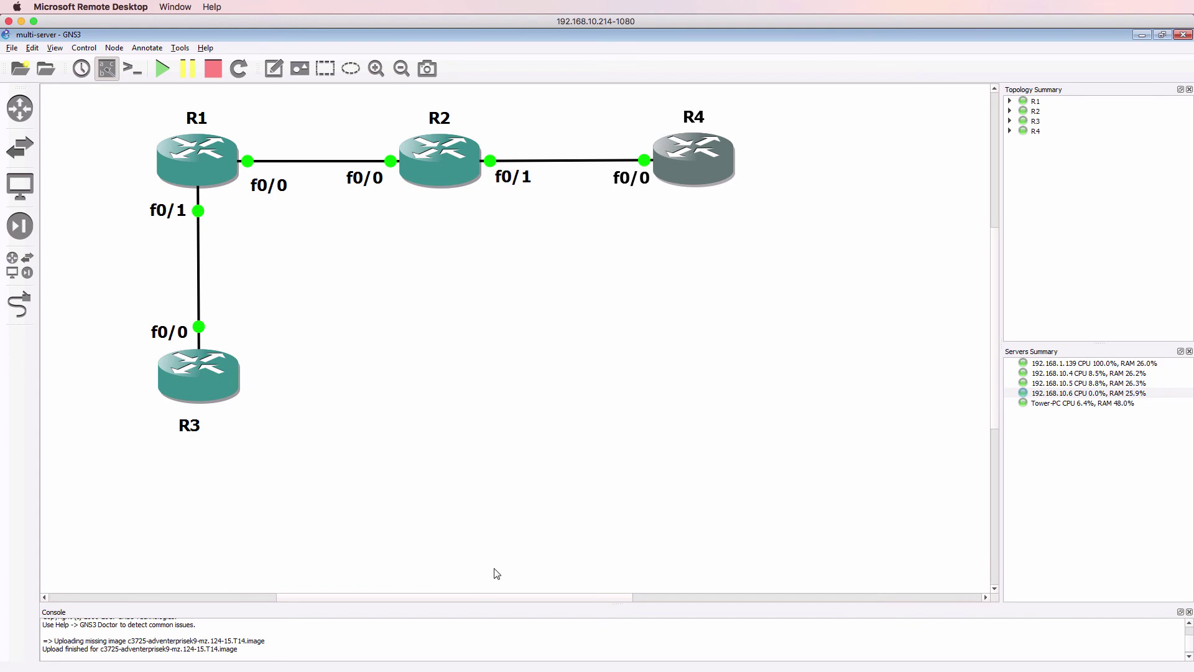
{"action": "left_click", "coordinate": [507, 662]}
{"action": "key", "text": "Up"}
{"action": "key", "text": "Return"}
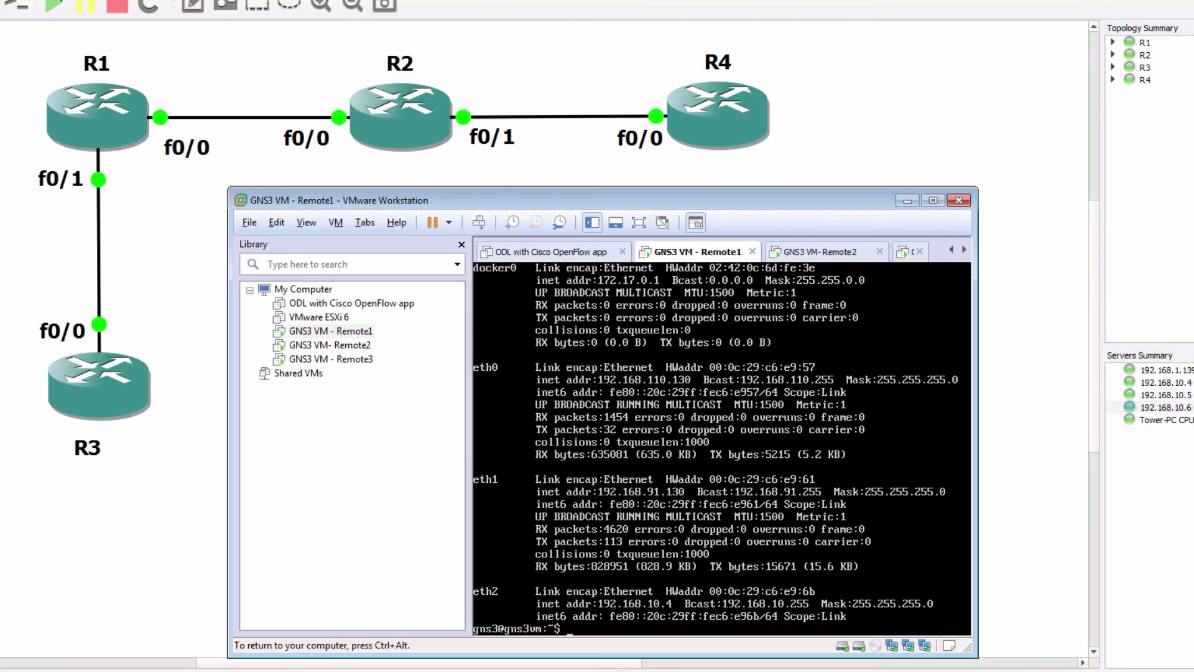
- Print the Remote1 GNS3 VM's routing table with 'route'
{"action": "type", "text": "route"}
{"action": "key", "text": "Return"}
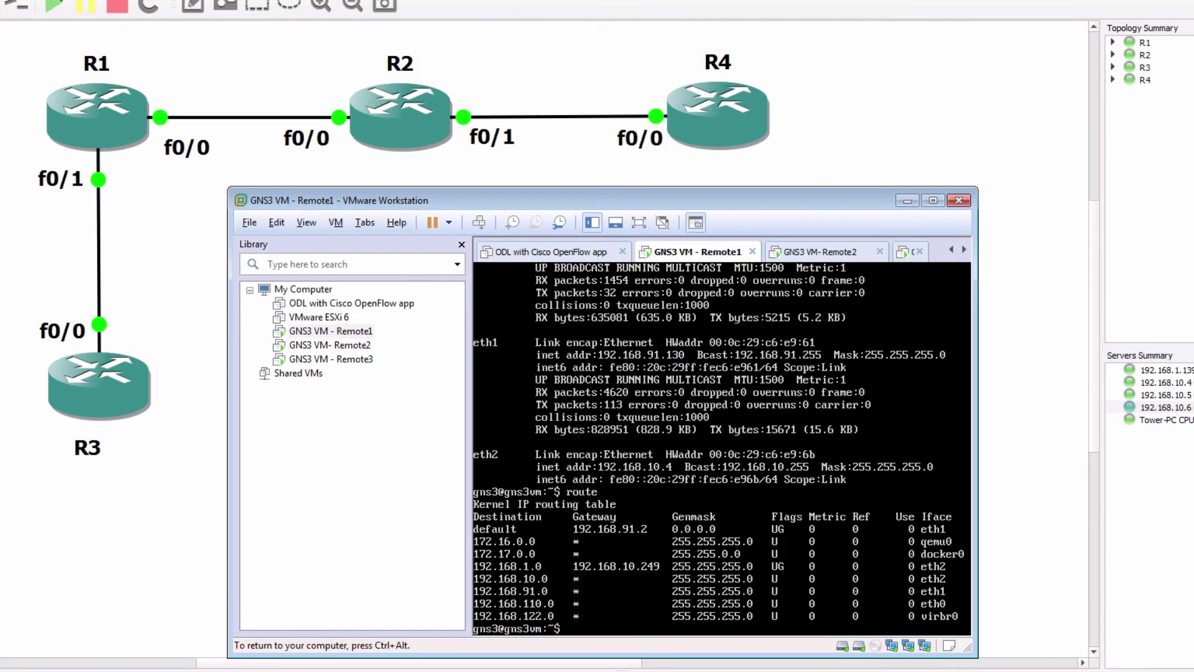
{"action": "key", "text": "ctrl+alt"}
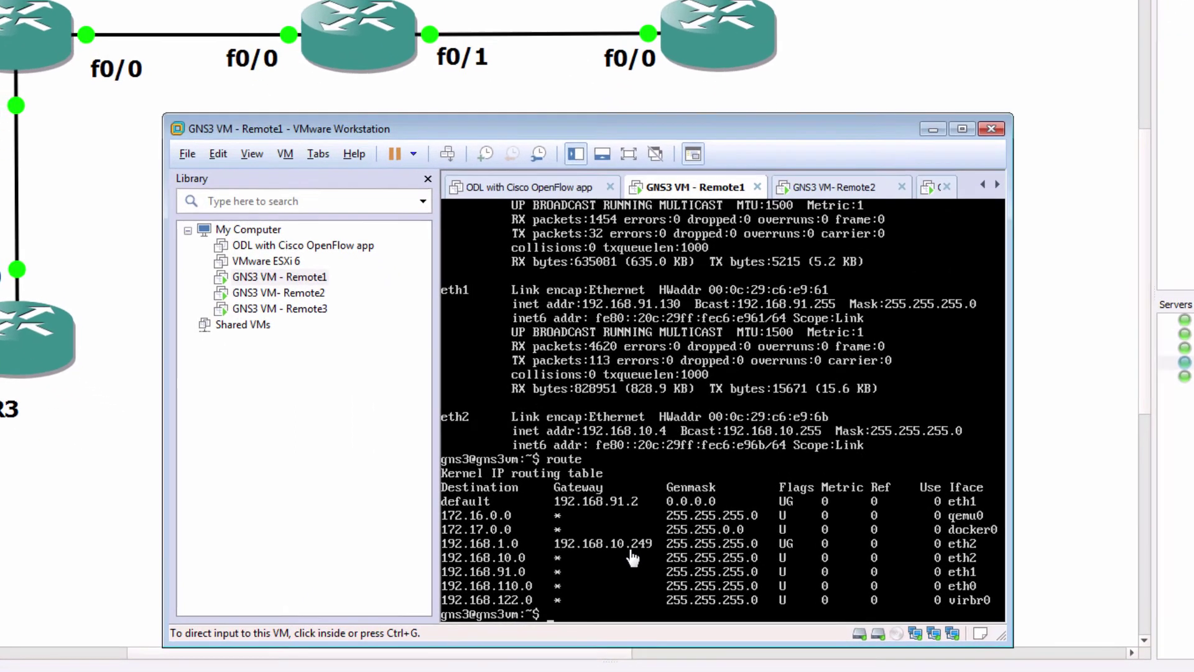
{"action": "left_click", "coordinate": [628, 547]}
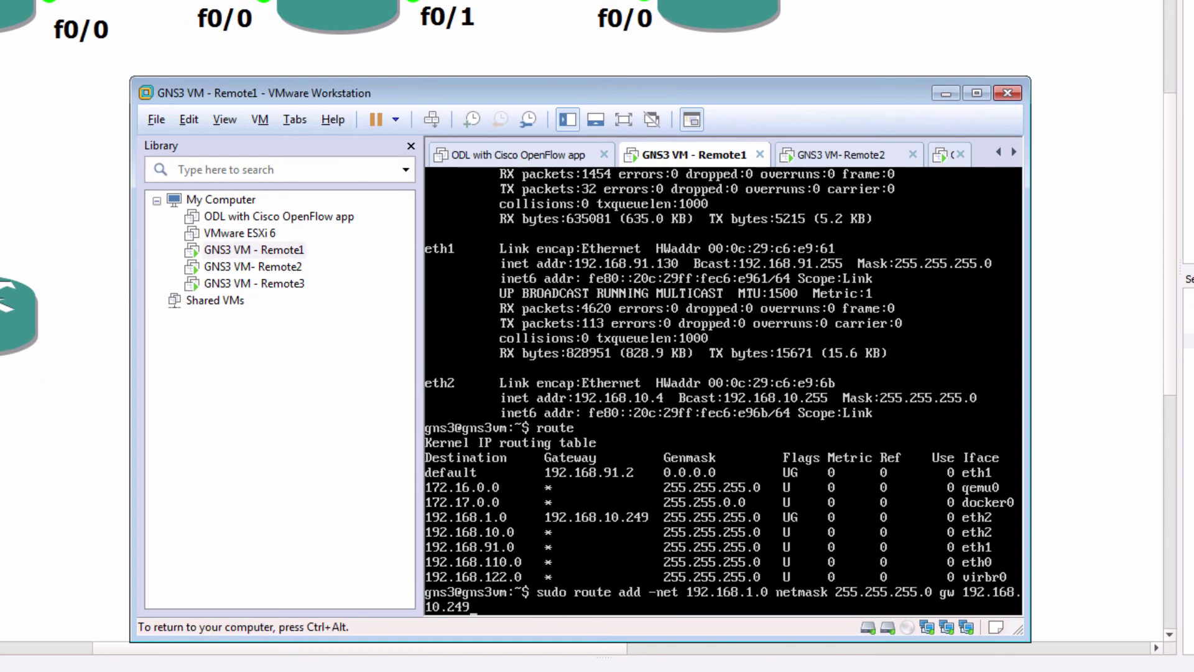
{"action": "key", "text": "ctrl+alt"}
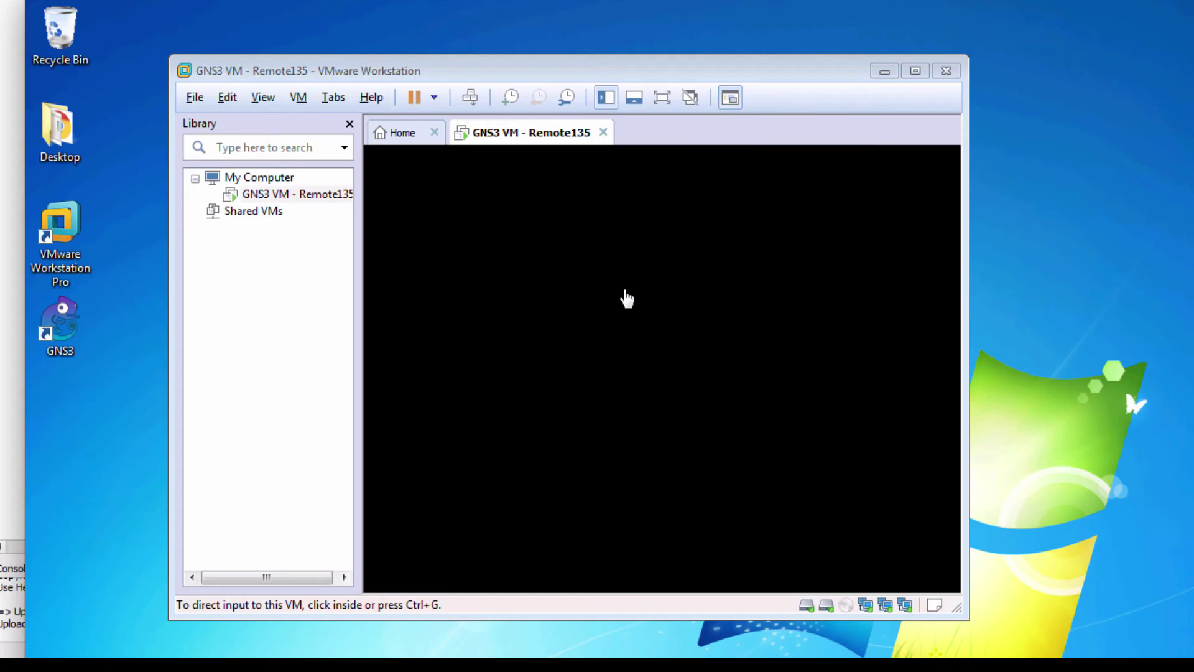
- Clear the Remote135 console and list its network interfaces with 'ifconfig | more'
{"action": "left_click", "coordinate": [624, 299]}
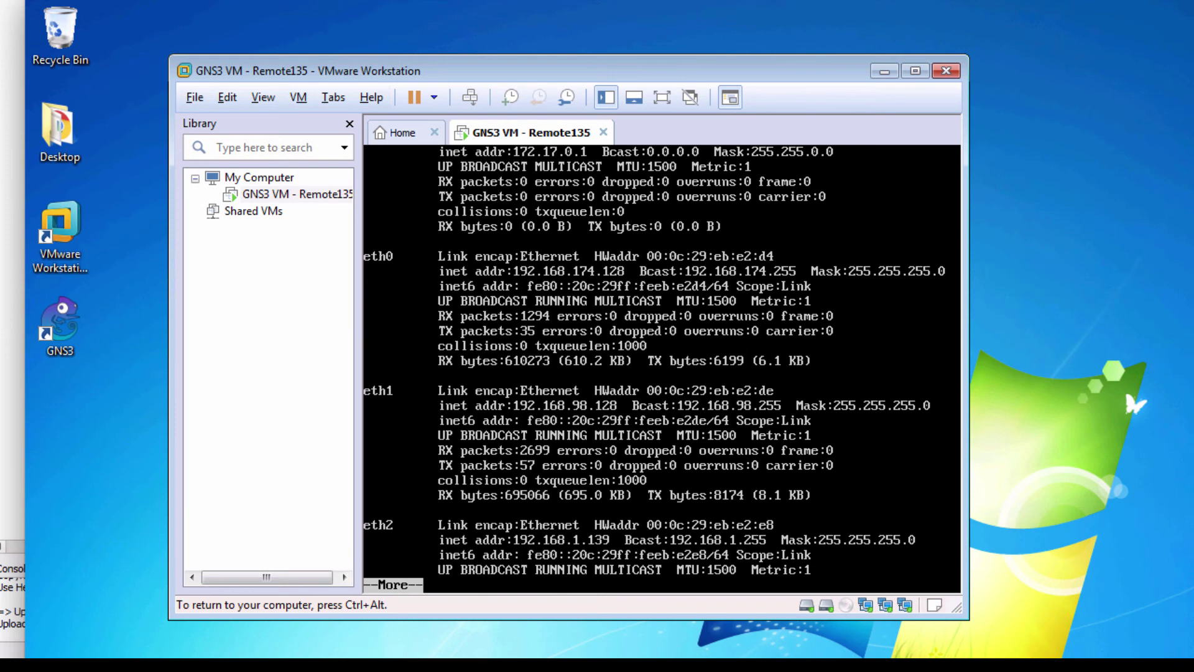
{"action": "type", "text": "qclear"}
{"action": "key", "text": "Return"}
{"action": "type", "text": "ifconfig"}
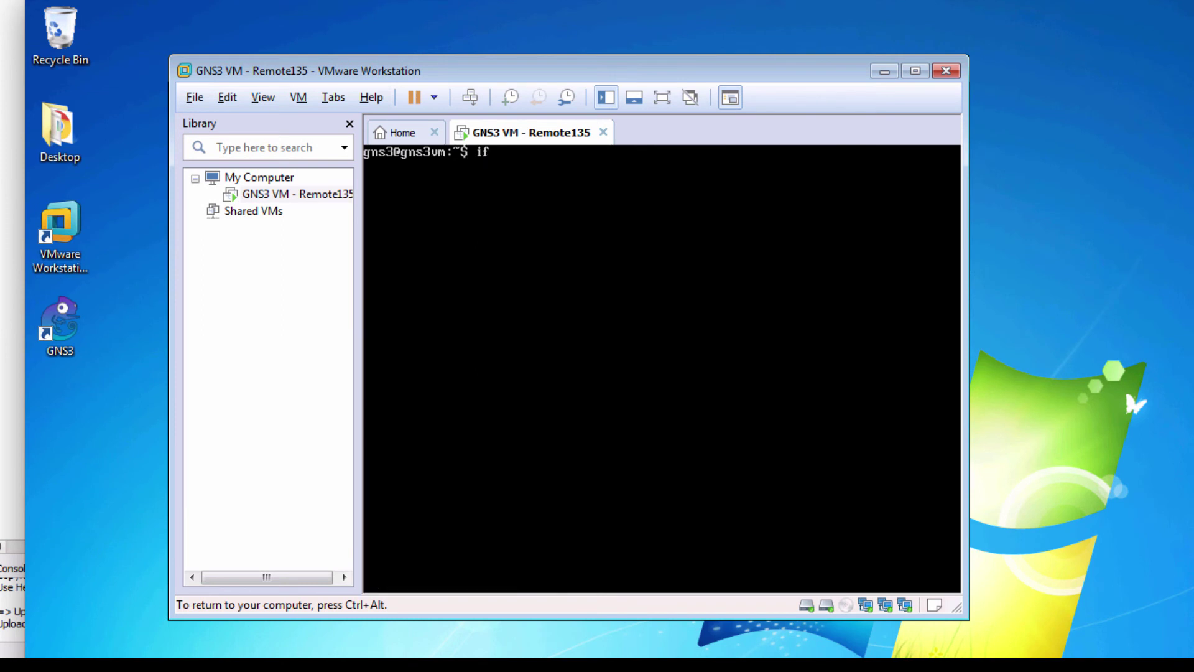
{"action": "type", "text": " | more"}
{"action": "key", "text": "Return"}
- Print Remote135's routing table, showing 192.168.10.0 via 192.168.1.249 on eth2
{"action": "key", "text": "ctrl+alt"}
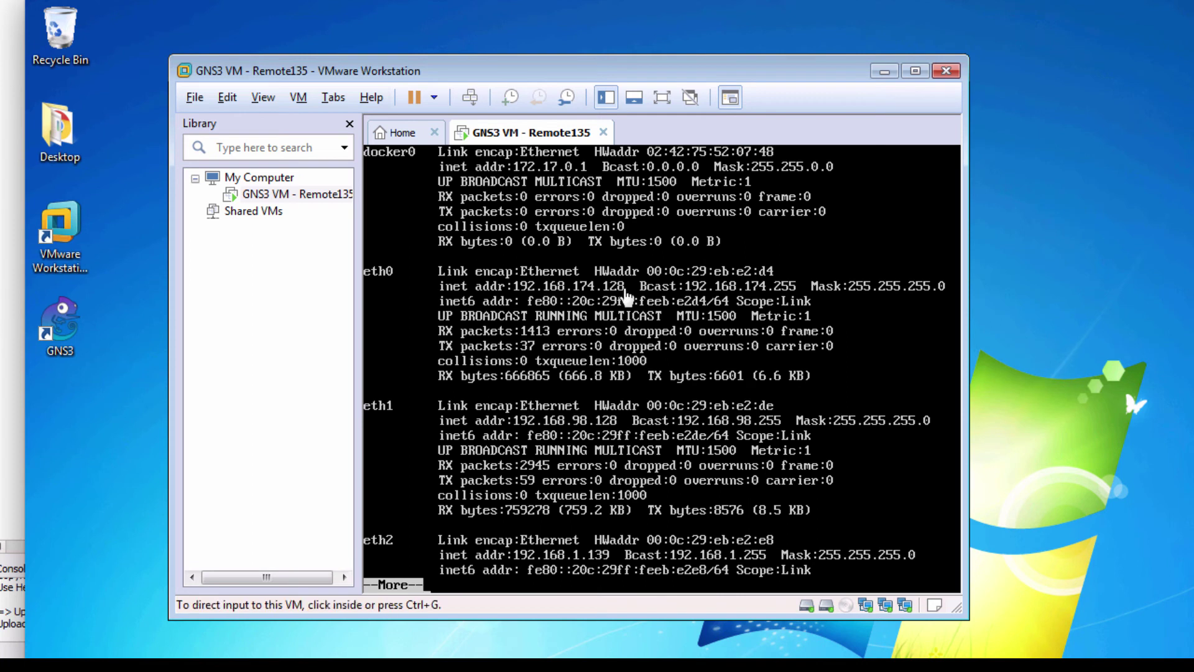
{"action": "left_click", "coordinate": [623, 568]}
{"action": "key", "text": "Return"}
{"action": "type", "text": "route"}
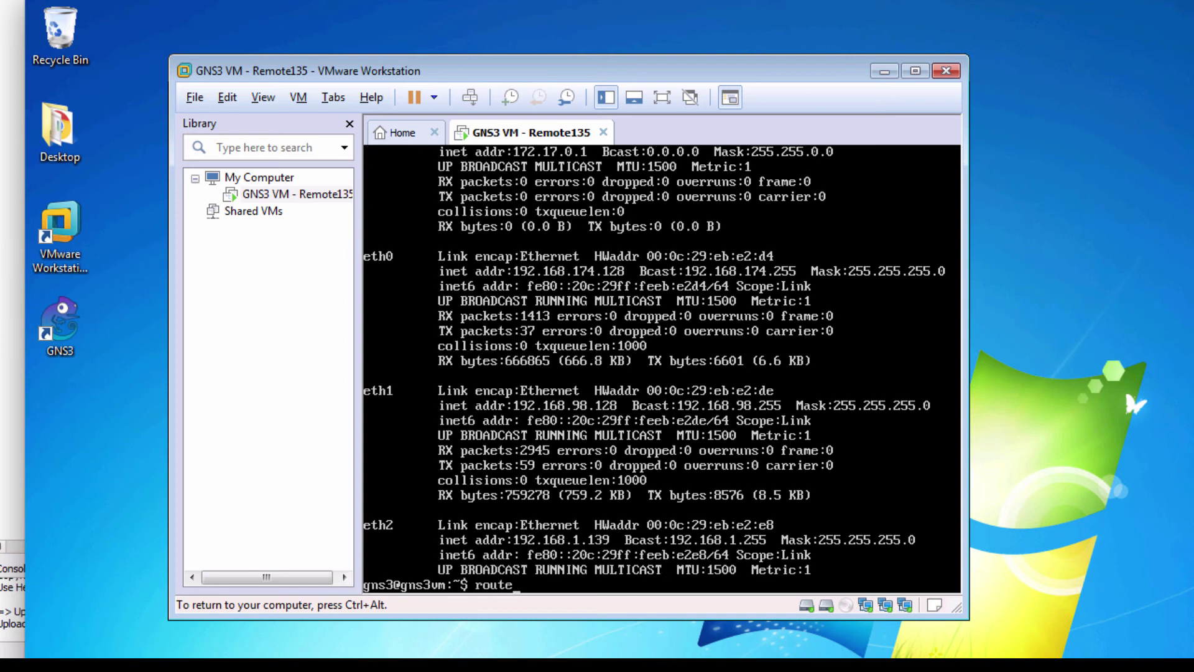
{"action": "key", "text": "Return"}
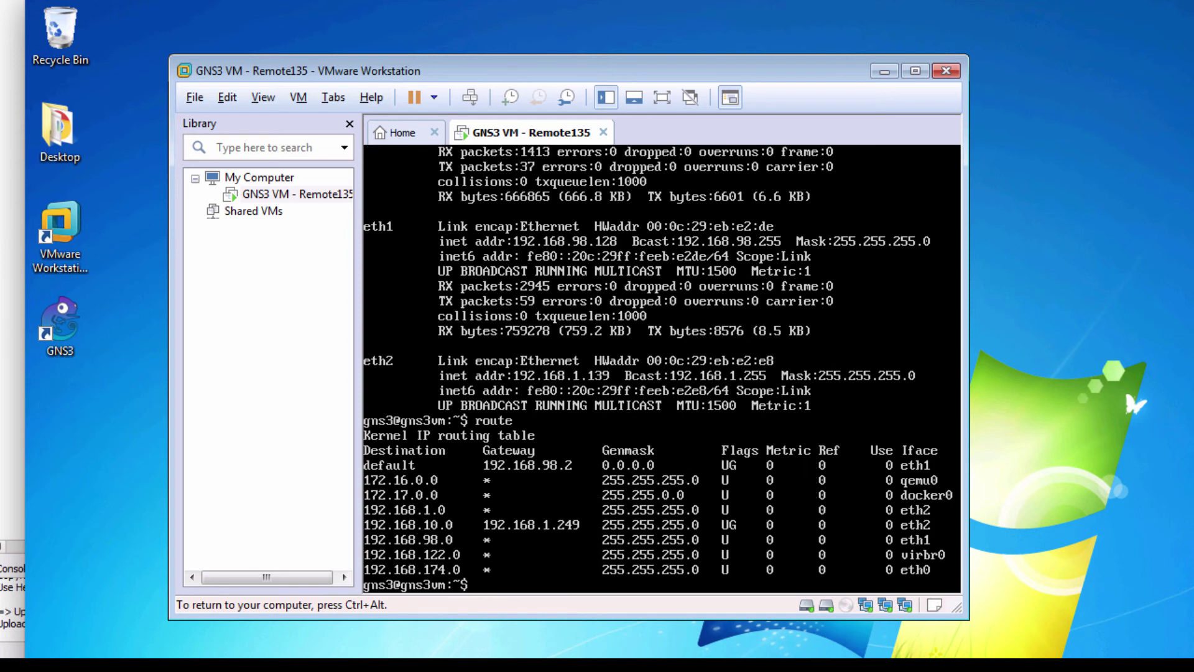
{"action": "key", "text": "ctrl+alt"}
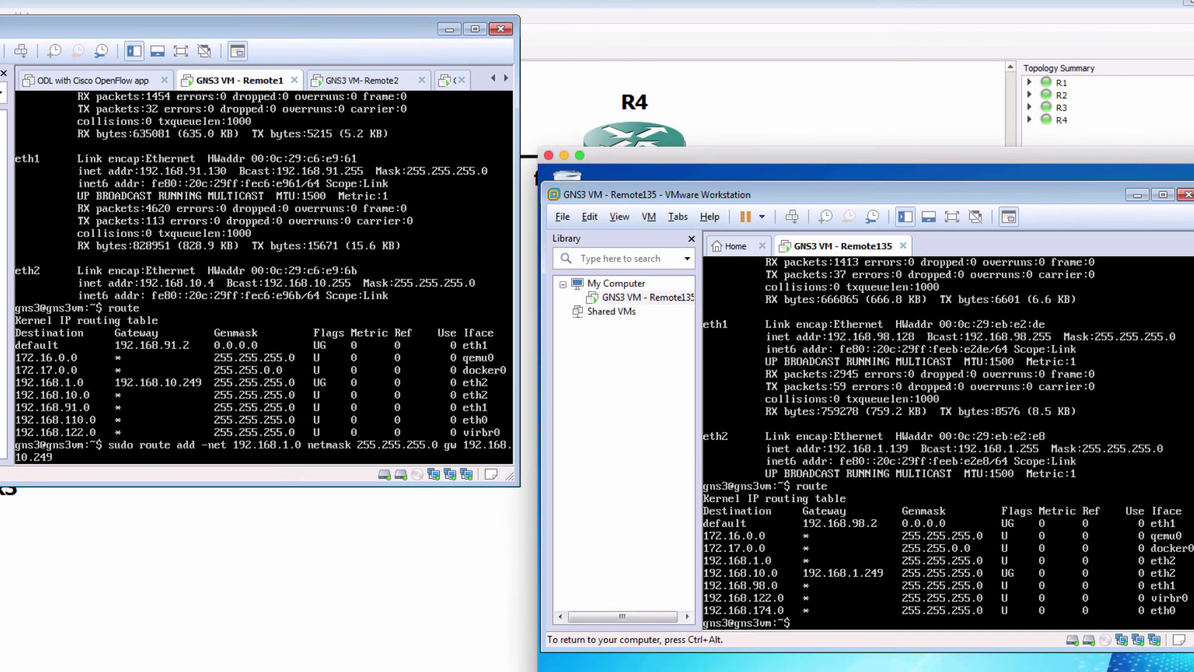
- Enter 'sudo route add -net 192.168.10.0 netmask 255.255.255.0 gw 192.168.1.249' on Remote135, shown beside Remote1
{"action": "type", "text": "sudo route add -net 192.168.10.0 netmask 255.255.255.0 gw 192.168.1.249"}
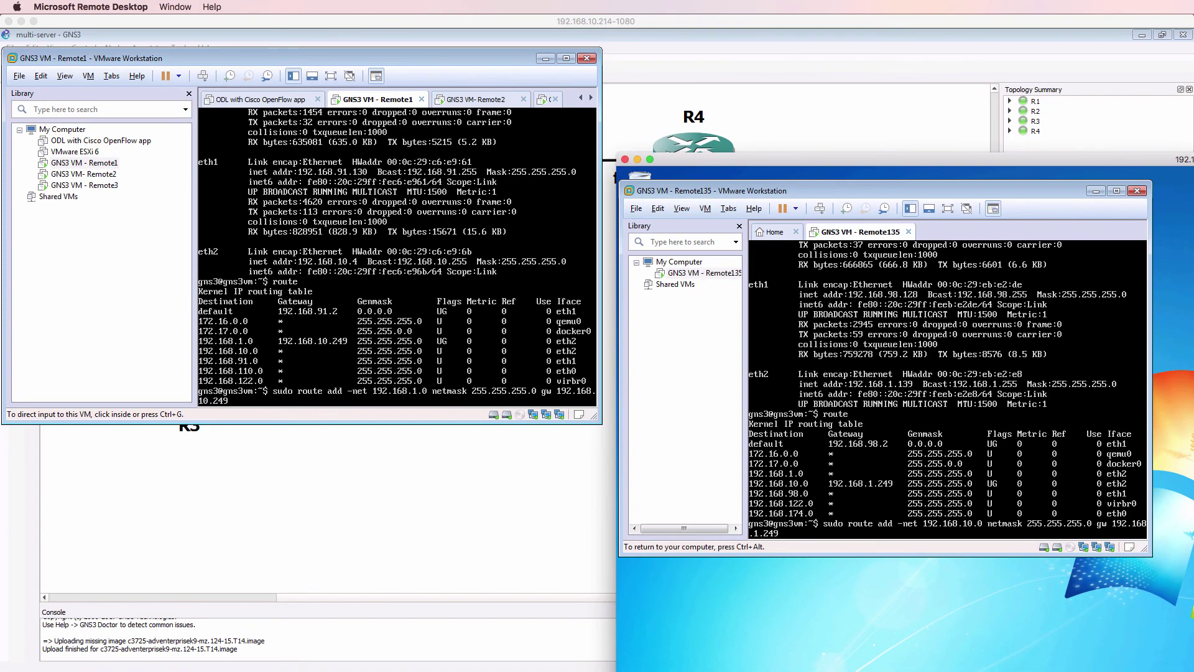
{"action": "left_click", "coordinate": [765, 63]}
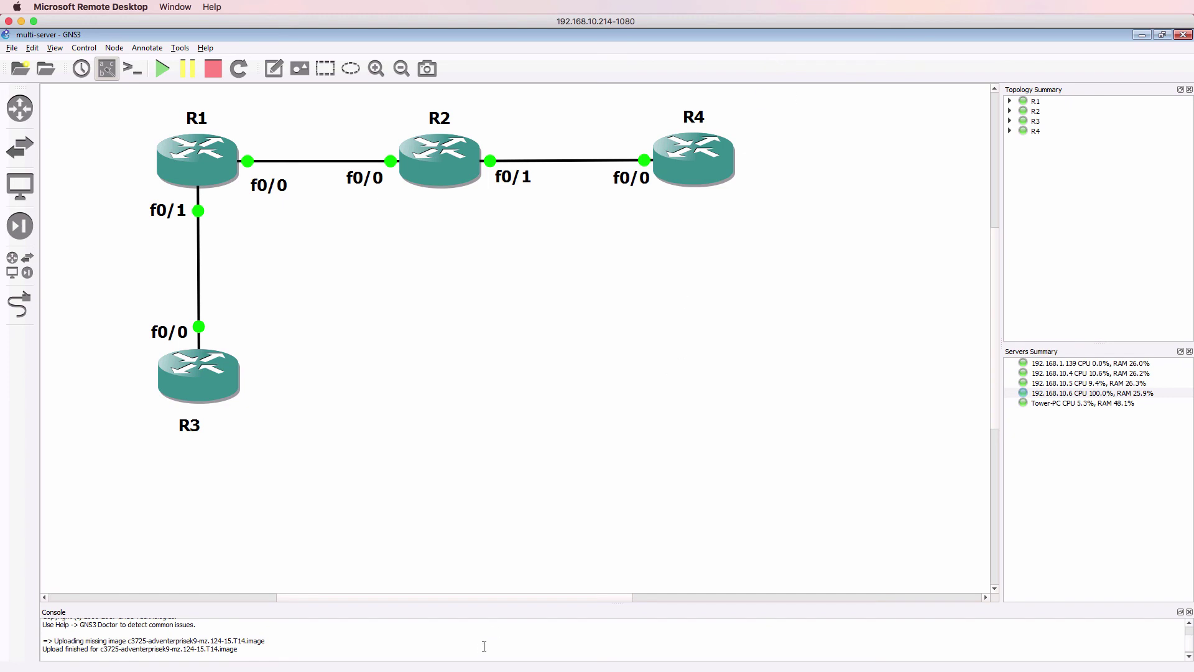
{"action": "mouse_move", "coordinate": [423, 657]}
{"action": "left_click", "coordinate": [405, 572]}
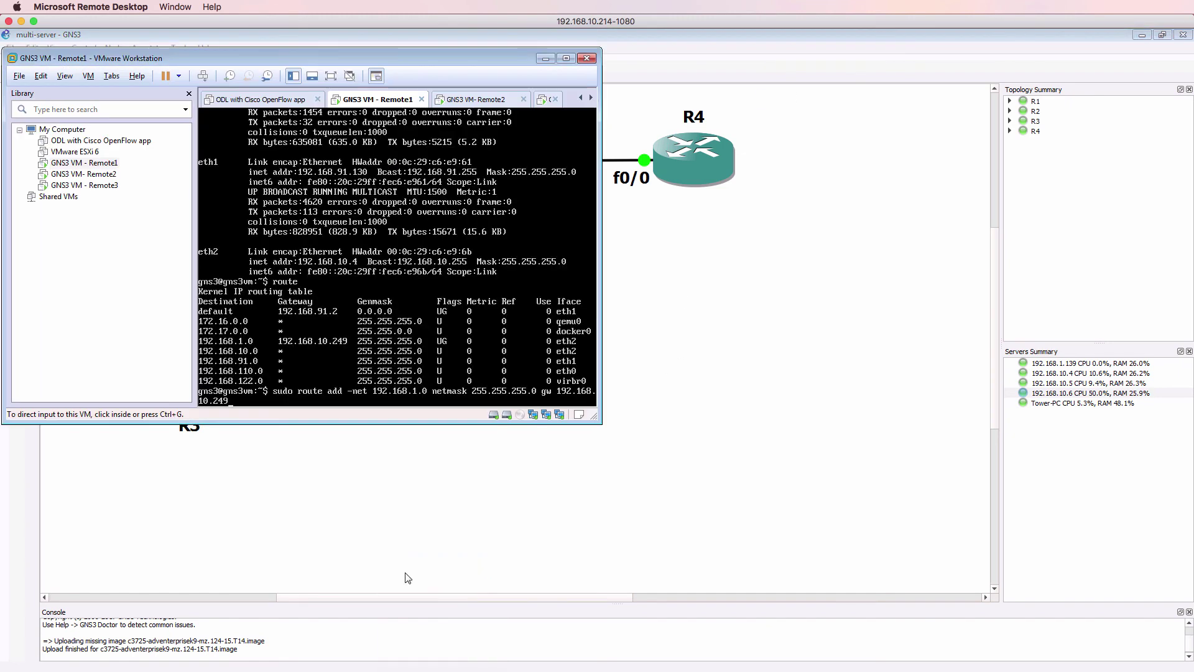
{"action": "key", "text": "super+grave"}
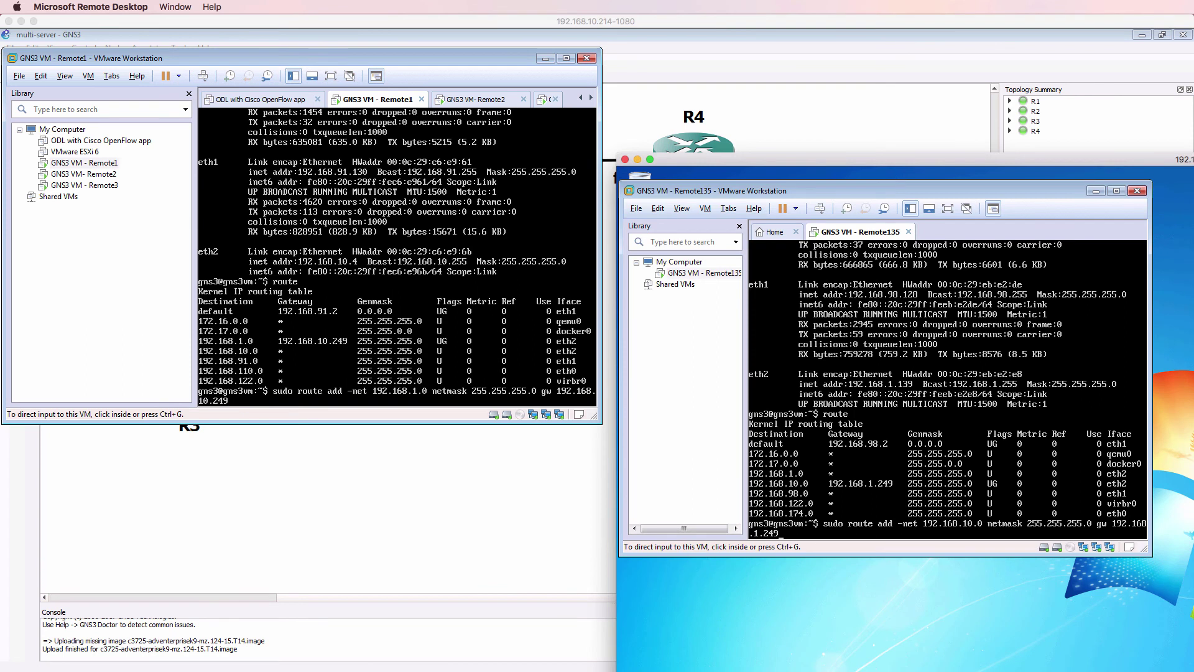
{"action": "key", "text": "ctrl+g"}
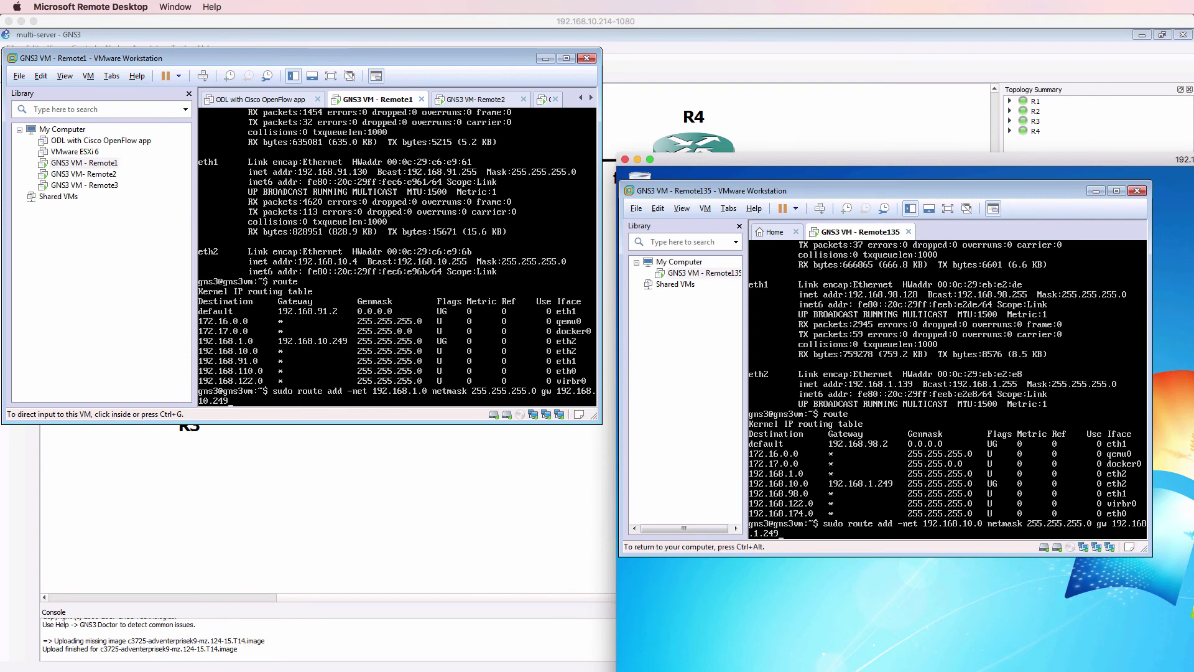
{"action": "key", "text": "ctrl+alt"}
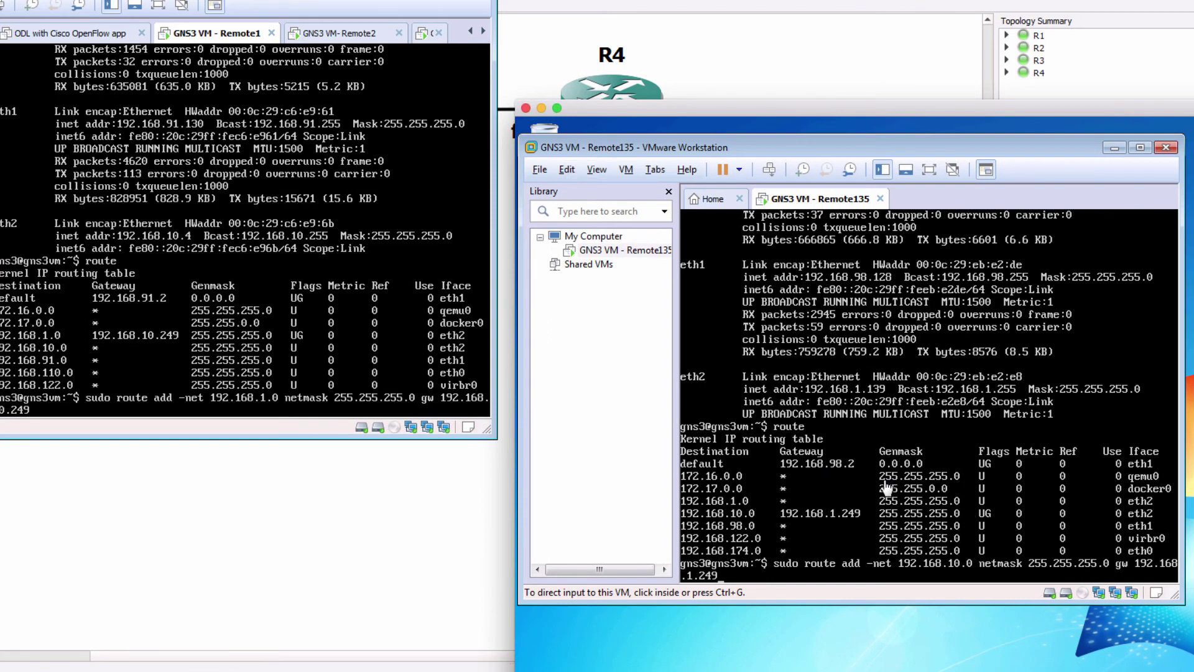
- Confirm in Remote135's VM Settings that Network Adapter 3 is Bridged
{"action": "left_click", "coordinate": [626, 169]}
{"action": "left_click", "coordinate": [720, 373]}
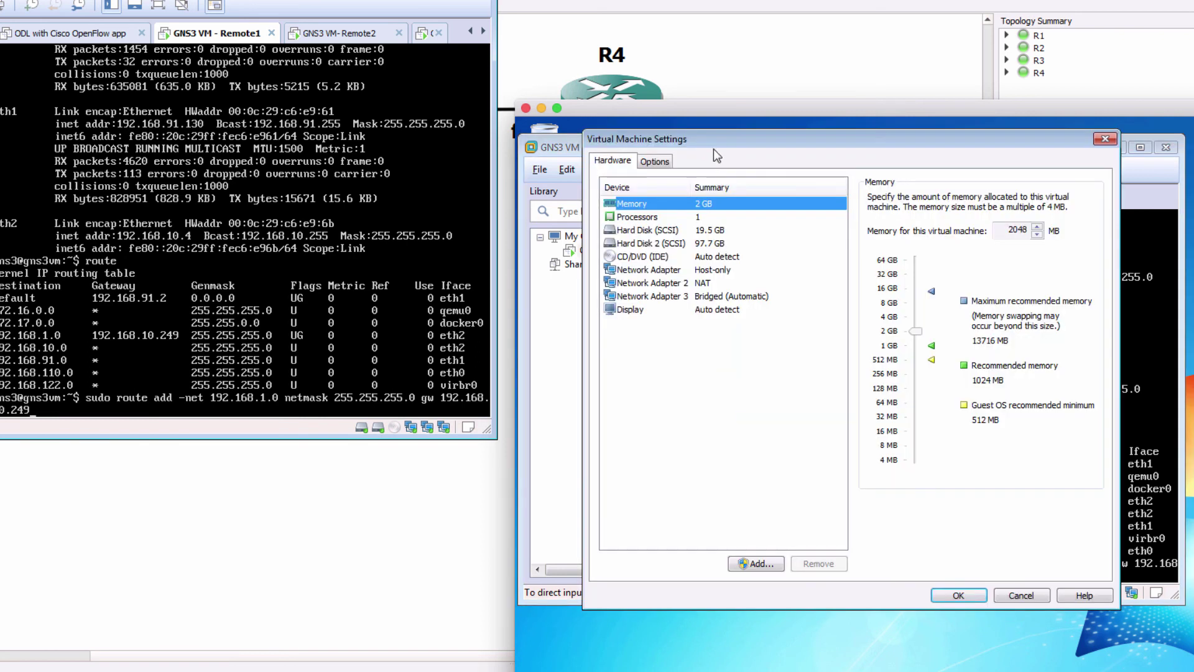
{"action": "left_click_drag", "start_coordinate": [717, 152], "coordinate": [685, 445]}
{"action": "left_click", "coordinate": [647, 591]}
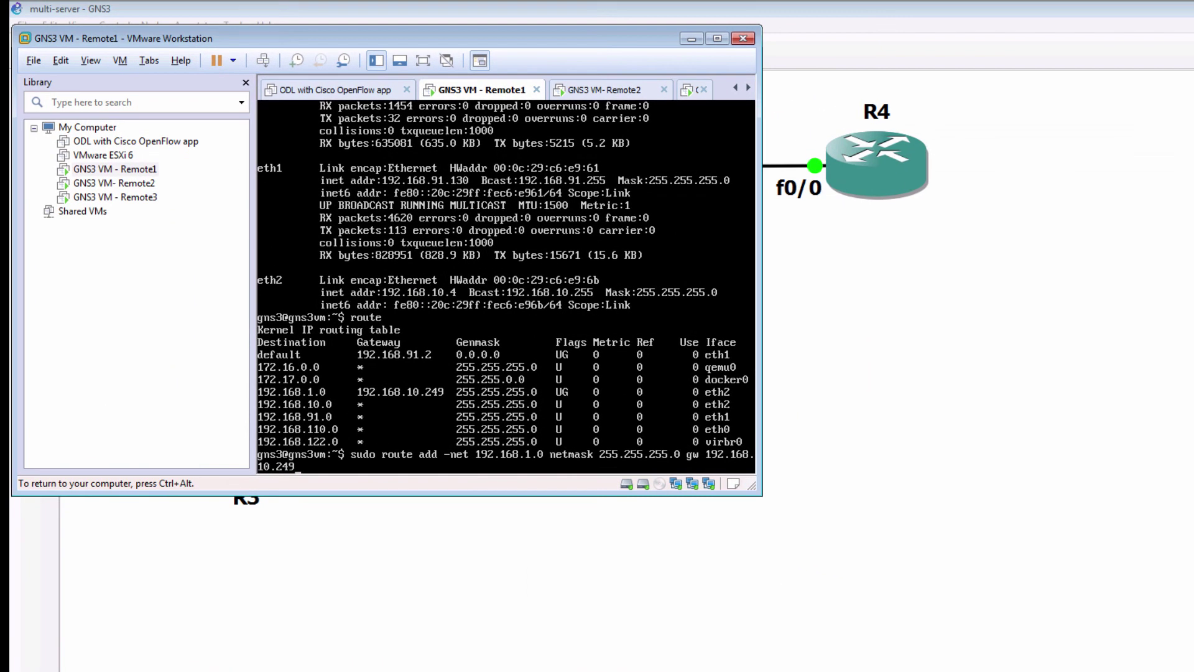
{"action": "key", "text": "ctrl+alt"}
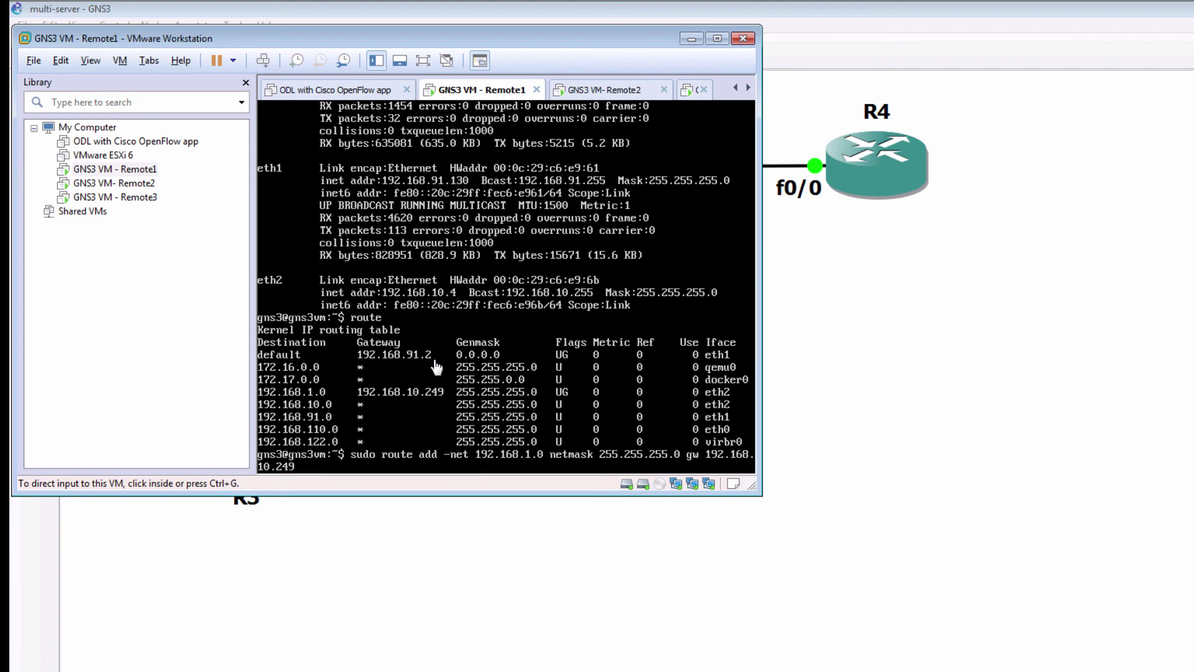
- In Remote1's VM Settings, check adapters 1–3 are host-only, NAT and bridged
{"action": "left_click", "coordinate": [120, 60]}
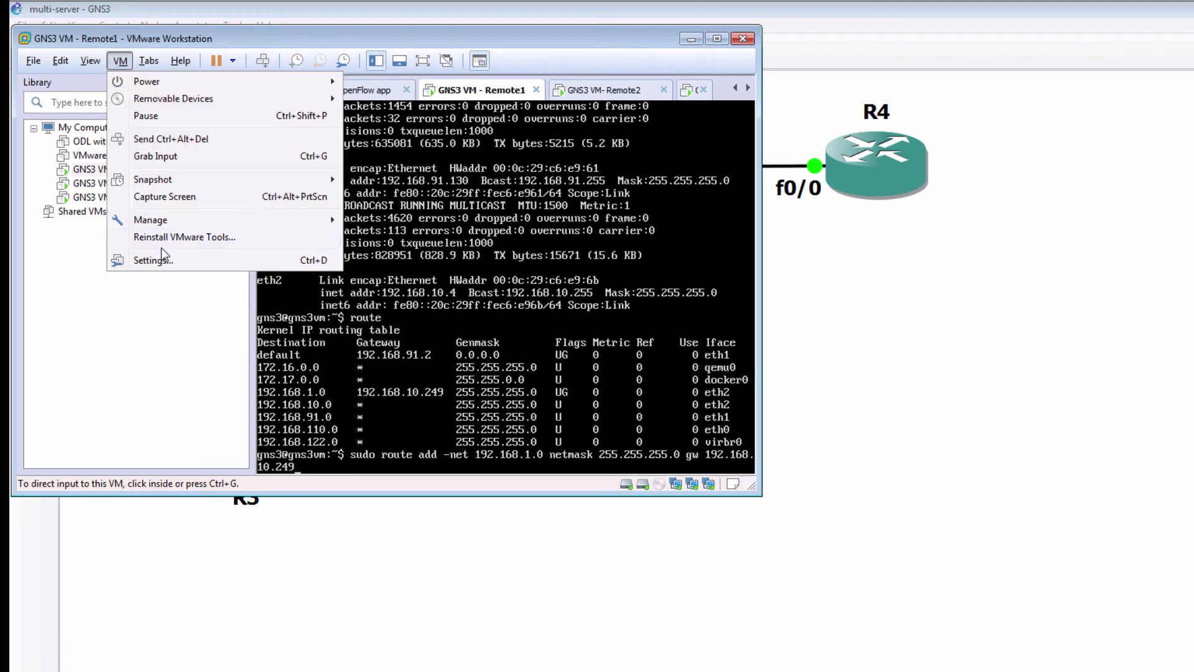
{"action": "left_click", "coordinate": [156, 259]}
{"action": "left_click_drag", "start_coordinate": [328, 33], "coordinate": [986, 162]}
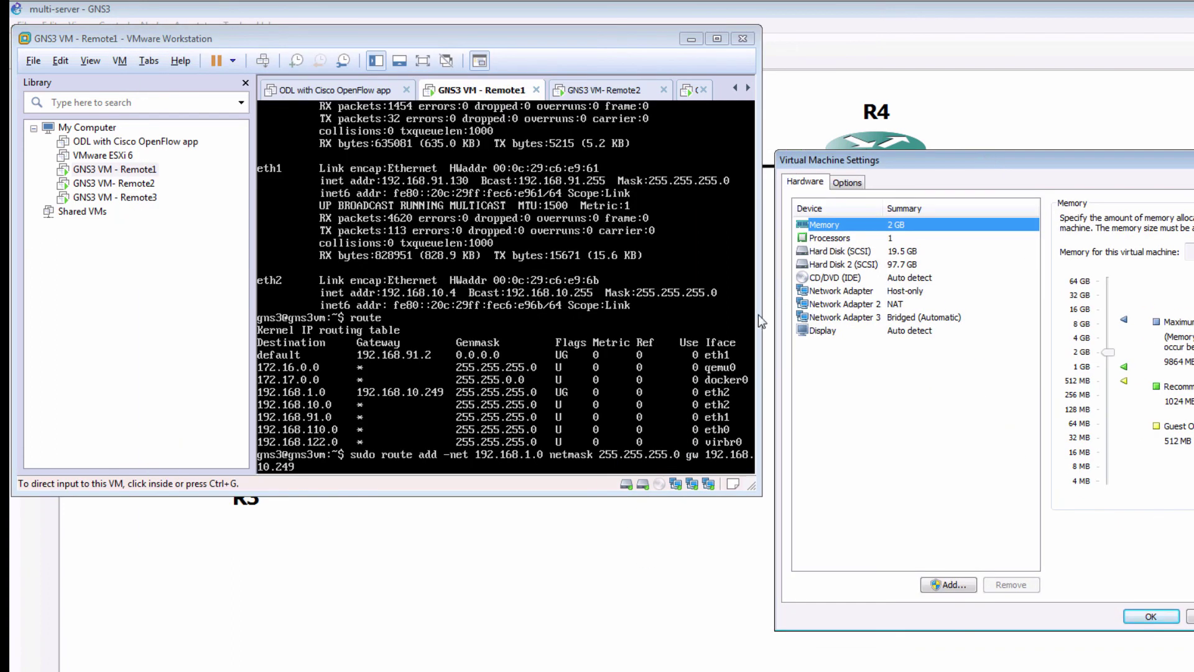
{"action": "left_click", "coordinate": [885, 304]}
{"action": "left_click", "coordinate": [885, 292]}
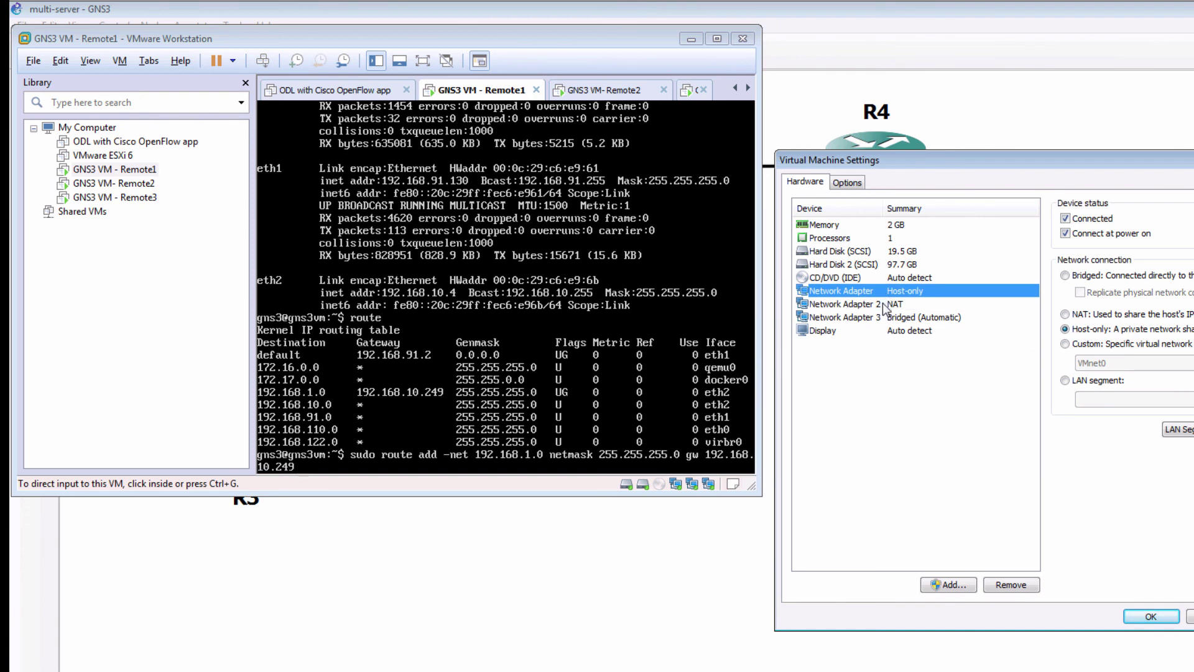
{"action": "left_click", "coordinate": [885, 305]}
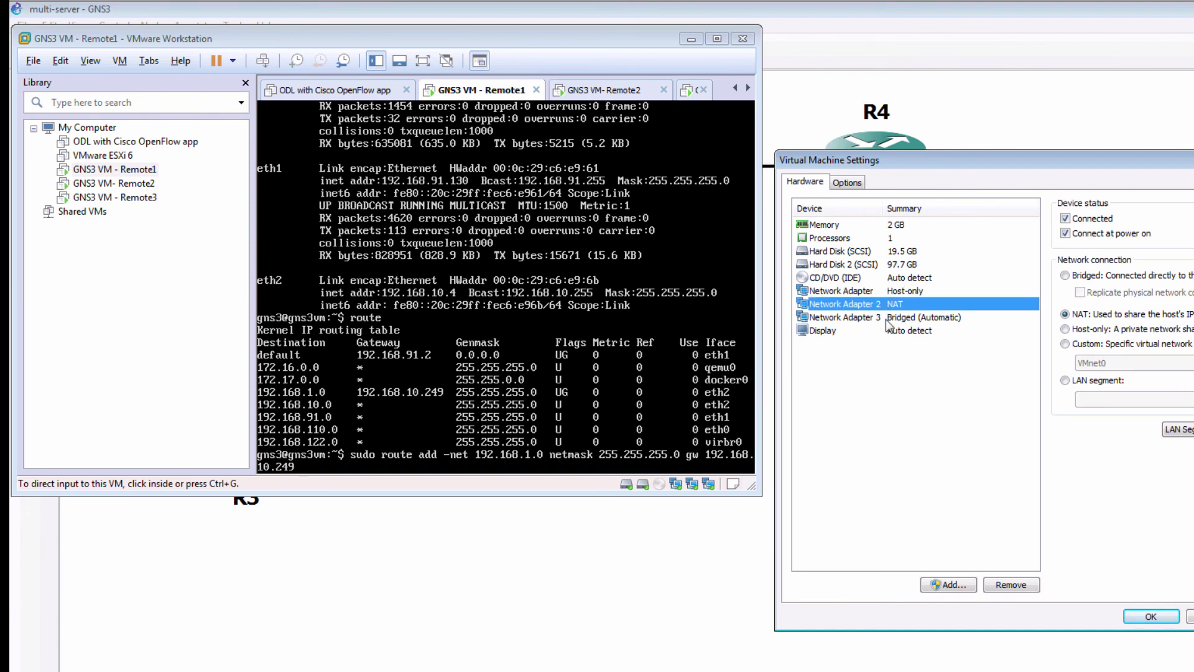
{"action": "left_click", "coordinate": [886, 318]}
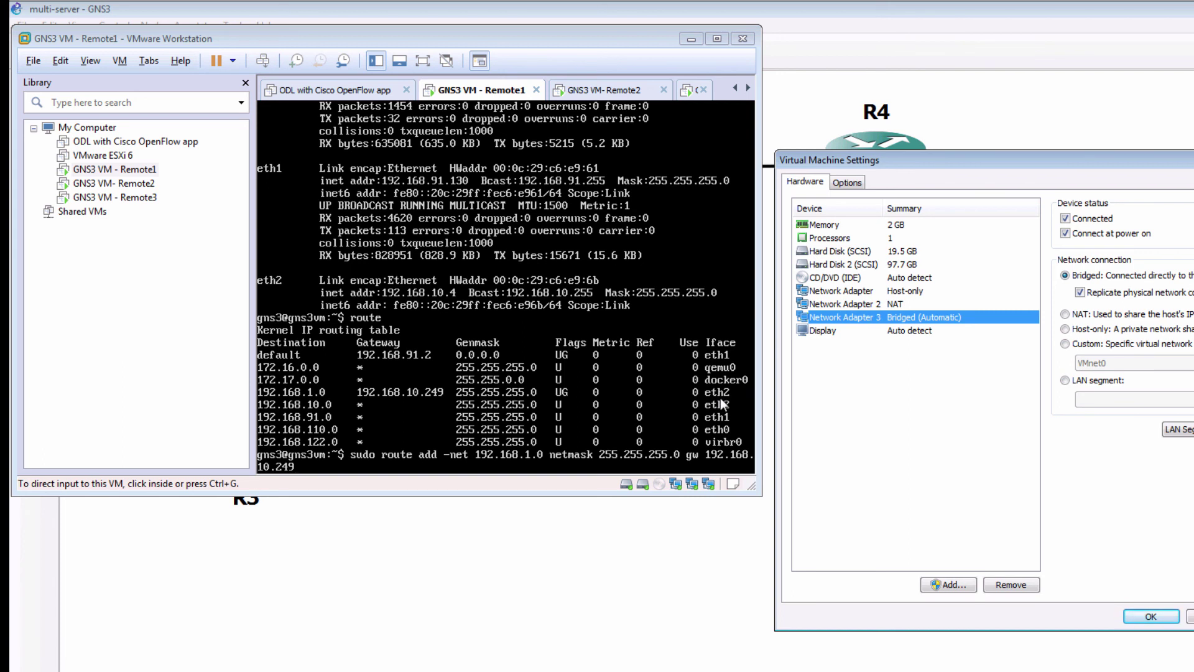
{"action": "key", "text": "alt+Tab"}
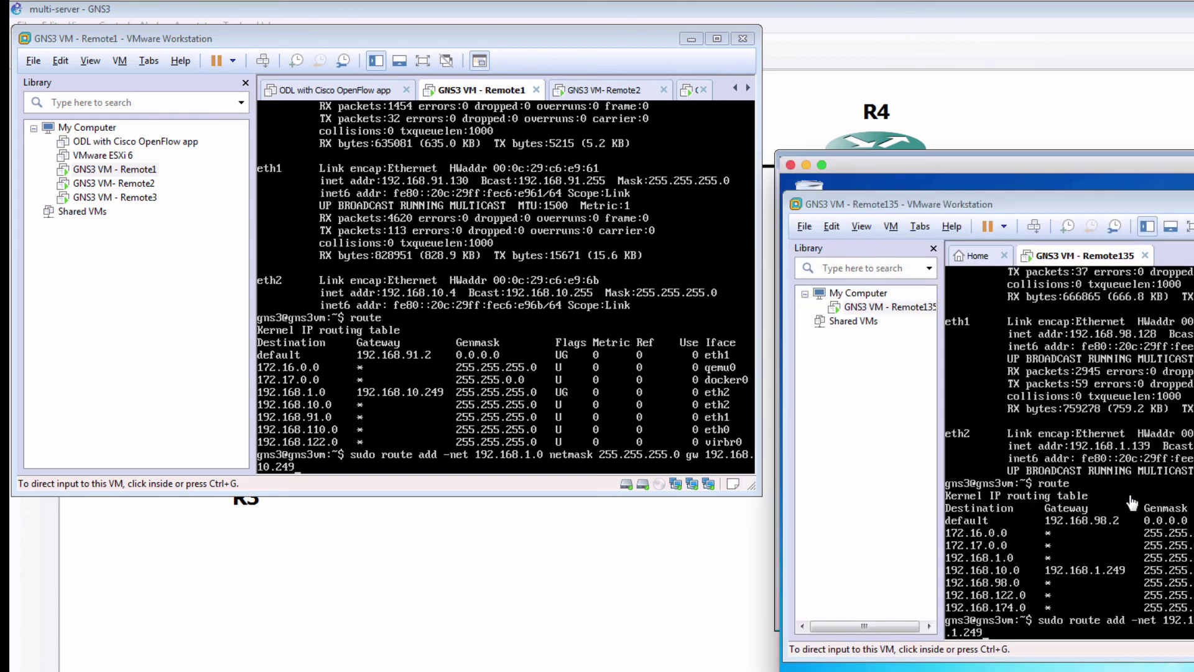
- Clear the pending route command on Remote1 and ping 192.168.1.139, getting 2 replies with 0% loss
{"action": "key", "text": "alt+Tab"}
{"action": "key", "text": "BackSpace"}
{"action": "key", "text": "BackSpace"}
{"action": "key", "text": "BackSpace"}
{"action": "key", "text": "BackSpace"}
{"action": "key", "text": "BackSpace"}
{"action": "key", "text": "BackSpace"}
{"action": "key", "text": "BackSpace"}
{"action": "key", "text": "BackSpace"}
{"action": "key", "text": "BackSpace"}
{"action": "key", "text": "BackSpace"}
{"action": "key", "text": "BackSpace"}
{"action": "key", "text": "BackSpace"}
{"action": "key", "text": "BackSpace"}
{"action": "key", "text": "BackSpace"}
{"action": "key", "text": "BackSpace"}
{"action": "key", "text": "BackSpace"}
{"action": "key", "text": "BackSpace"}
{"action": "key", "text": "BackSpace"}
{"action": "key", "text": "BackSpace"}
{"action": "key", "text": "BackSpace"}
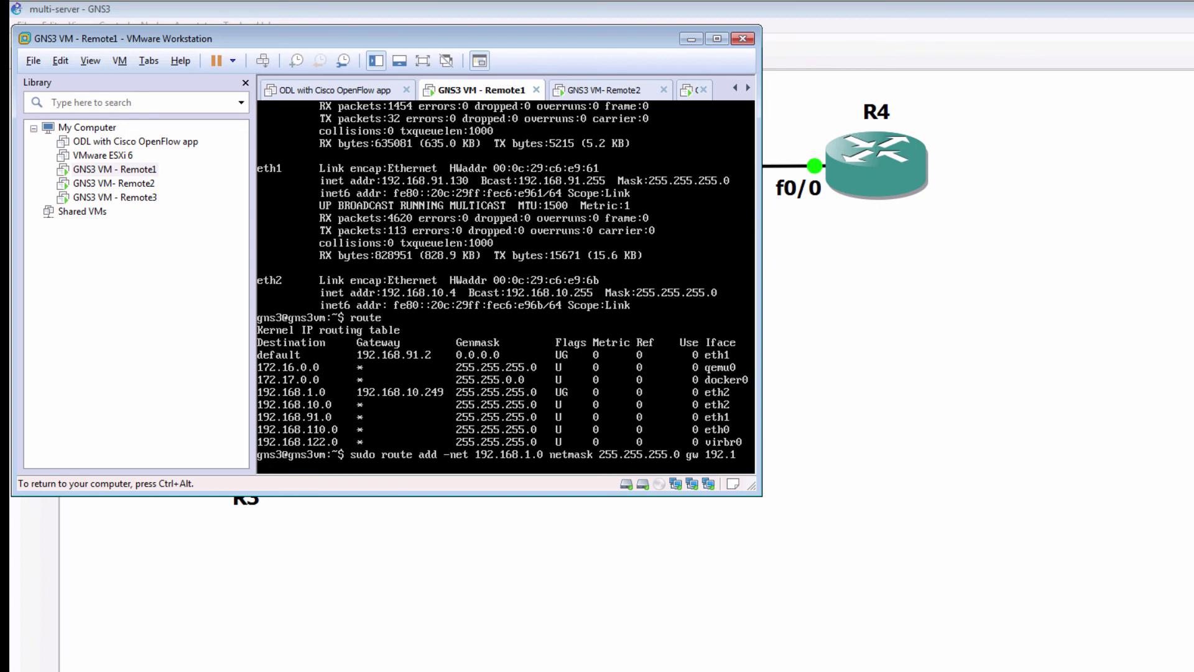
{"action": "key", "text": "BackSpace"}
{"action": "key", "text": "BackSpace"}
{"action": "key", "text": "BackSpace"}
{"action": "key", "text": "BackSpace"}
{"action": "key", "text": "BackSpace"}
{"action": "key", "text": "BackSpace"}
{"action": "key", "text": "BackSpace"}
{"action": "key", "text": "BackSpace"}
{"action": "key", "text": "BackSpace"}
{"action": "key", "text": "BackSpace"}
{"action": "key", "text": "BackSpace"}
{"action": "key", "text": "BackSpace"}
{"action": "key", "text": "BackSpace"}
{"action": "key", "text": "BackSpace"}
{"action": "key", "text": "BackSpace"}
{"action": "key", "text": "BackSpace"}
{"action": "key", "text": "BackSpace"}
{"action": "key", "text": "BackSpace"}
{"action": "key", "text": "BackSpace"}
{"action": "key", "text": "BackSpace"}
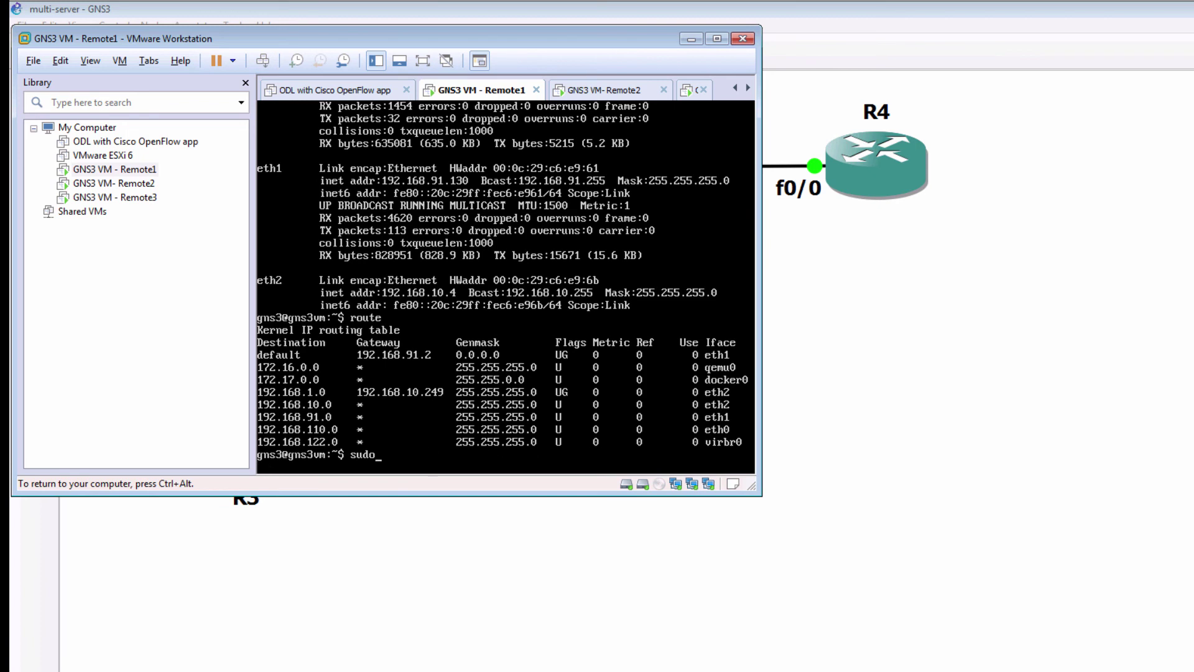
{"action": "type", "text": "ping 192.148."}
{"action": "key", "text": "BackSpace"}
{"action": "key", "text": "BackSpace"}
{"action": "key", "text": "BackSpace"}
{"action": "type", "text": "68.1.139"}
{"action": "key", "text": "Return"}
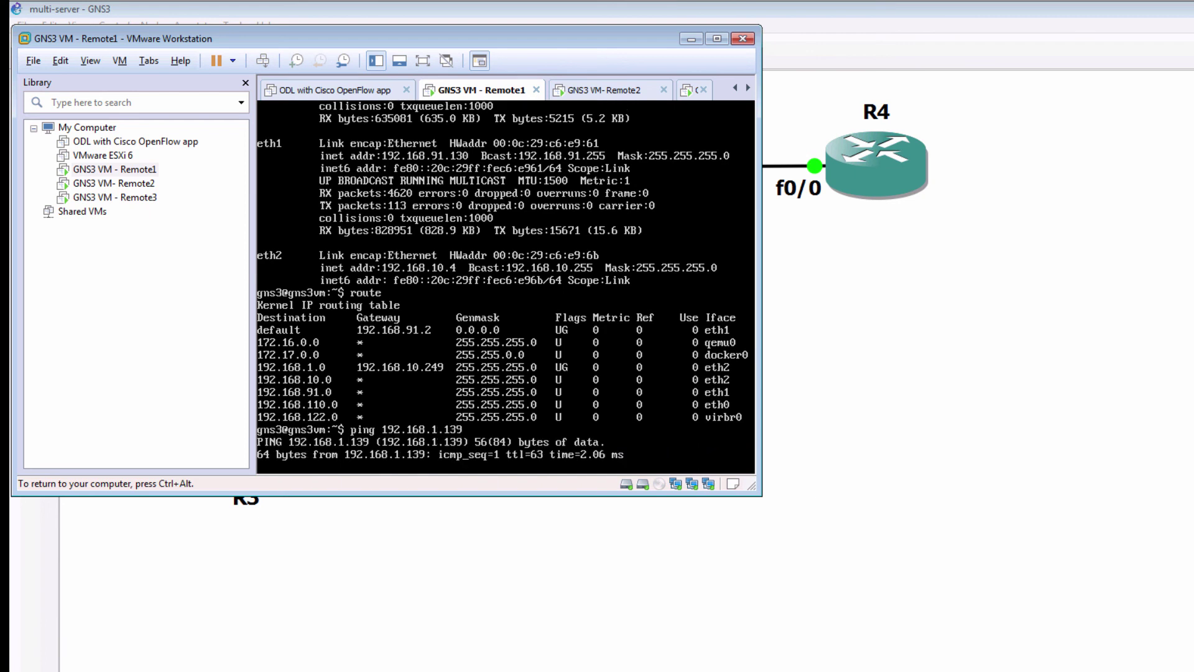
{"action": "key", "text": "ctrl+c"}
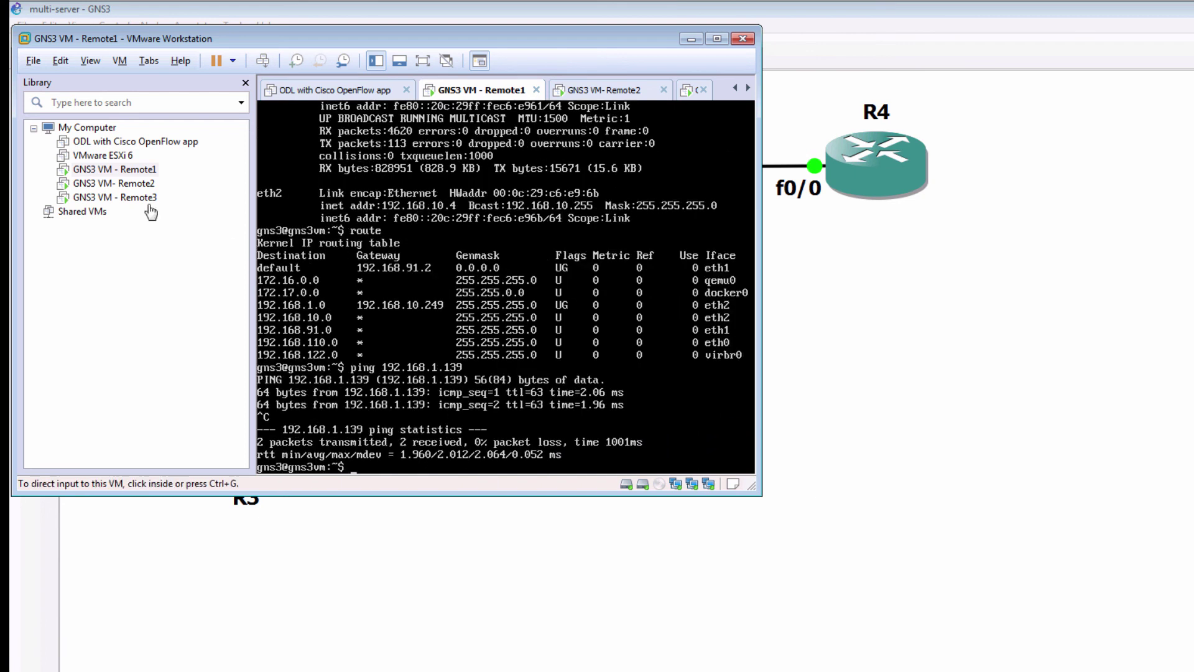
- Open the Remote3 GNS3 VM and ping 192.168.1.139 successfully
{"action": "left_click", "coordinate": [129, 198]}
{"action": "double_click", "coordinate": [129, 200]}
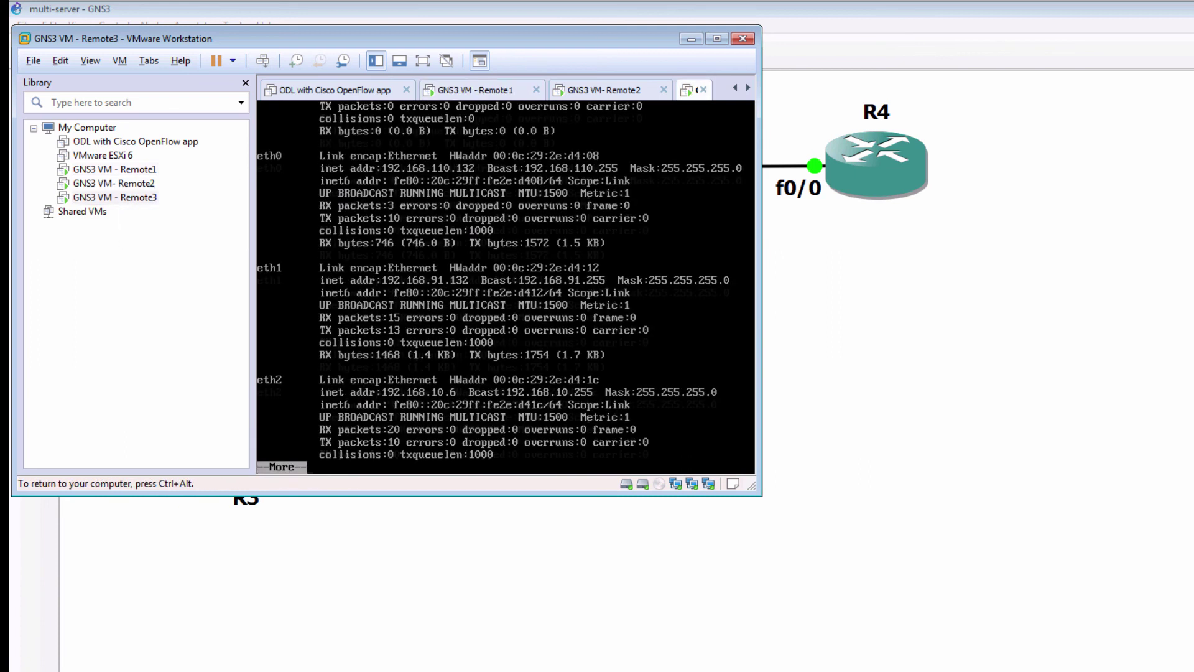
{"action": "type", "text": "ping 192.168.1.139"}
{"action": "key", "text": "Return"}
{"action": "key", "text": "ctrl+c"}
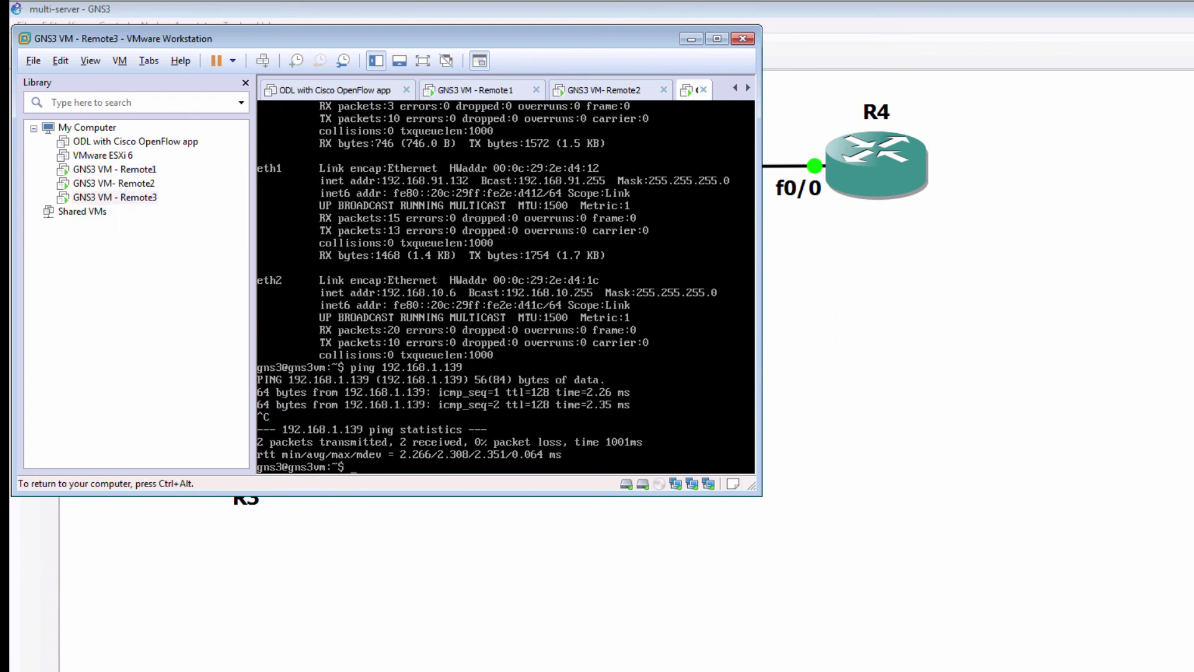
- Show Remote3's routing table with 'route', then return to the GNS3 topology
{"action": "type", "text": "route"}
{"action": "key", "text": "BackSpace"}
{"action": "key", "text": "BackSpace"}
{"action": "key", "text": "BackSpace"}
{"action": "type", "text": "ute"}
{"action": "key", "text": "Return"}
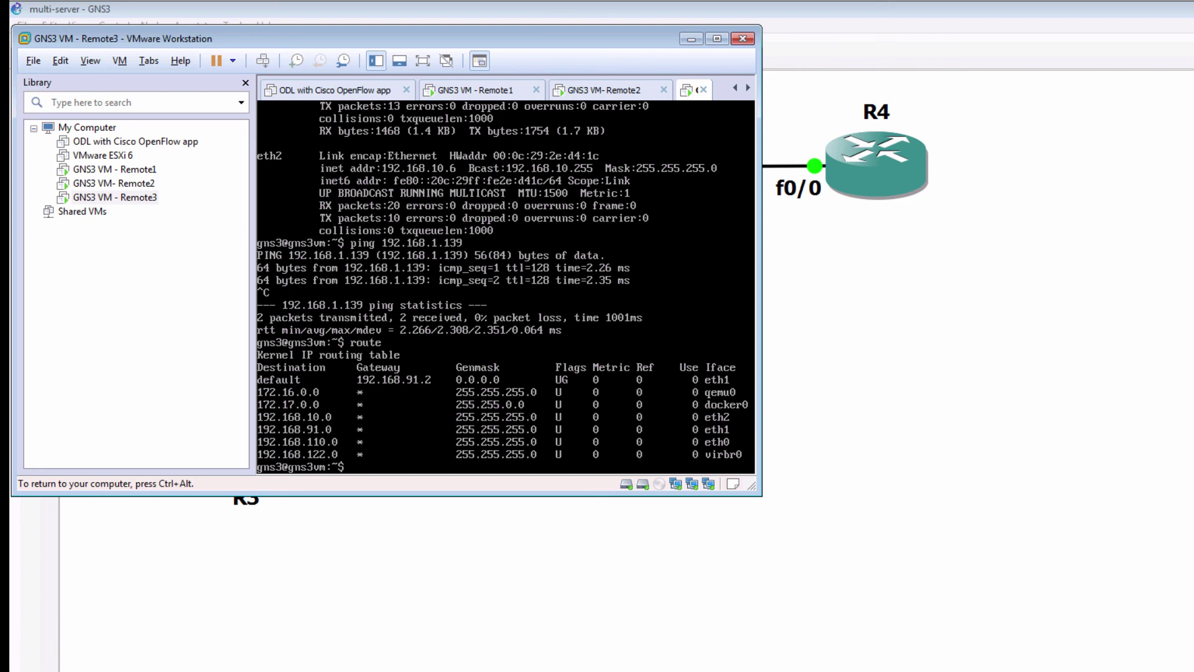
{"action": "key", "text": "ctrl+alt"}
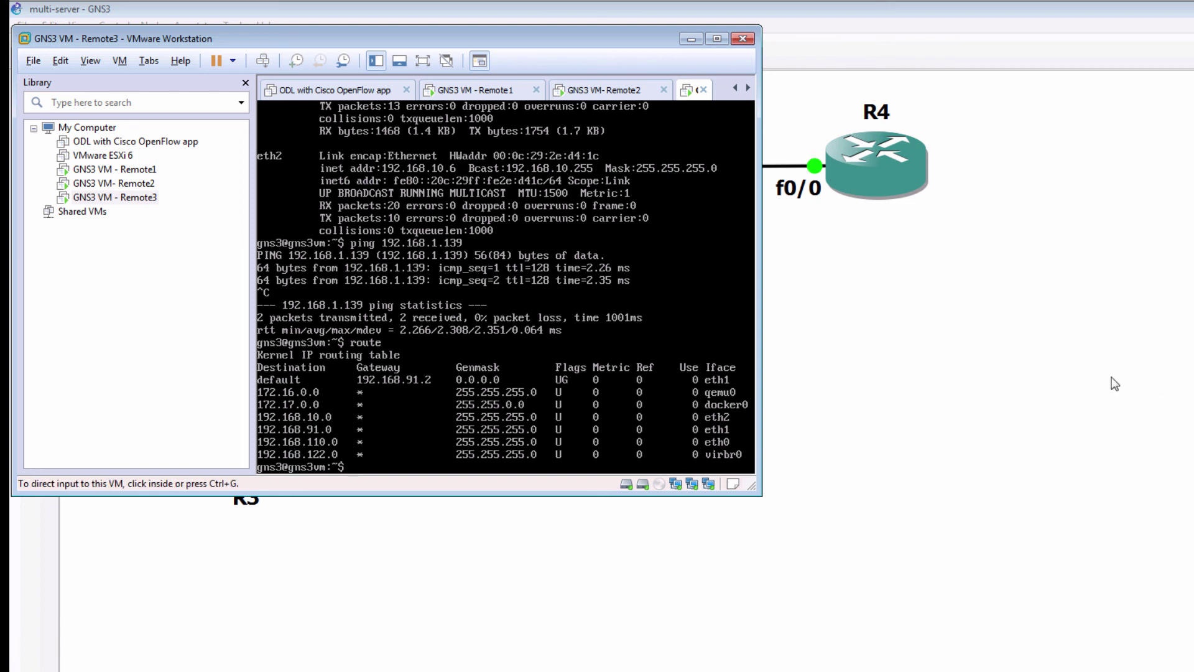
{"action": "left_click", "coordinate": [1113, 379]}
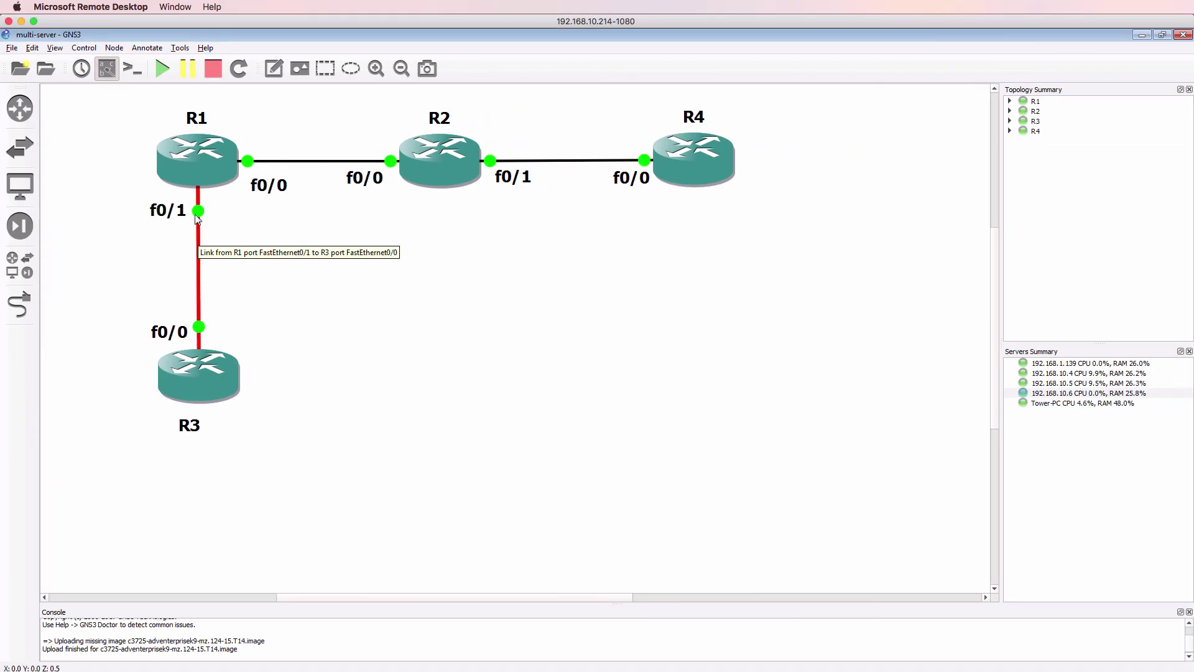
- Check the R1–R3 link and R3 status tooltips, then return to the VMware Workstation console
{"action": "mouse_move", "coordinate": [215, 360]}
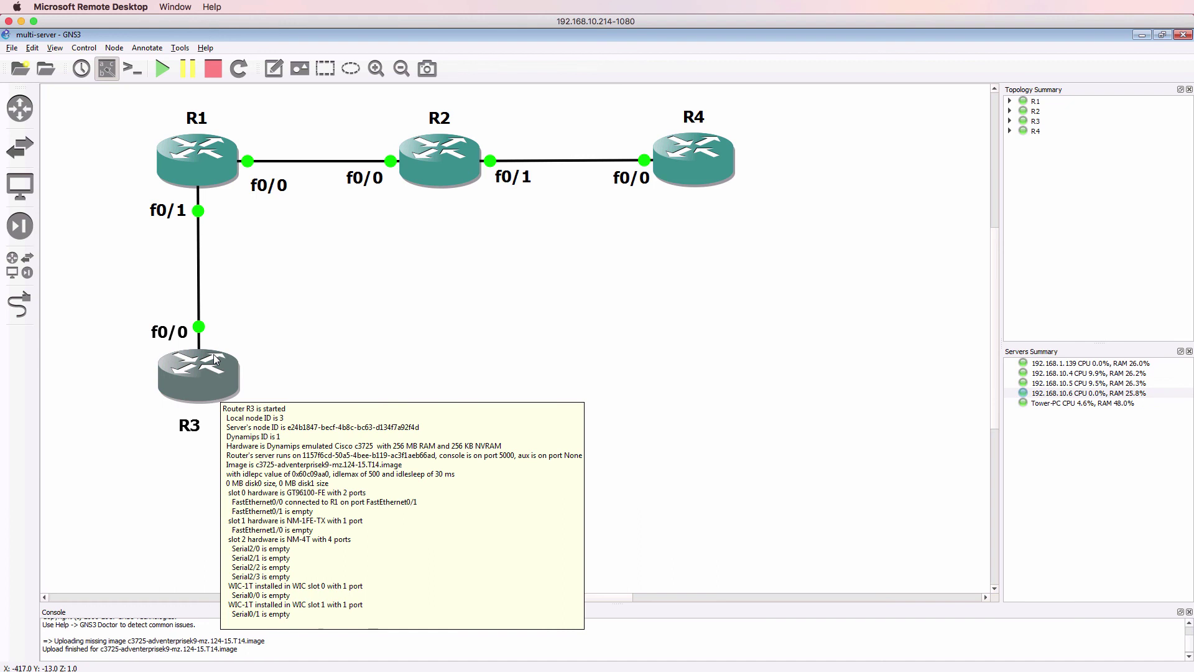
{"action": "key", "text": "alt+Tab"}
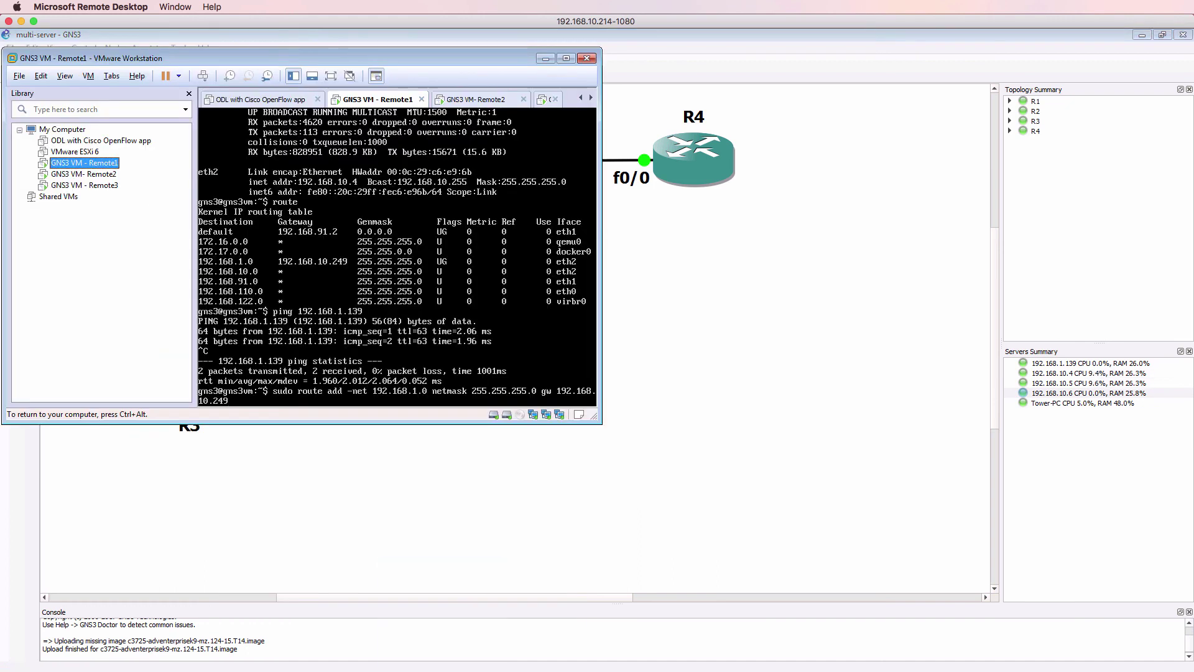
- Ping 192.168.1.139 from the Remote3 GNS3 VM until replies succeed, then bring GNS3 forward
{"action": "left_click", "coordinate": [95, 184]}
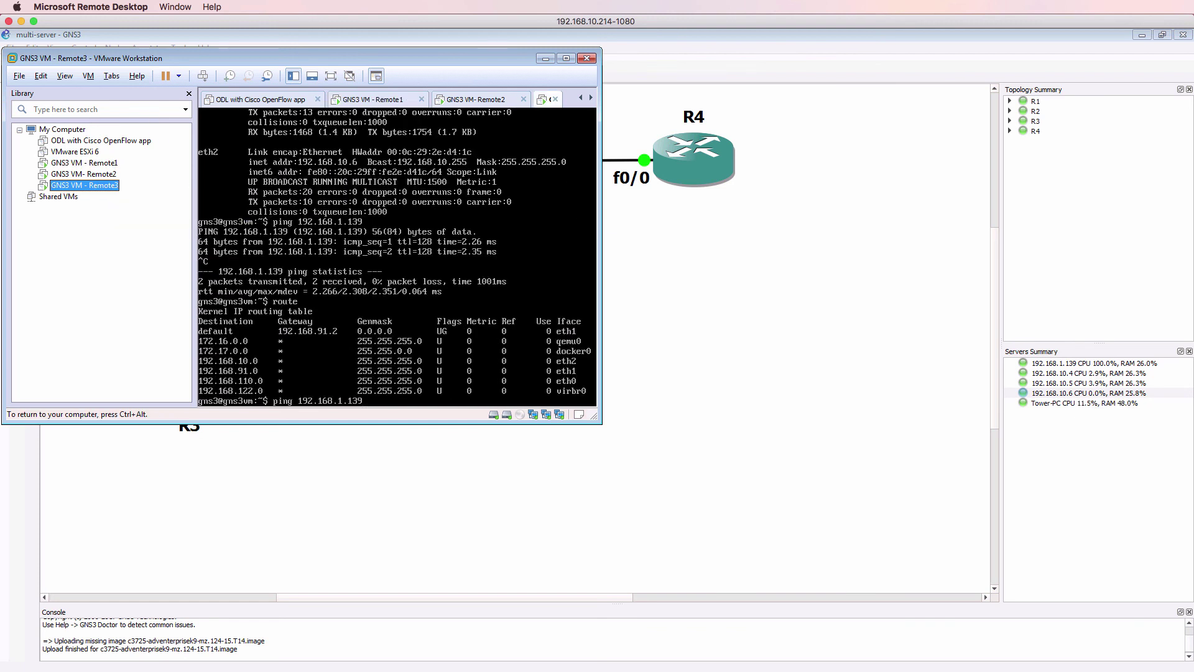
{"action": "key", "text": "Return"}
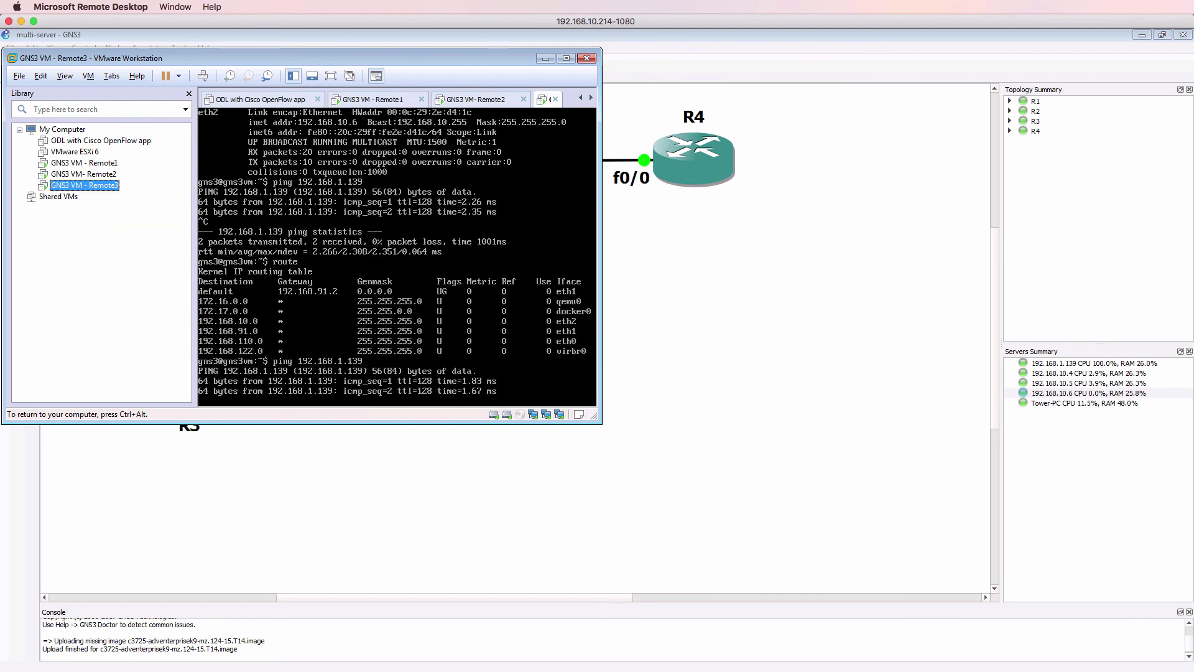
{"action": "key", "text": "ctrl+c"}
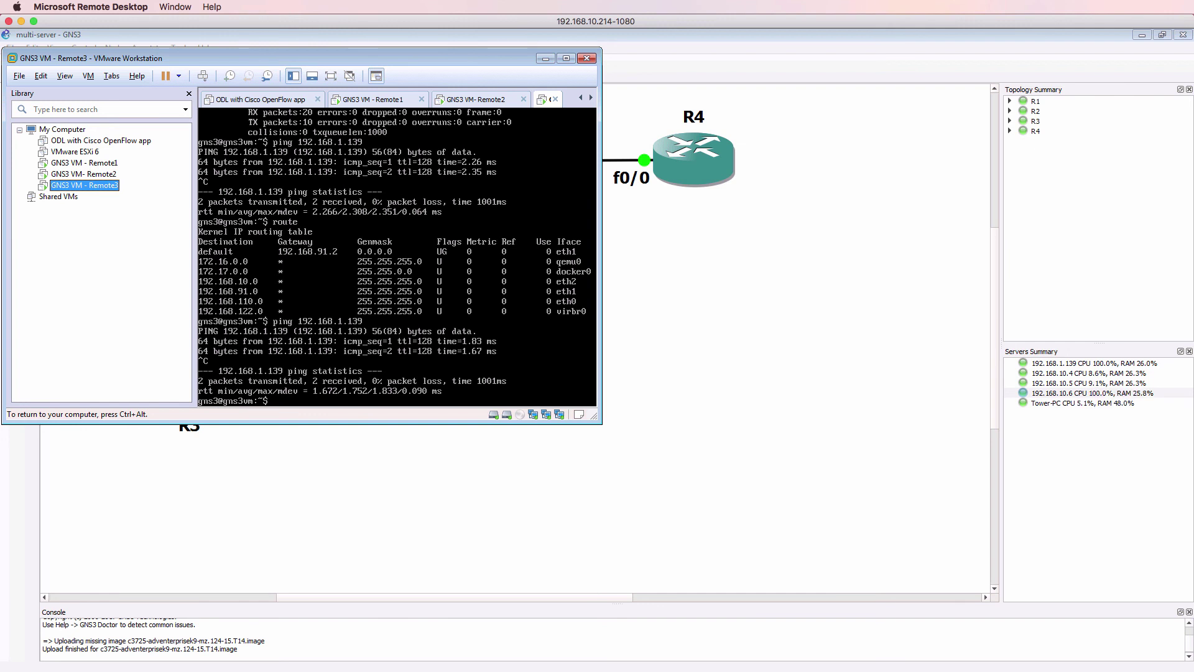
{"action": "key", "text": "ctrl+alt"}
{"action": "left_click", "coordinate": [669, 230]}
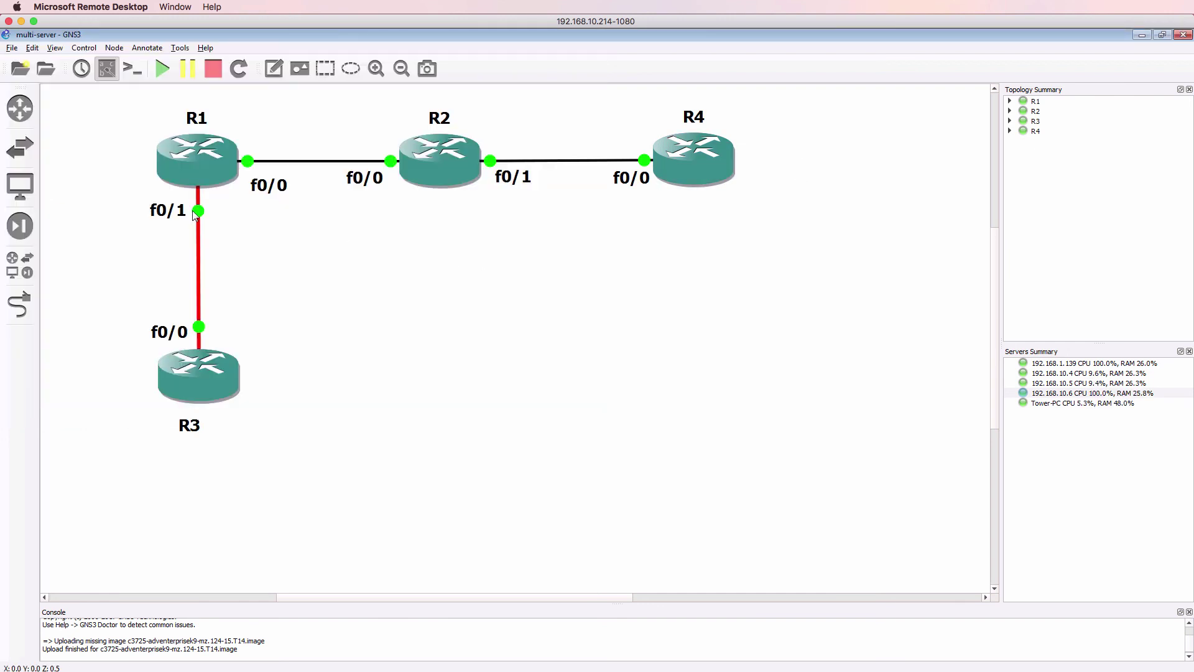